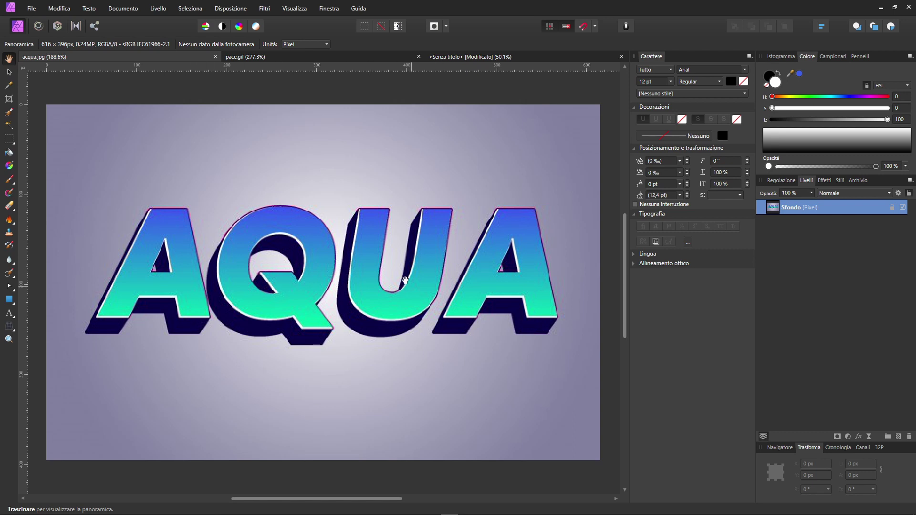
Look over the PACE and AQUA references, then switch to the blank untitled document
{"action": "left_click", "coordinate": [341, 58]}
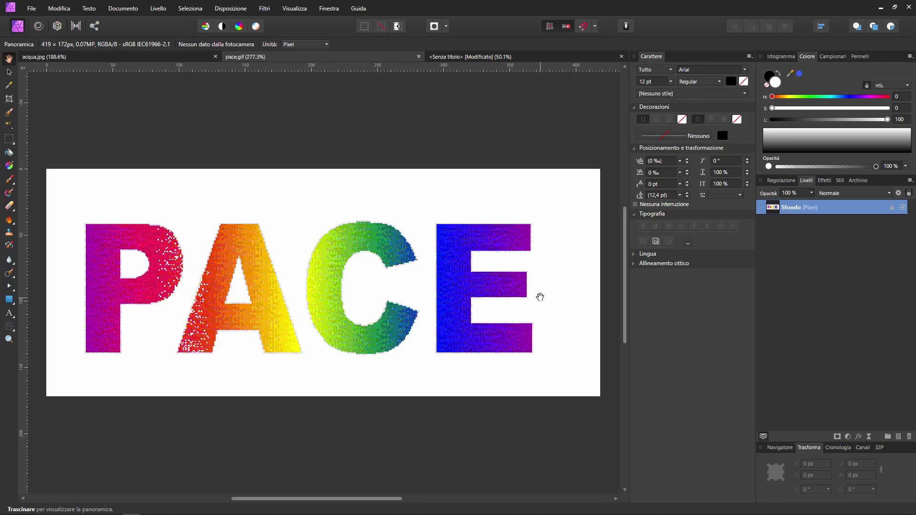
{"action": "left_click", "coordinate": [201, 60]}
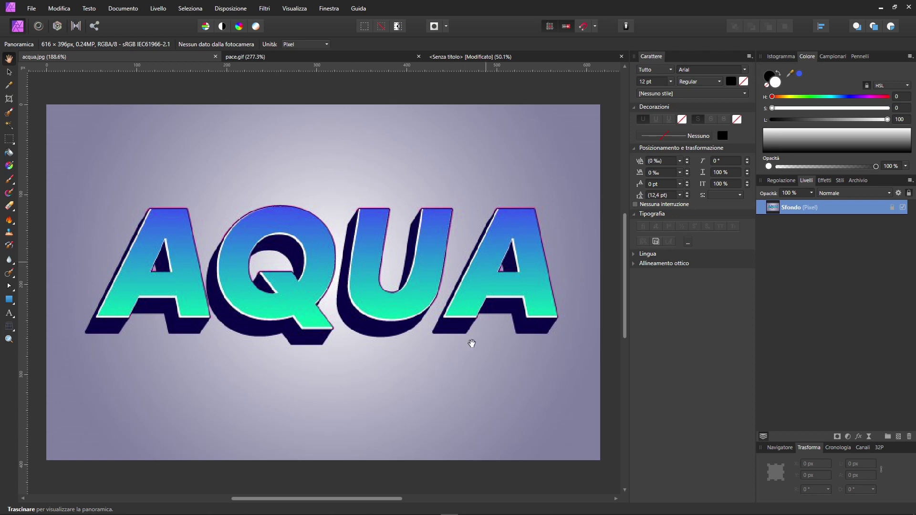
{"action": "left_click", "coordinate": [507, 56]}
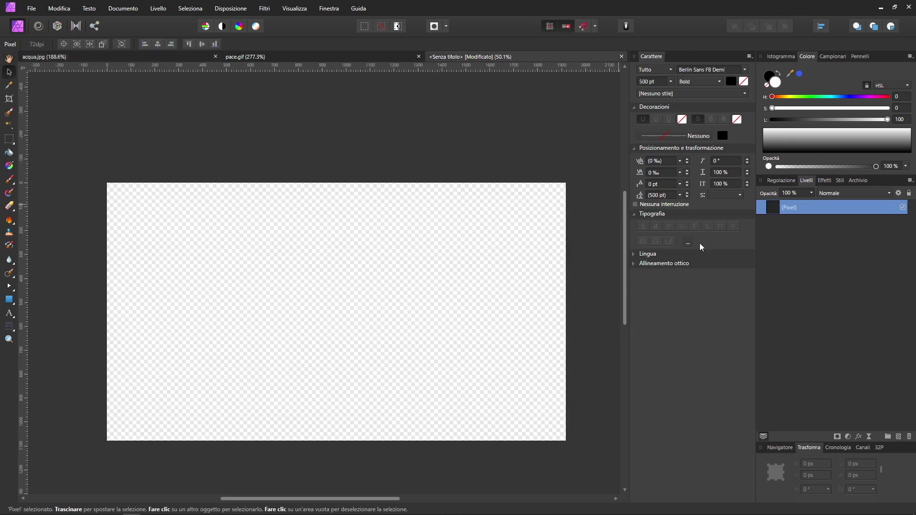
{"action": "scroll", "coordinate": [363, 181], "scroll_direction": "down", "scroll_amount": 2}
{"action": "scroll", "coordinate": [356, 174], "scroll_direction": "down", "scroll_amount": 1}
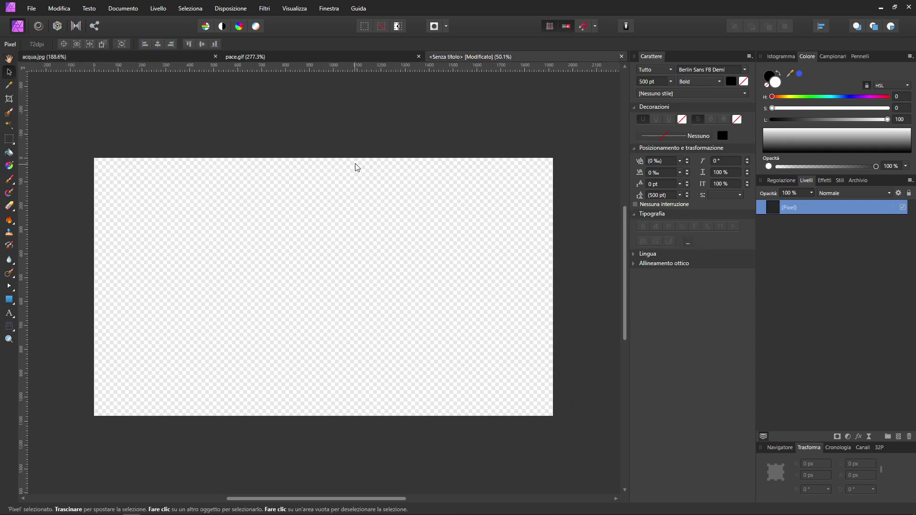
{"action": "scroll", "coordinate": [356, 168], "scroll_direction": "down", "scroll_amount": 1}
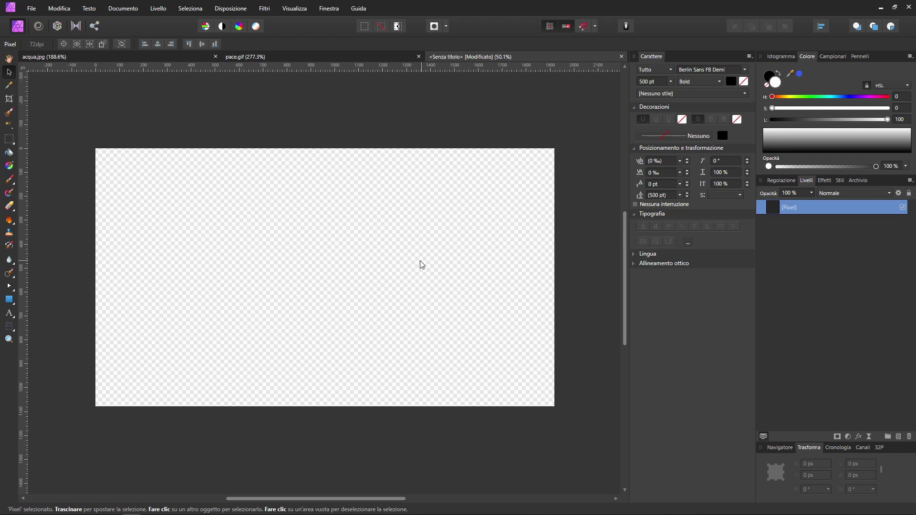
Draw a white rectangle covering the whole canvas and deselect it
{"action": "left_click", "coordinate": [10, 300]}
{"action": "left_click_drag", "start_coordinate": [87, 140], "coordinate": [570, 410]}
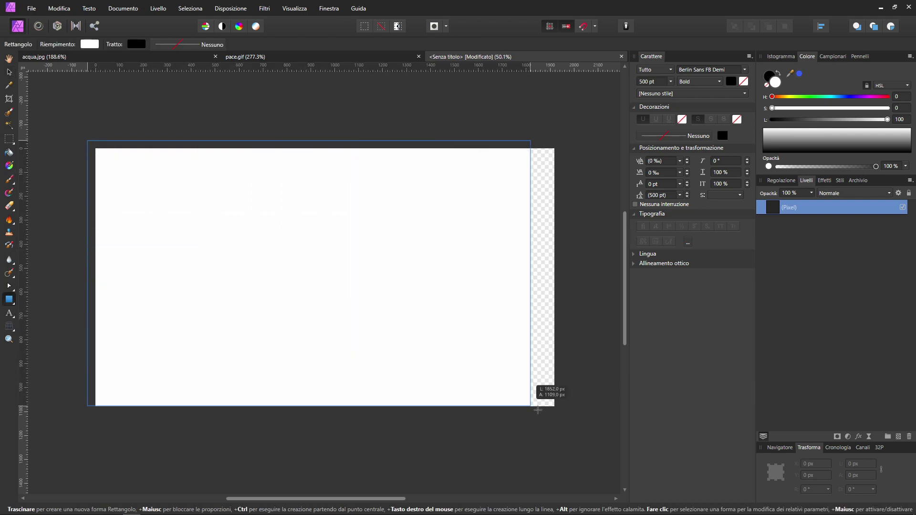
{"action": "left_click", "coordinate": [85, 278]}
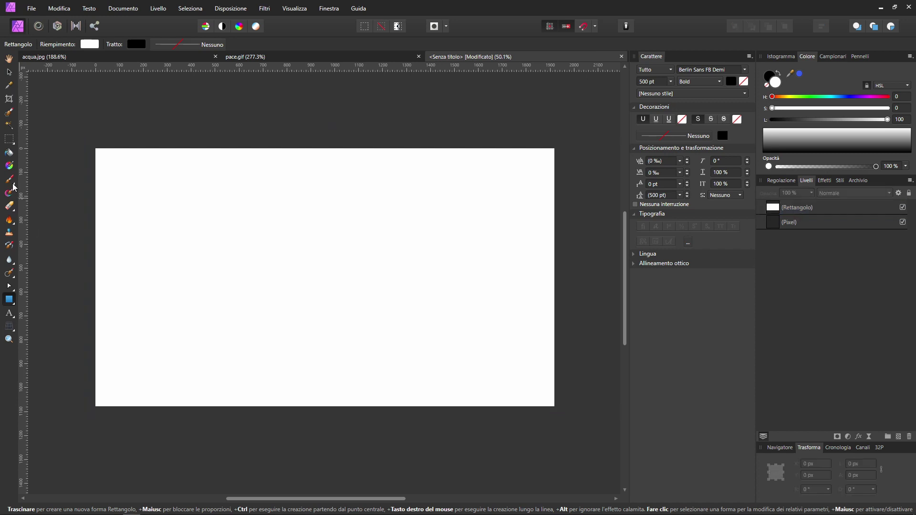
Give the rectangle a radial white-to-grey gradient, then show the acqua.jpg reference
{"action": "left_click", "coordinate": [10, 167]}
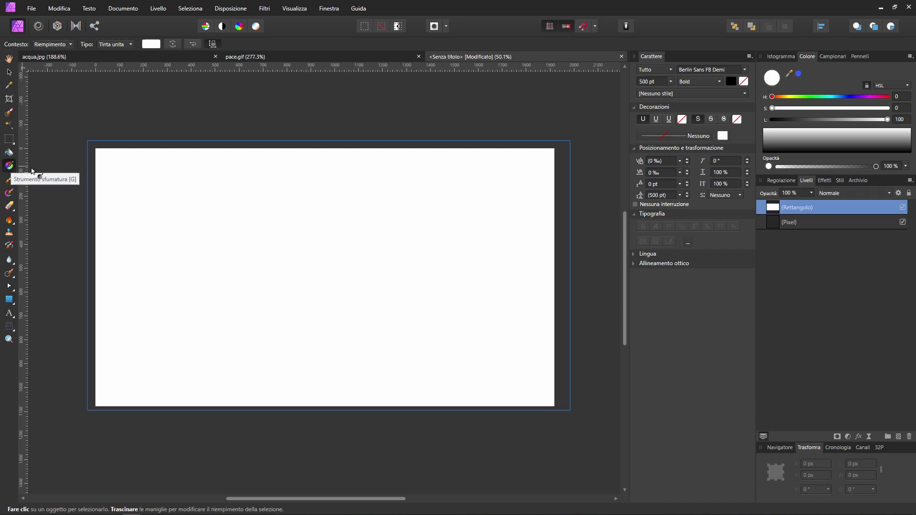
{"action": "left_click_drag", "start_coordinate": [321, 279], "coordinate": [524, 183]}
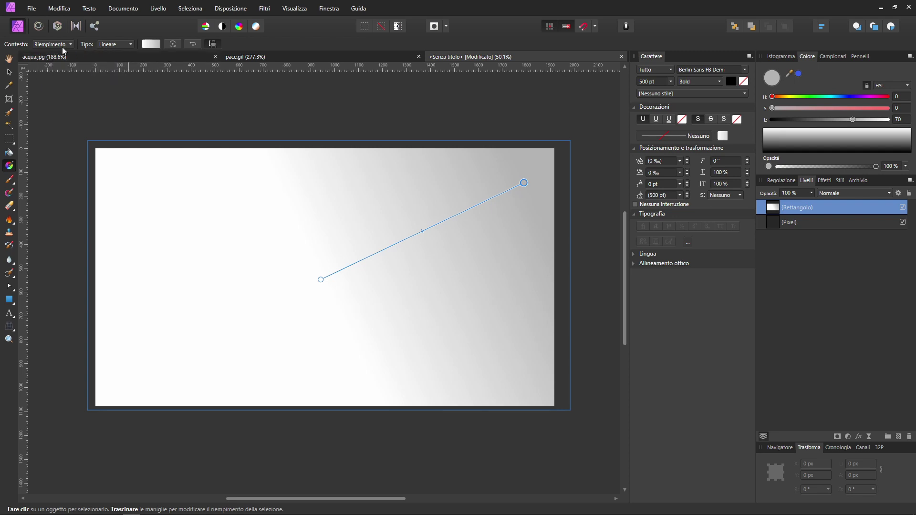
{"action": "left_click", "coordinate": [123, 45]}
{"action": "left_click", "coordinate": [107, 99]}
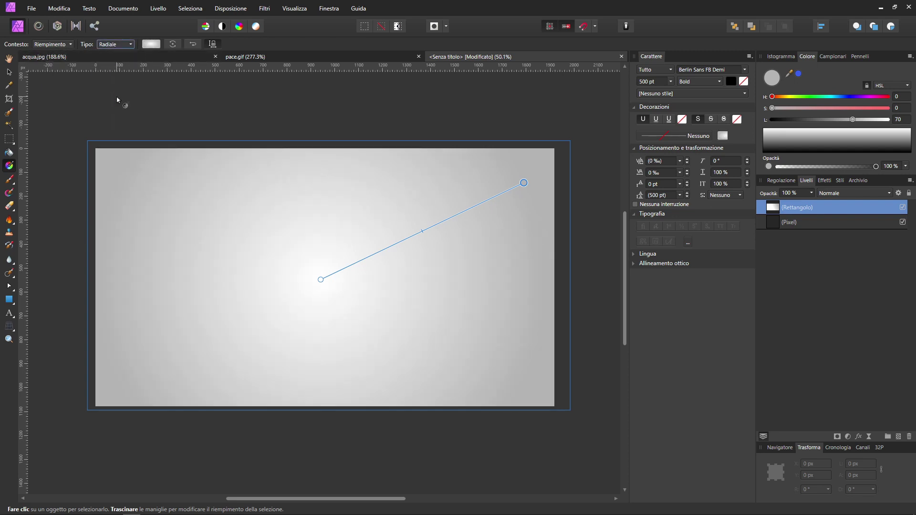
{"action": "left_click", "coordinate": [106, 56]}
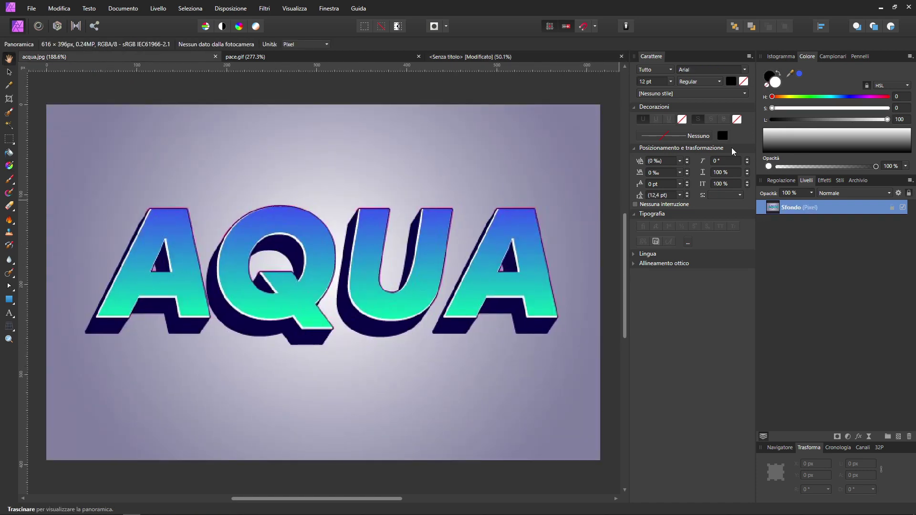
Sample the lavender from the AQUA background and apply it to the gradient's outer stop
{"action": "left_click_drag", "start_coordinate": [791, 76], "coordinate": [612, 120]}
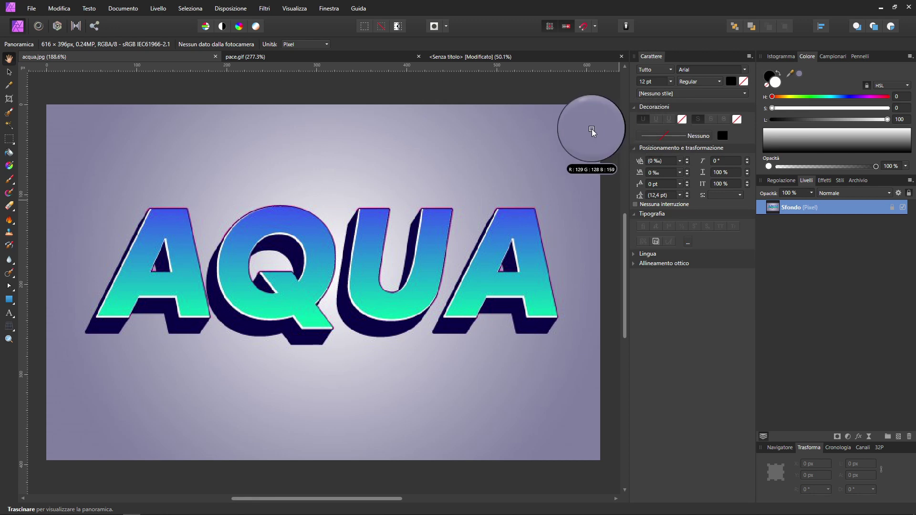
{"action": "left_click", "coordinate": [800, 73]}
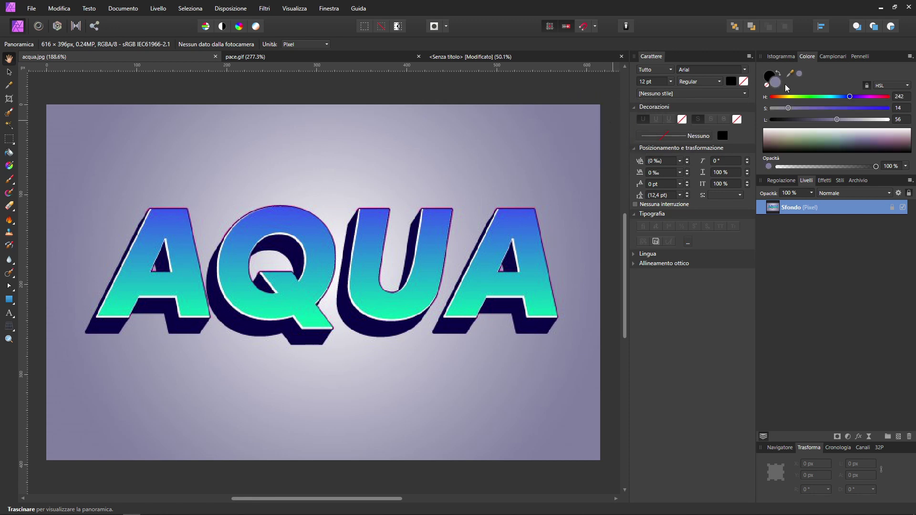
{"action": "left_click", "coordinate": [361, 58]}
{"action": "left_click", "coordinate": [479, 57]}
{"action": "key", "text": "g"}
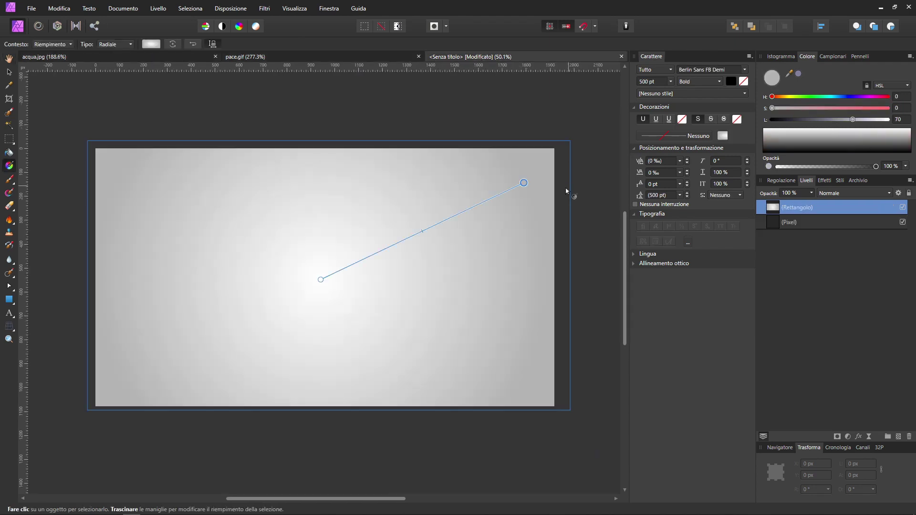
{"action": "left_click", "coordinate": [523, 184]}
{"action": "left_click", "coordinate": [798, 74]}
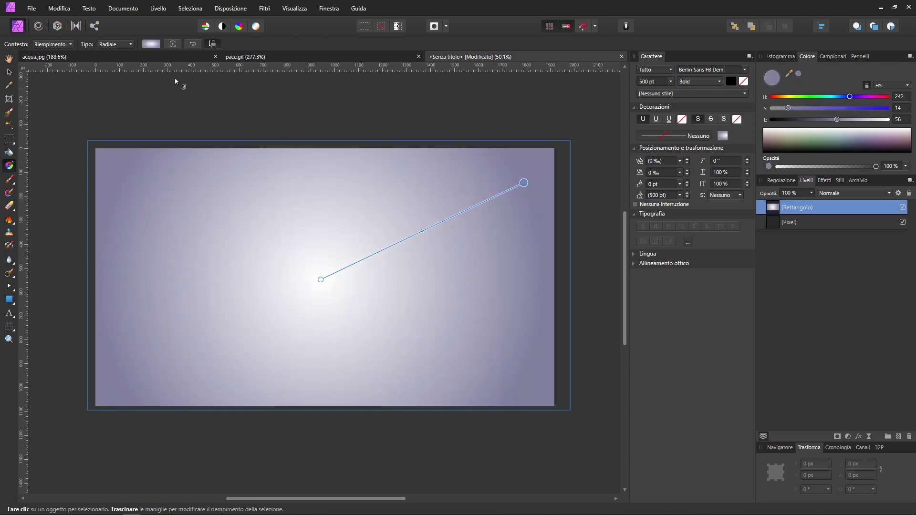
Sample the white centre of the AQUA background and return to the untitled document
{"action": "left_click", "coordinate": [114, 60]}
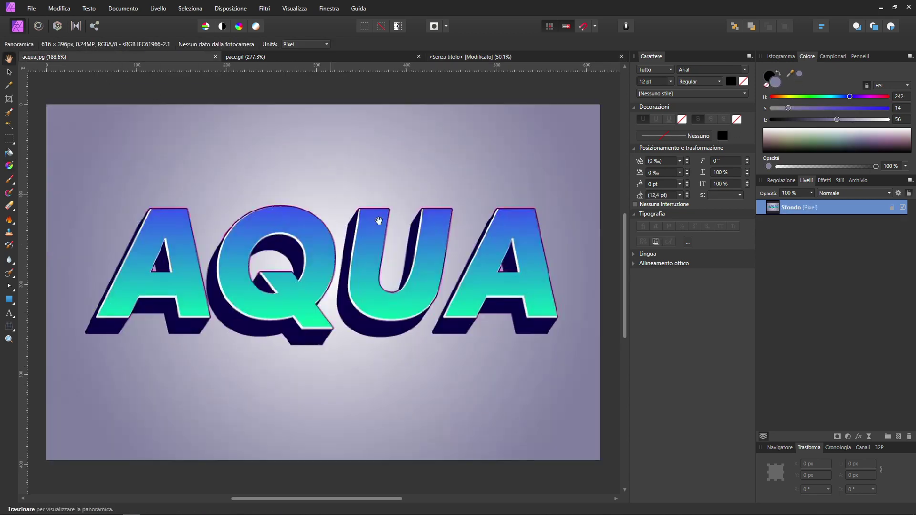
{"action": "left_click_drag", "start_coordinate": [789, 75], "coordinate": [336, 292]}
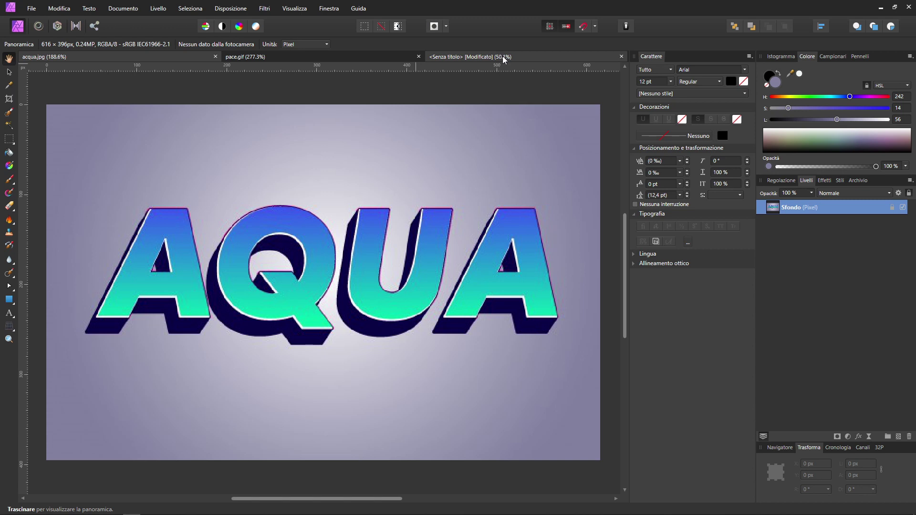
{"action": "left_click", "coordinate": [503, 56]}
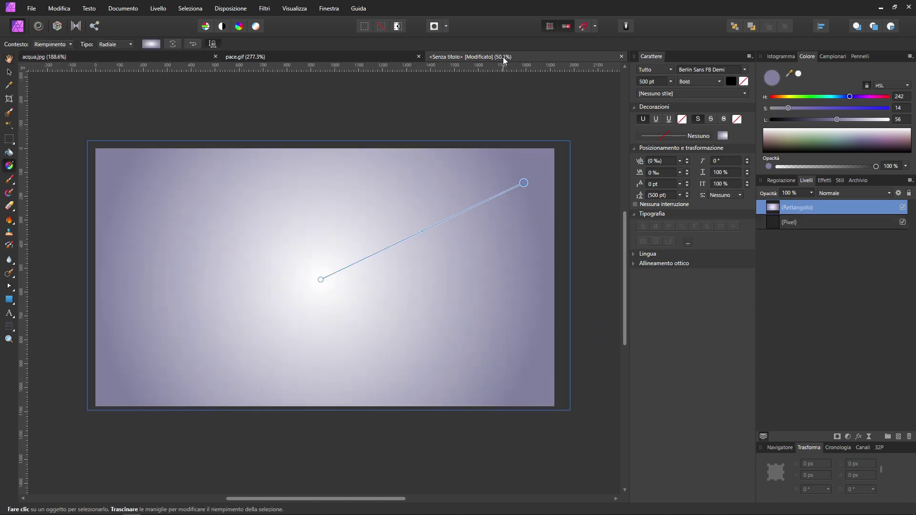
Tint the gradient's centre stop to HSL 165/14/95, comparing with the AQUA reference
{"action": "left_click", "coordinate": [320, 280]}
{"action": "left_click", "coordinate": [798, 76]}
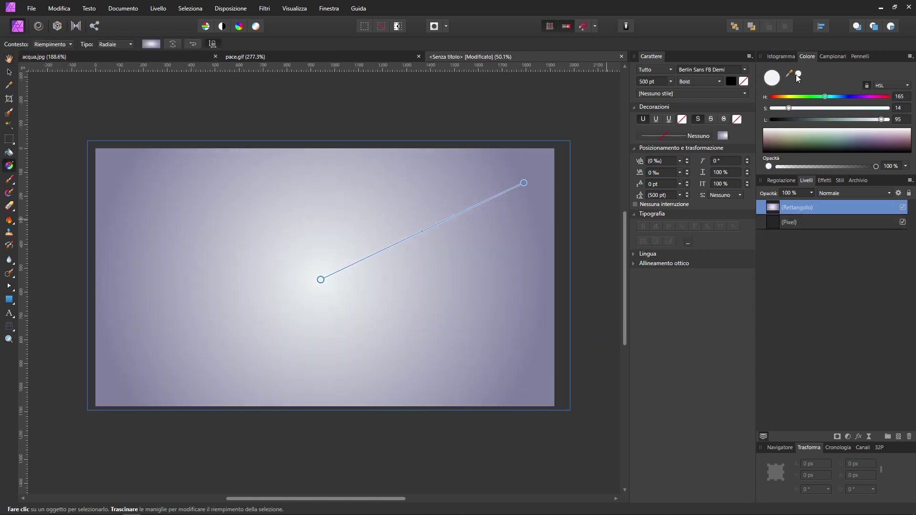
{"action": "left_click", "coordinate": [56, 61]}
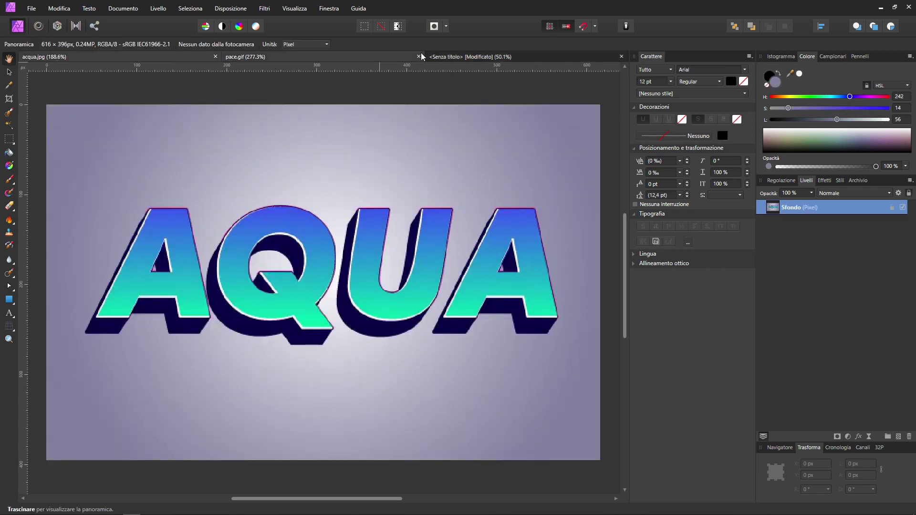
{"action": "left_click", "coordinate": [449, 58]}
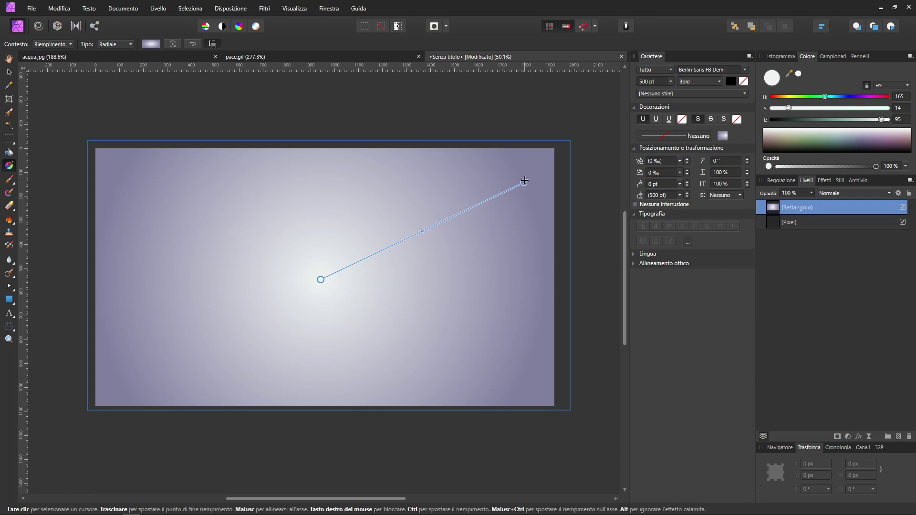
Adjust the gradient midpoint and stretch the outer stop toward the right edge
{"action": "mouse_move", "coordinate": [524, 184]}
{"action": "left_mouse_down"}
{"action": "mouse_move", "coordinate": [585, 135]}
{"action": "mouse_move", "coordinate": [478, 197]}
{"action": "mouse_move", "coordinate": [517, 176]}
{"action": "left_mouse_up"}
{"action": "mouse_move", "coordinate": [418, 228]}
{"action": "left_mouse_down"}
{"action": "mouse_move", "coordinate": [458, 205]}
{"action": "mouse_move", "coordinate": [331, 272]}
{"action": "mouse_move", "coordinate": [432, 230]}
{"action": "mouse_move", "coordinate": [422, 234]}
{"action": "left_mouse_up"}
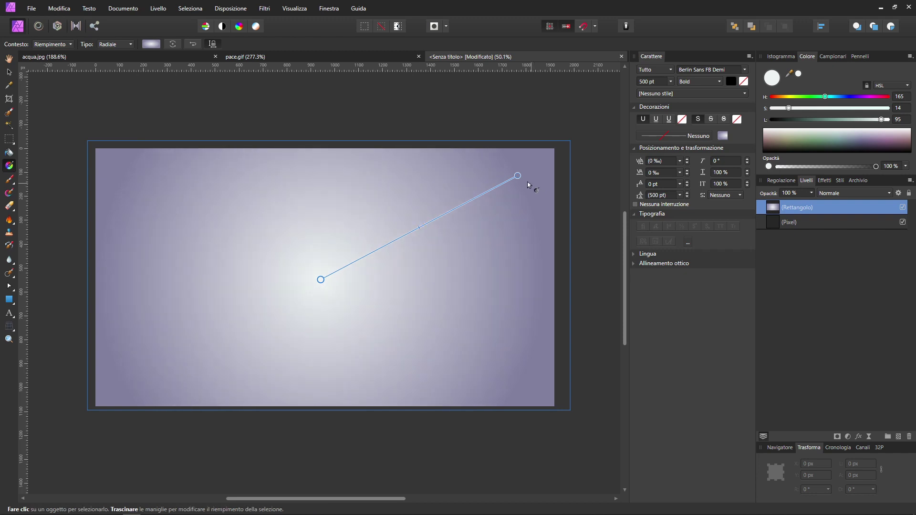
{"action": "left_click_drag", "start_coordinate": [517, 175], "coordinate": [542, 244]}
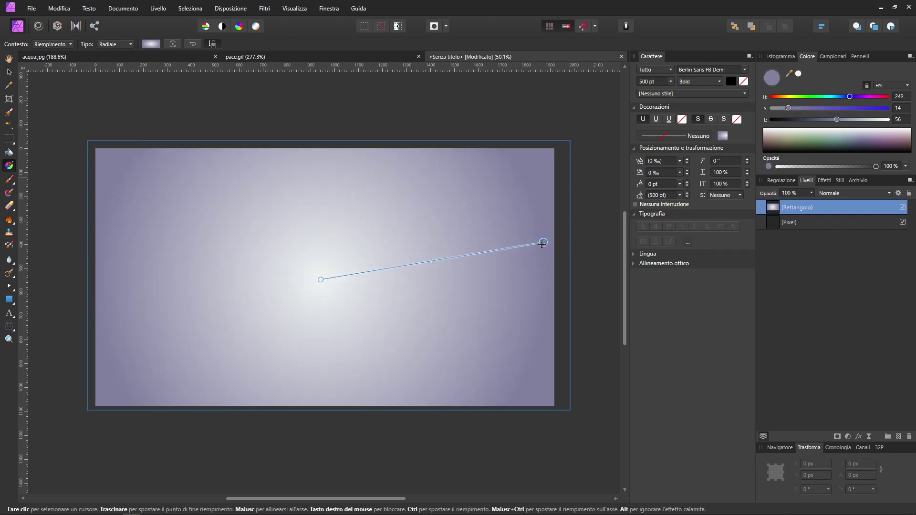
Lock the Rettangolo background layer and add a new empty Pixel layer
{"action": "left_click", "coordinate": [587, 255]}
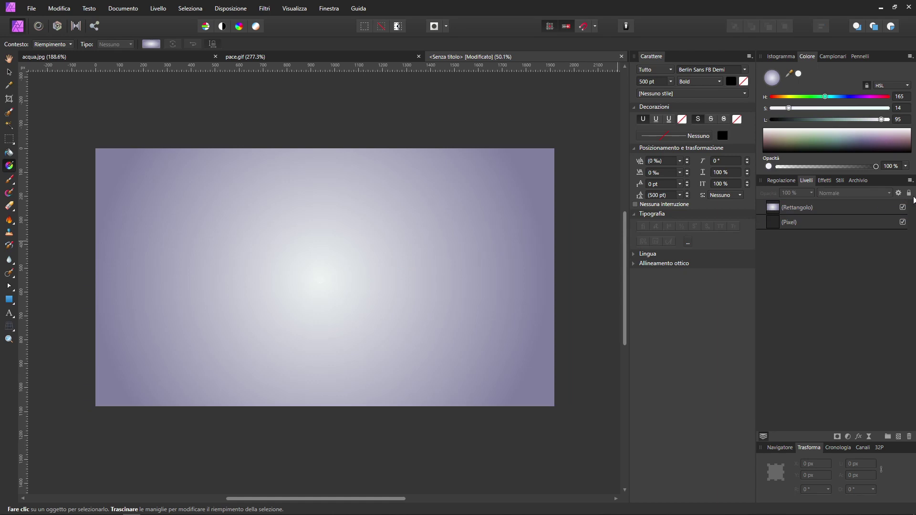
{"action": "left_click", "coordinate": [801, 210]}
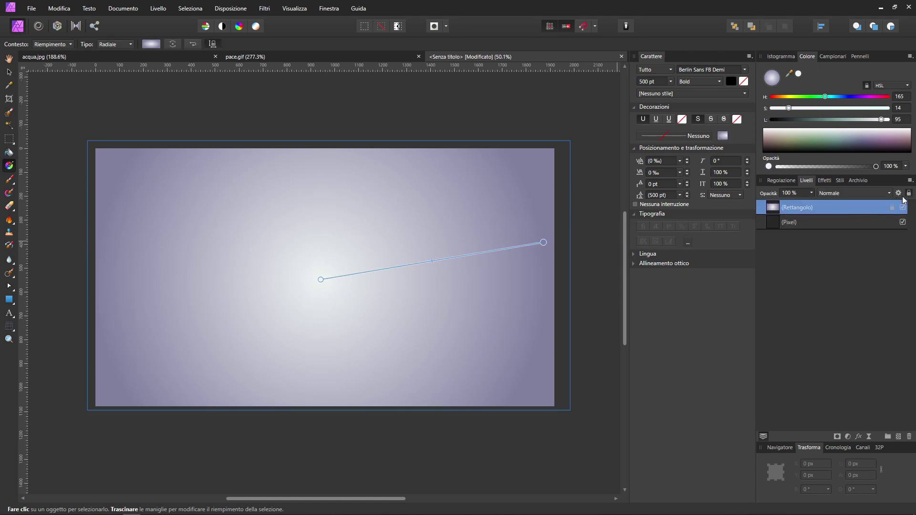
{"action": "left_click", "coordinate": [588, 241]}
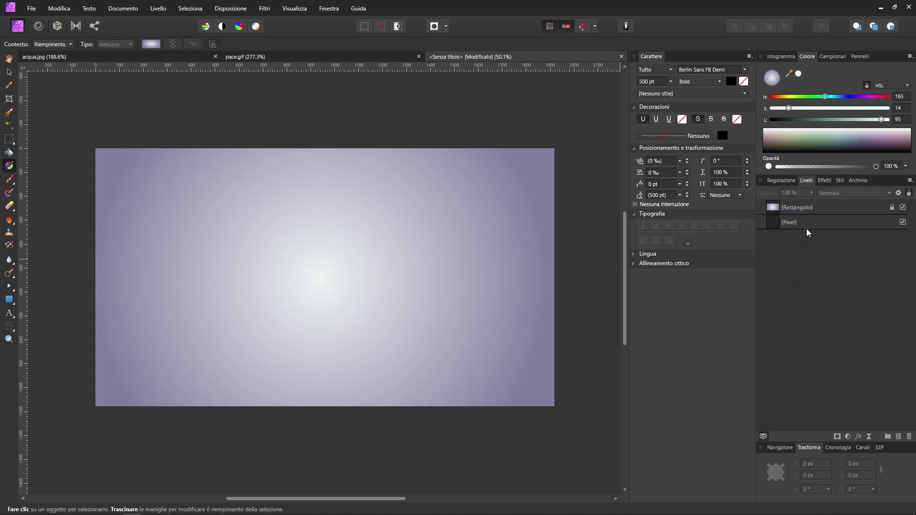
{"action": "key", "text": "ctrl+shift+n"}
Start a 467.1 pt artistic text line near the canvas left
{"action": "left_click", "coordinate": [10, 316]}
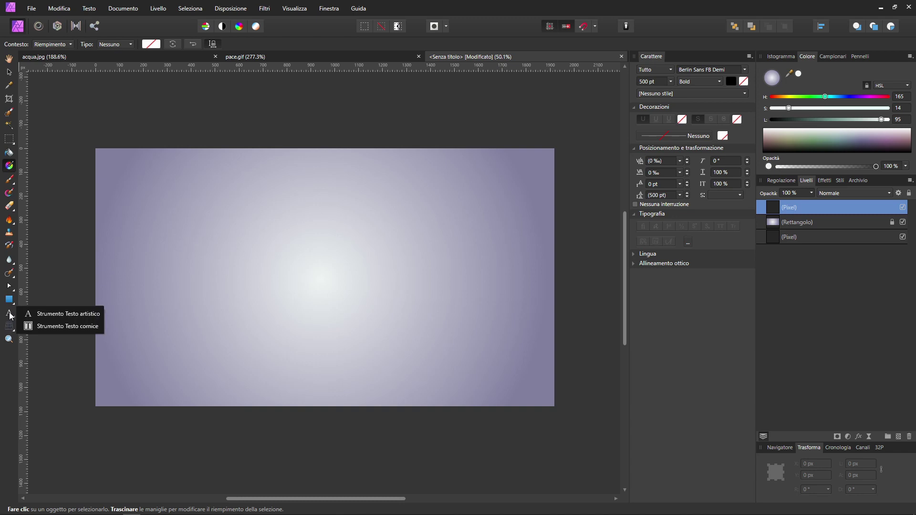
{"action": "left_click", "coordinate": [47, 314]}
{"action": "mouse_move", "coordinate": [167, 221]}
{"action": "left_mouse_down"}
{"action": "mouse_move", "coordinate": [215, 273]}
{"action": "mouse_move", "coordinate": [224, 300]}
{"action": "left_mouse_up"}
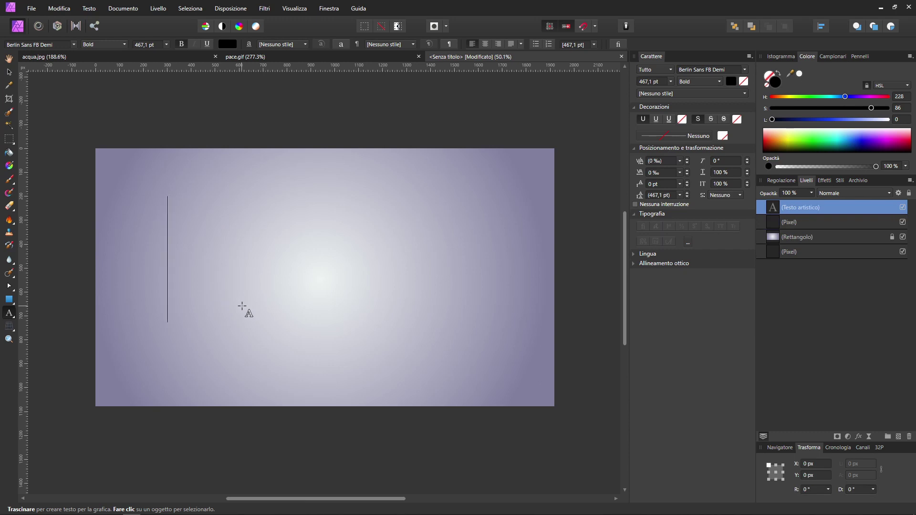
Type AQUA in black Berlin Sans FB Demi Bold and commit the text
{"action": "type", "text": "AQUA"}
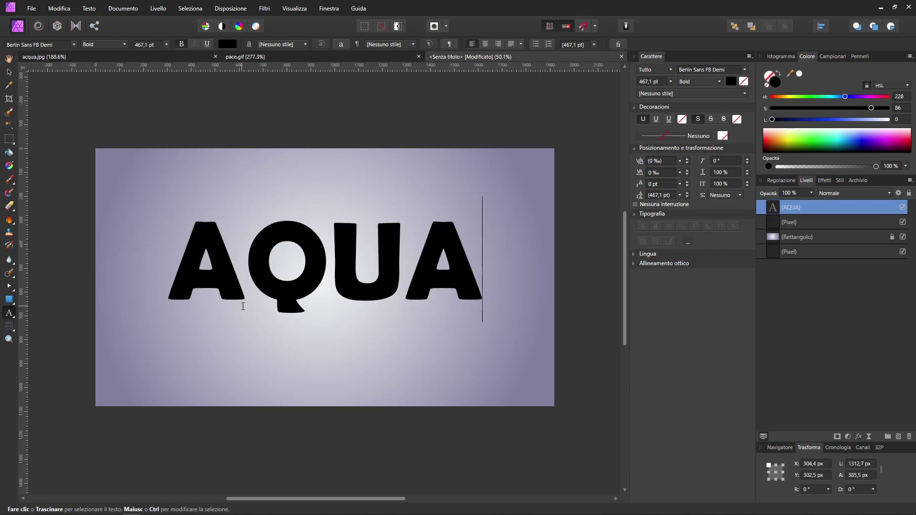
{"action": "key", "text": "Escape"}
{"action": "left_click", "coordinate": [119, 55]}
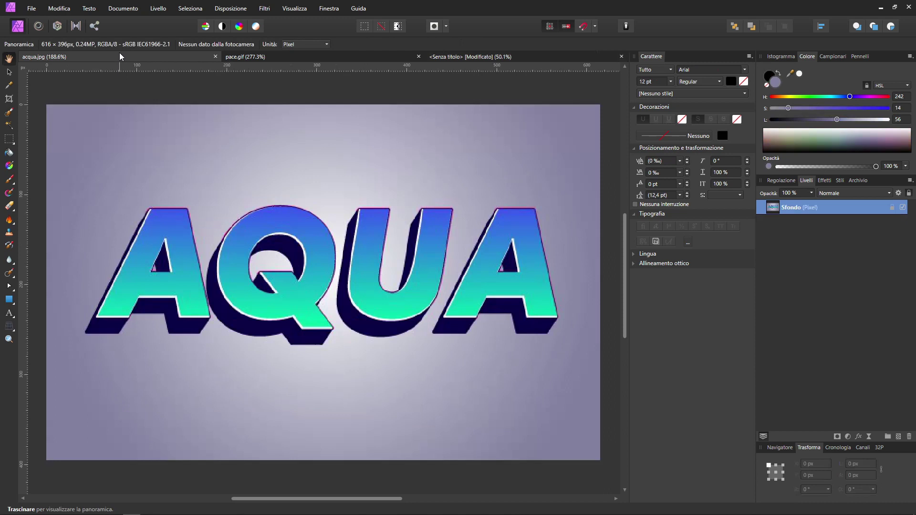
{"action": "left_click", "coordinate": [461, 56]}
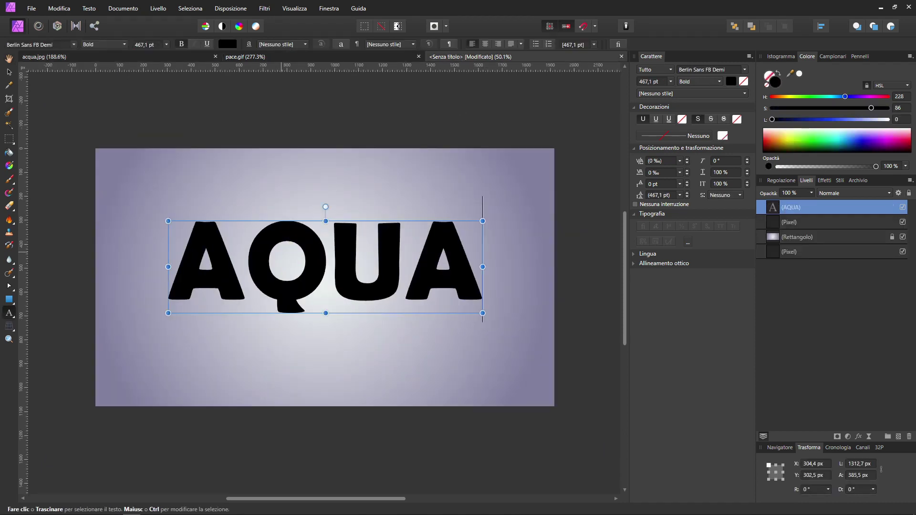
{"action": "left_click", "coordinate": [103, 44]}
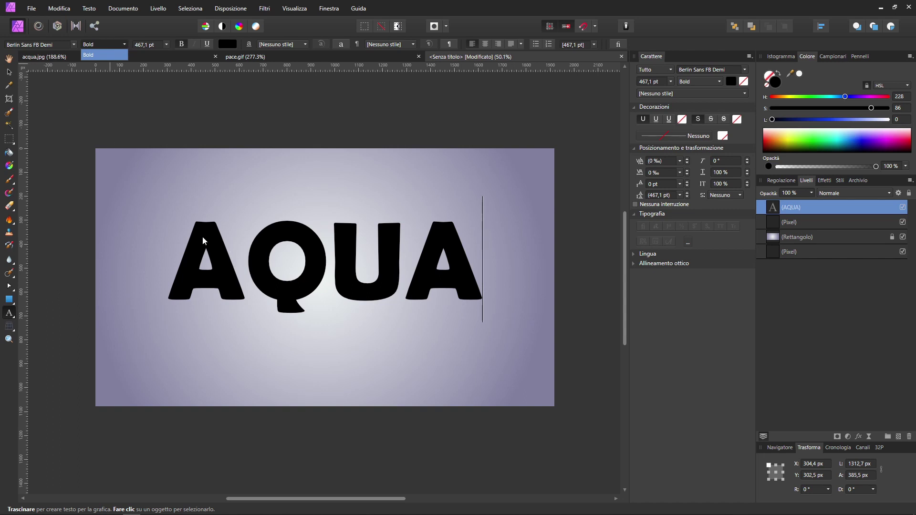
{"action": "left_click", "coordinate": [170, 53]}
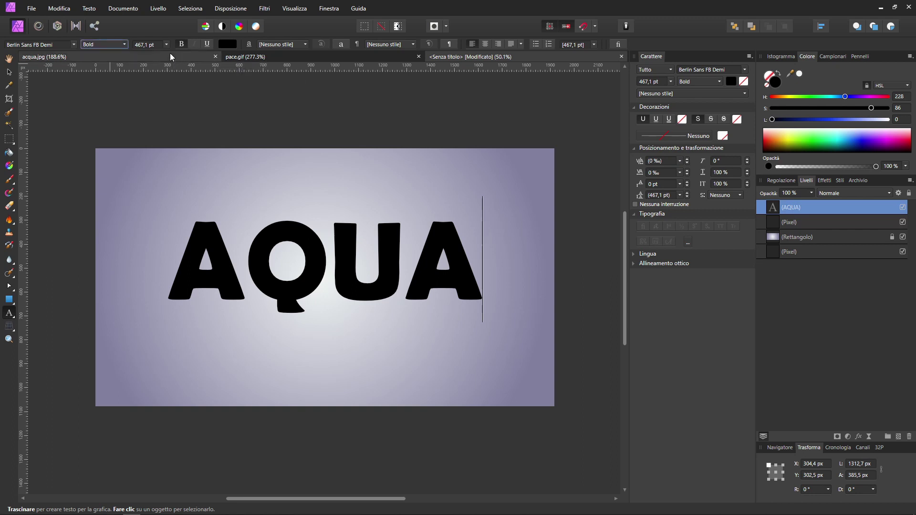
Compare AQUA with the PACE and 3D AQUA references, then select the text object
{"action": "left_click", "coordinate": [280, 56]}
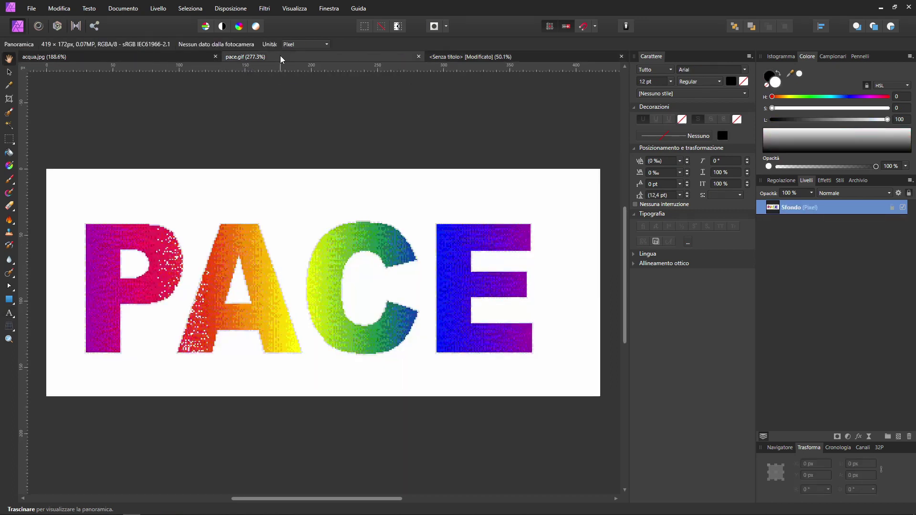
{"action": "left_click", "coordinate": [496, 58]}
{"action": "left_click", "coordinate": [161, 59]}
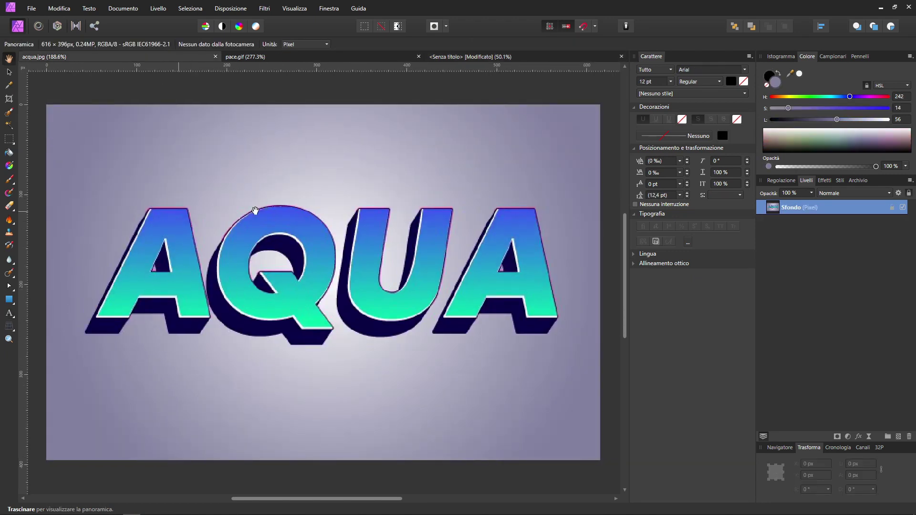
{"action": "left_click", "coordinate": [480, 59]}
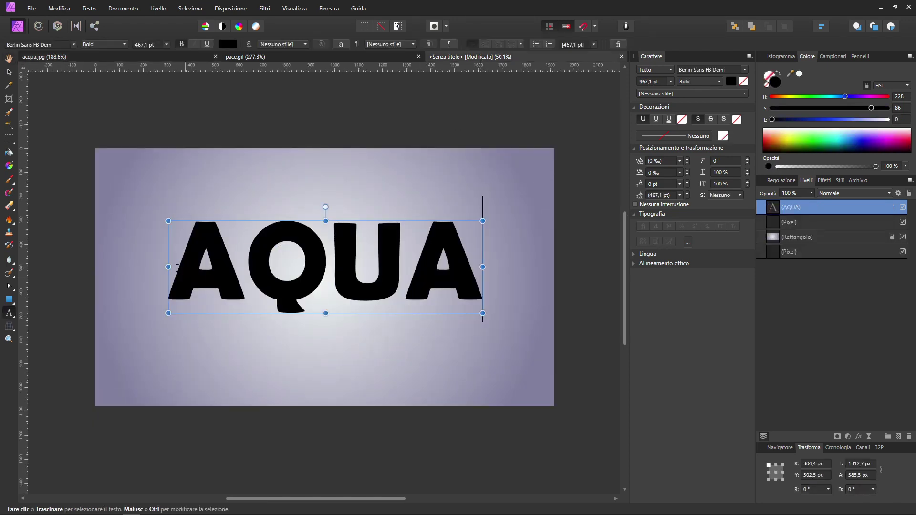
{"action": "left_click", "coordinate": [477, 262]}
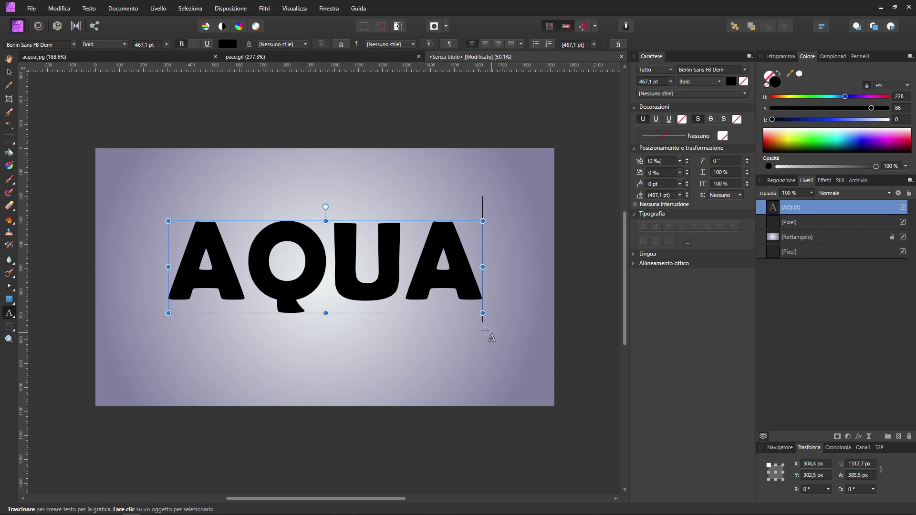
{"action": "key", "text": "Escape"}
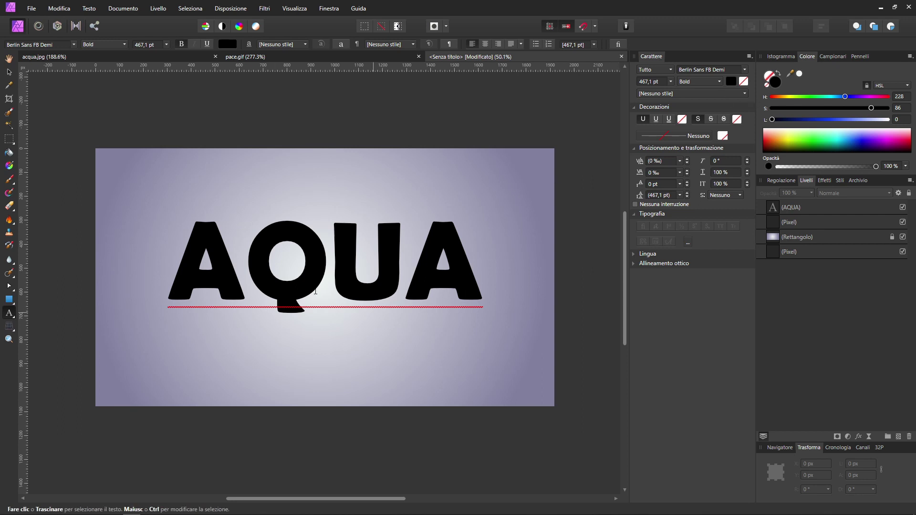
{"action": "left_click", "coordinate": [8, 72]}
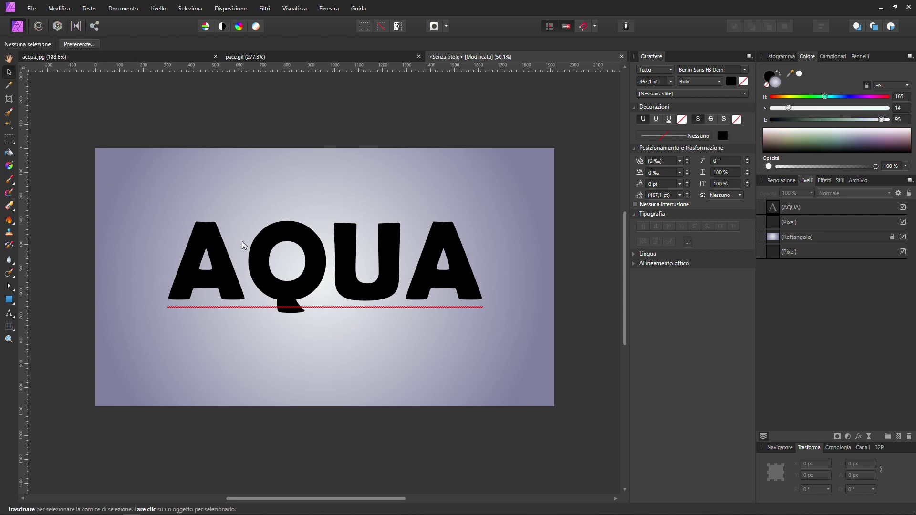
{"action": "left_click", "coordinate": [232, 273]}
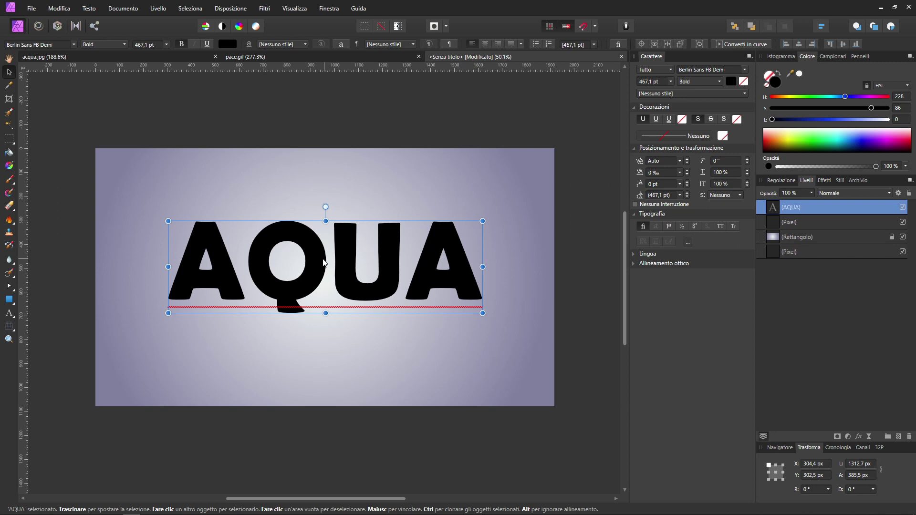
Give AQUA a vertical gradient fill with blue sampled from the reference at the top
{"action": "left_click", "coordinate": [9, 166]}
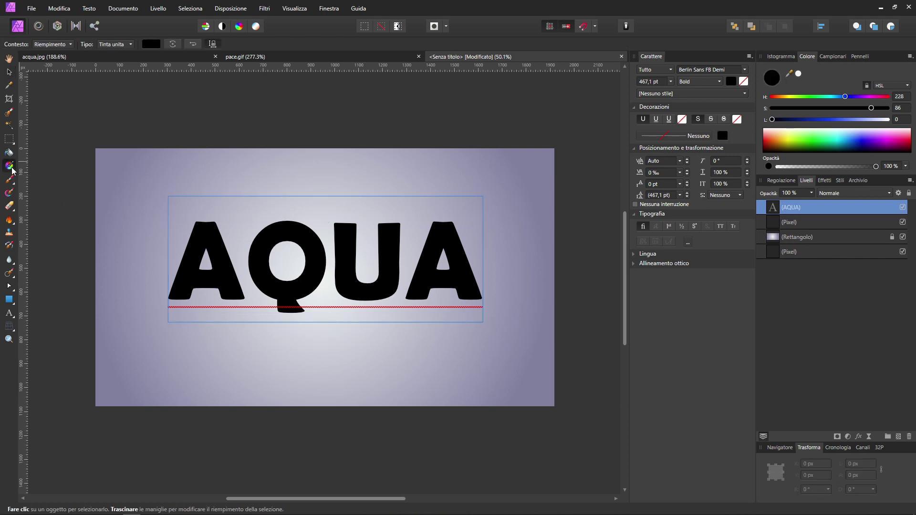
{"action": "left_click_drag", "start_coordinate": [338, 230], "coordinate": [340, 308]}
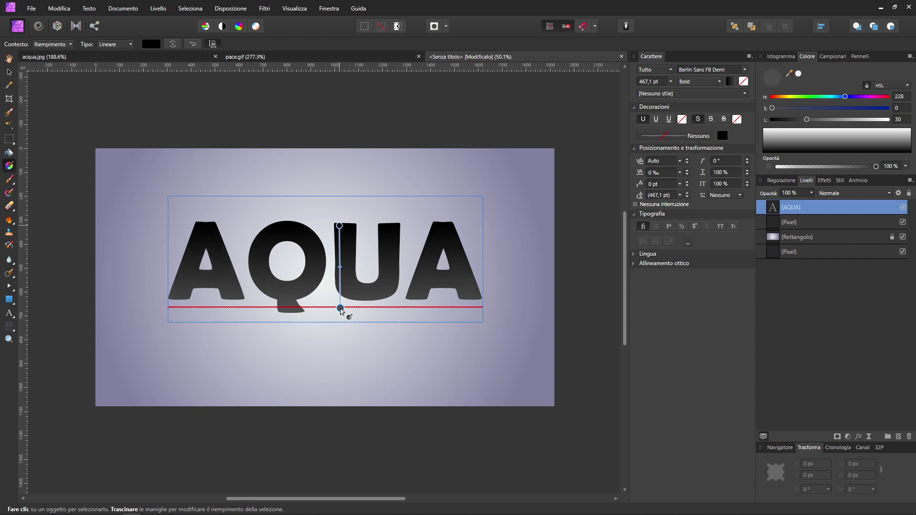
{"action": "left_click", "coordinate": [107, 56]}
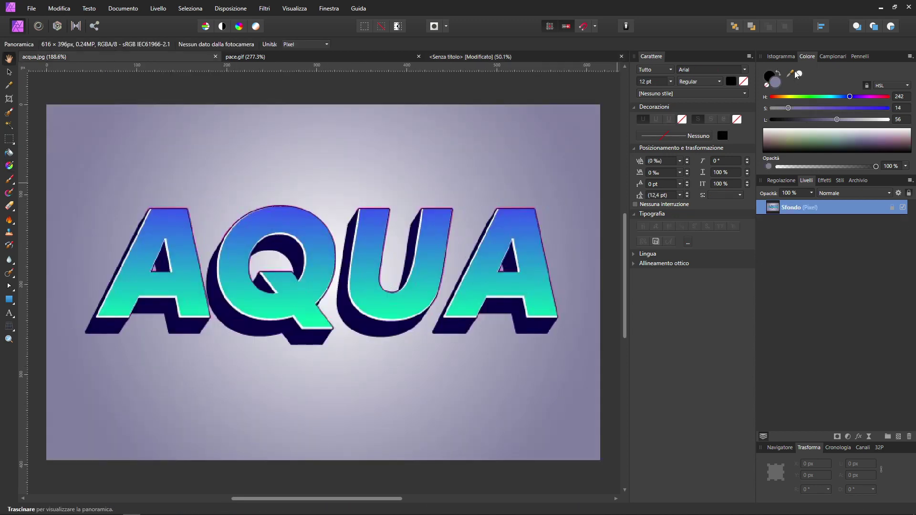
{"action": "left_click_drag", "start_coordinate": [790, 73], "coordinate": [369, 219]}
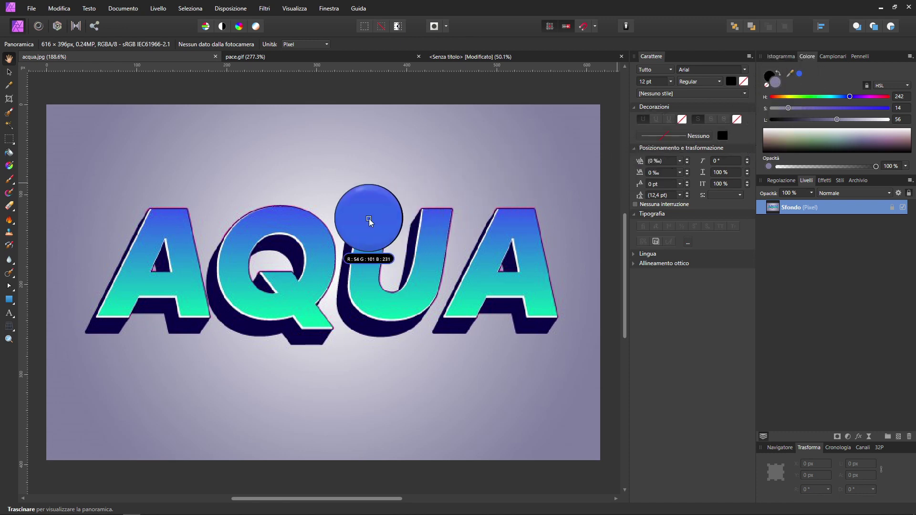
{"action": "left_click", "coordinate": [472, 56]}
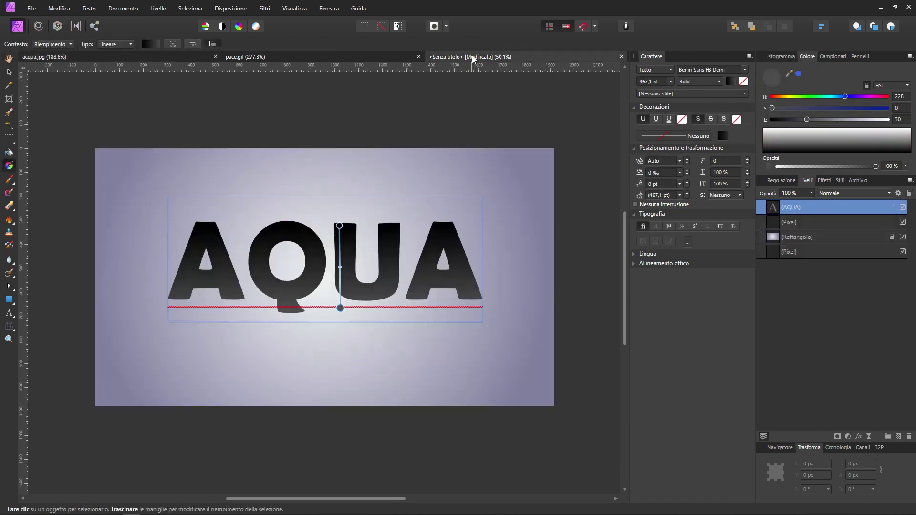
{"action": "left_click", "coordinate": [799, 75]}
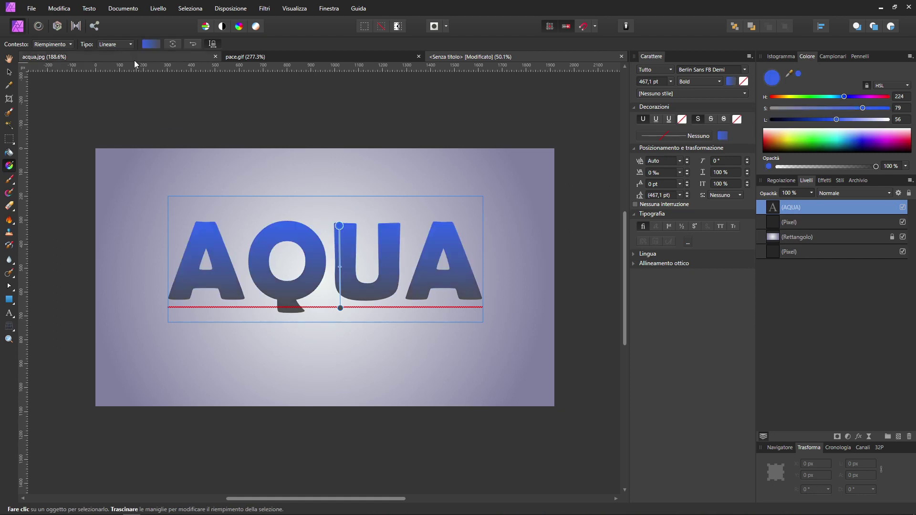
Set the gradient's bottom stop to teal sampled from the reference, then deselect
{"action": "left_click", "coordinate": [134, 59]}
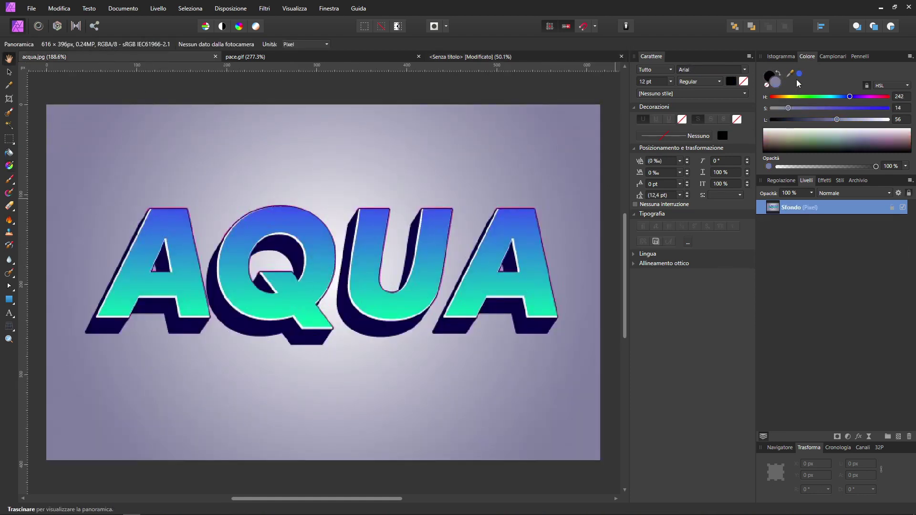
{"action": "left_click_drag", "start_coordinate": [789, 76], "coordinate": [304, 308]}
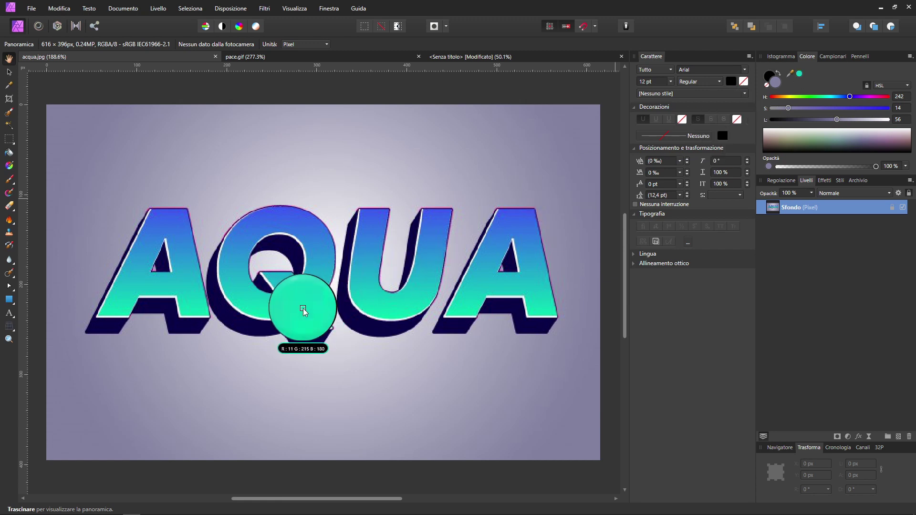
{"action": "left_click", "coordinate": [491, 58]}
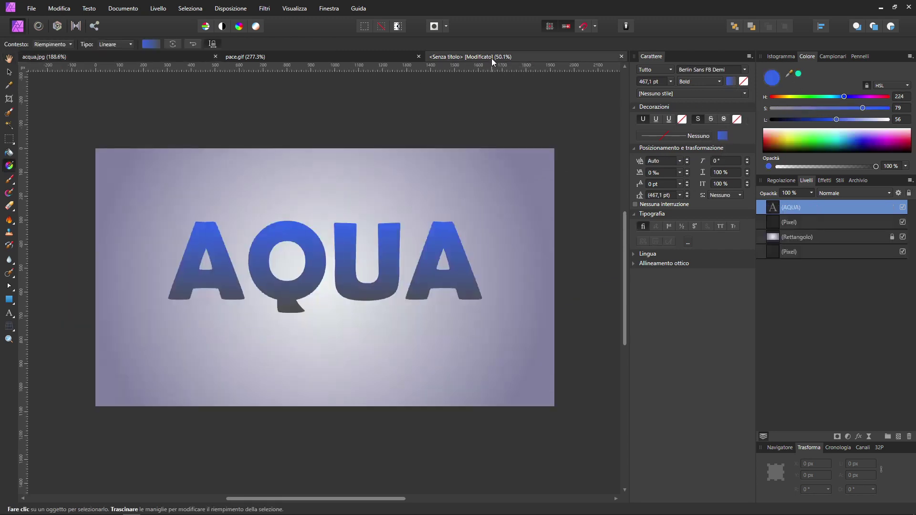
{"action": "left_click", "coordinate": [341, 308]}
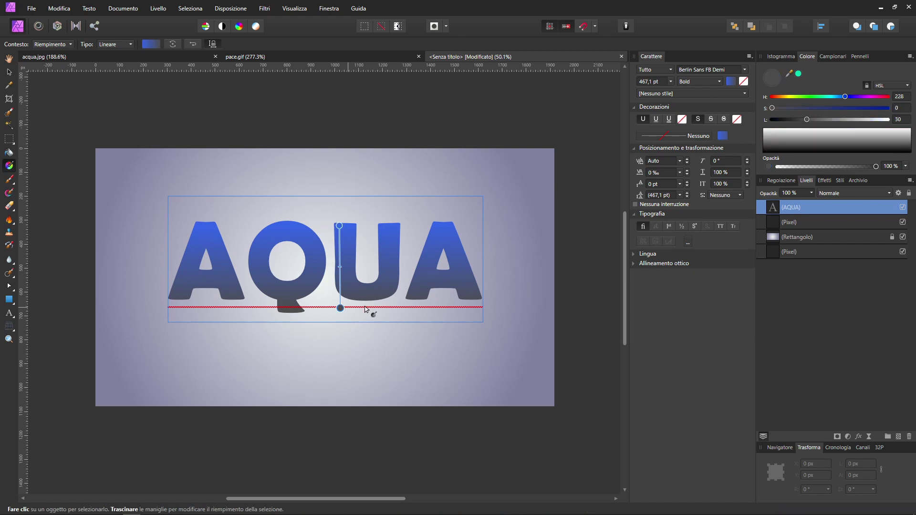
{"action": "left_click", "coordinate": [798, 74]}
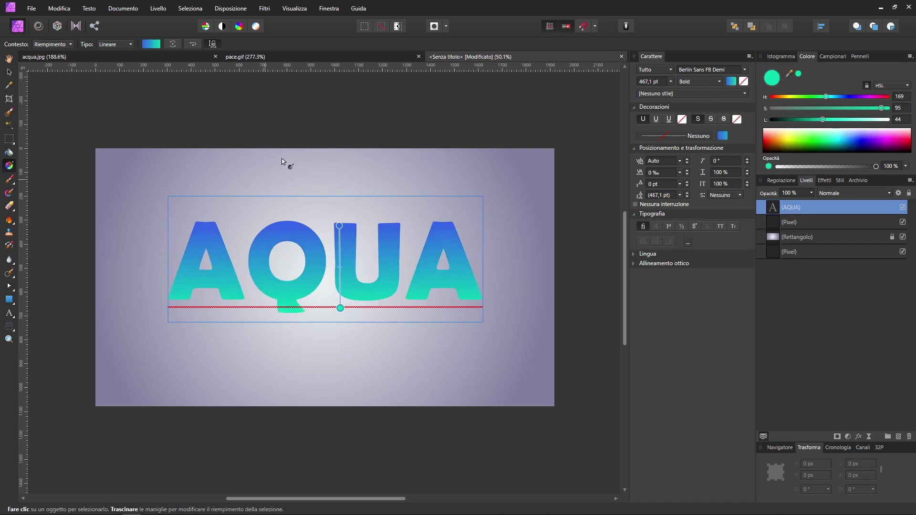
{"action": "left_click", "coordinate": [9, 74]}
{"action": "left_click", "coordinate": [188, 92]}
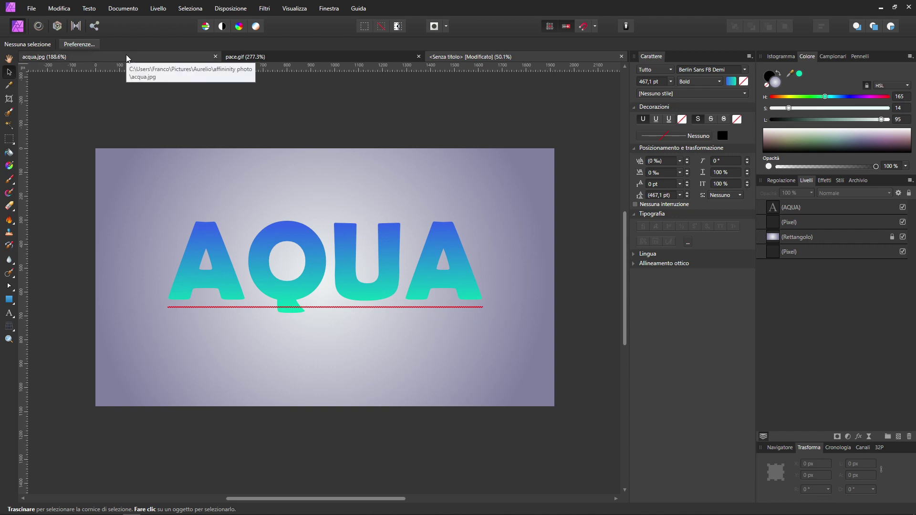
Check the 3D AQUA reference, then open Layer Effects for the AQUA text layer
{"action": "left_click", "coordinate": [112, 57]}
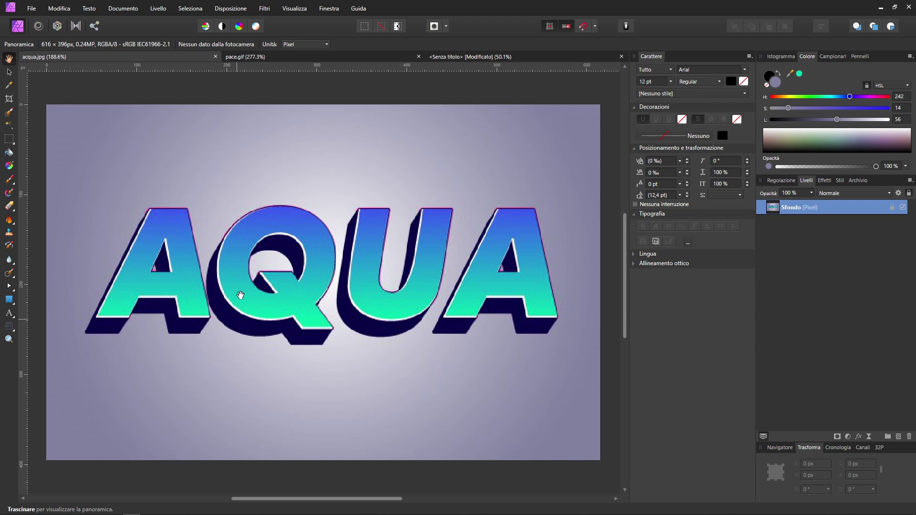
{"action": "left_click", "coordinate": [480, 59]}
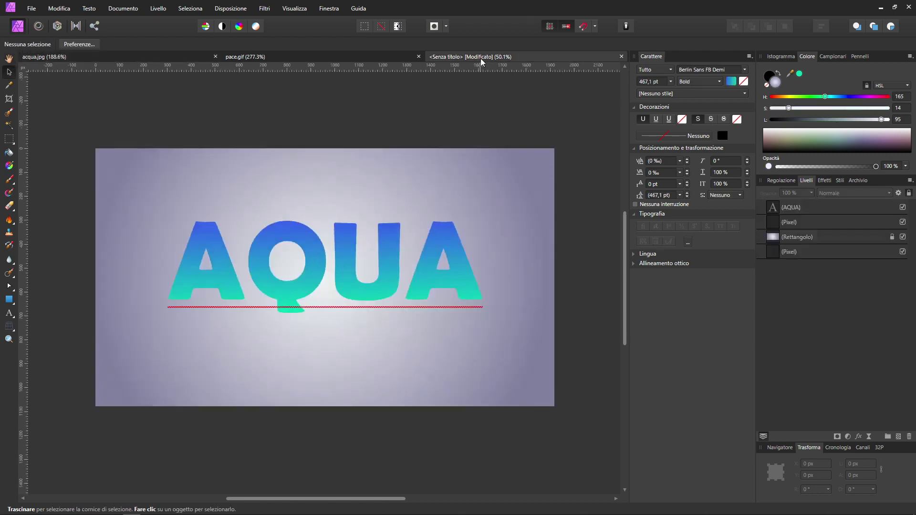
{"action": "left_click", "coordinate": [429, 253]}
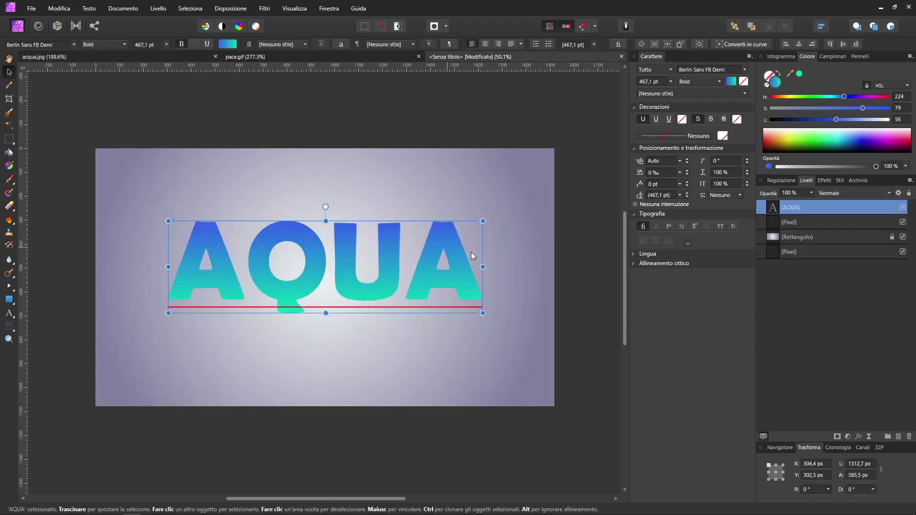
{"action": "left_click", "coordinate": [860, 438]}
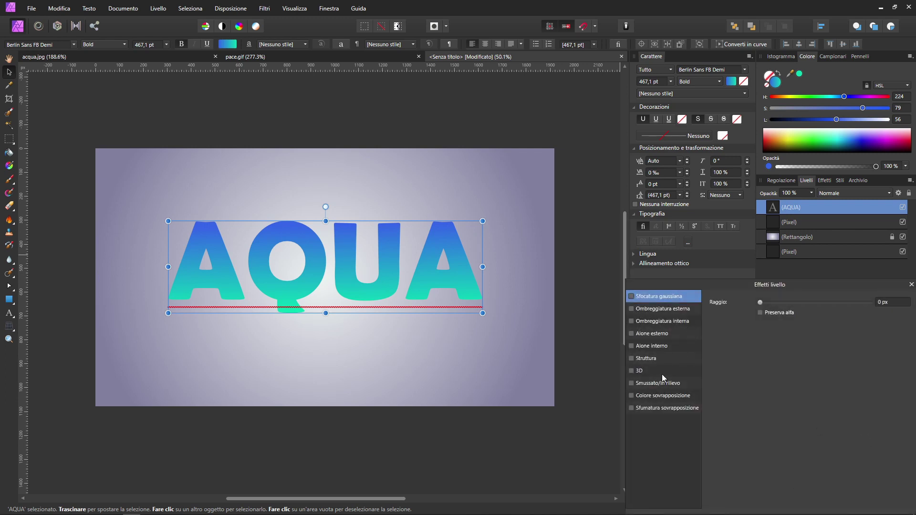
Add a 3D effect lit at 161.6° azimuth and 50.8° elevation, then switch it off
{"action": "left_click", "coordinate": [647, 372]}
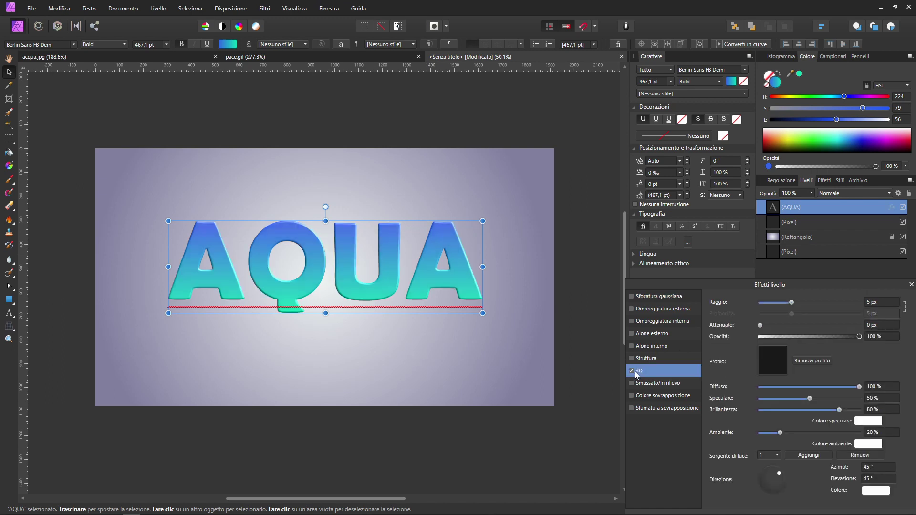
{"action": "mouse_move", "coordinate": [778, 488]}
{"action": "left_mouse_down"}
{"action": "mouse_move", "coordinate": [769, 485]}
{"action": "mouse_move", "coordinate": [779, 476]}
{"action": "mouse_move", "coordinate": [765, 477]}
{"action": "left_mouse_up"}
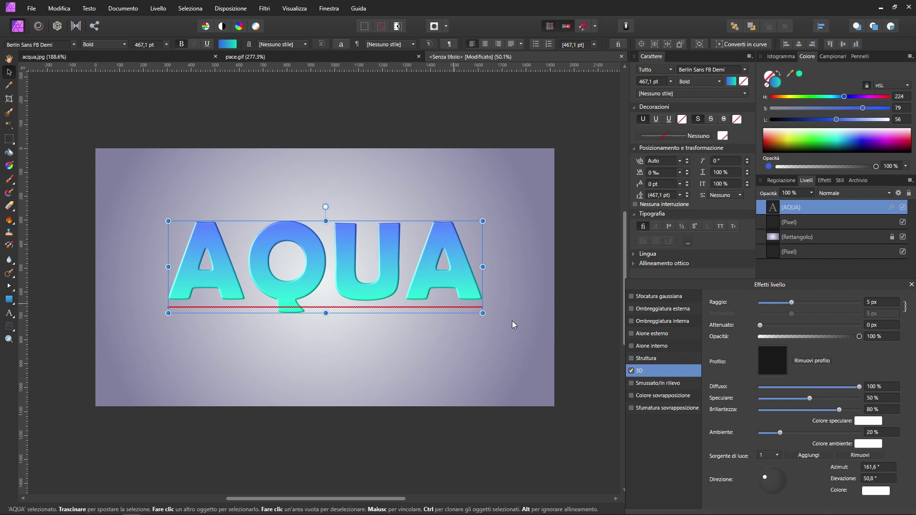
{"action": "left_click", "coordinate": [632, 371]}
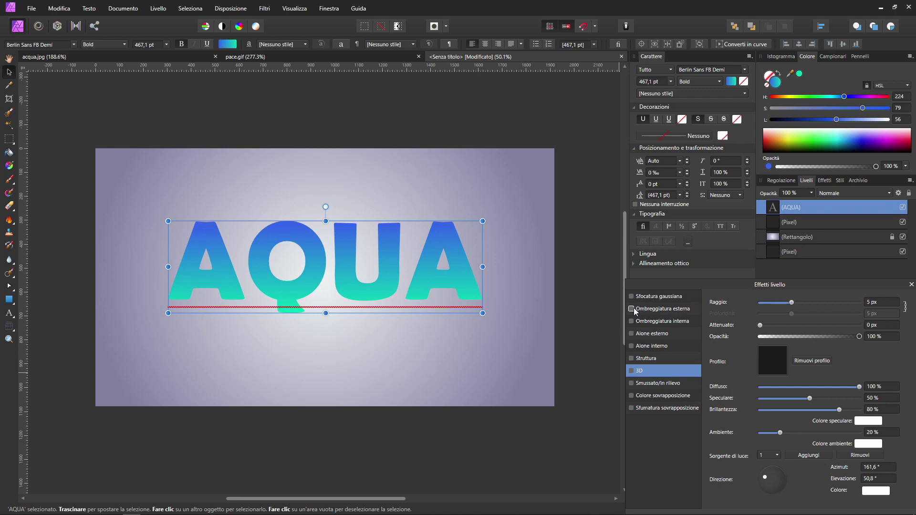
{"action": "left_click", "coordinate": [649, 313]}
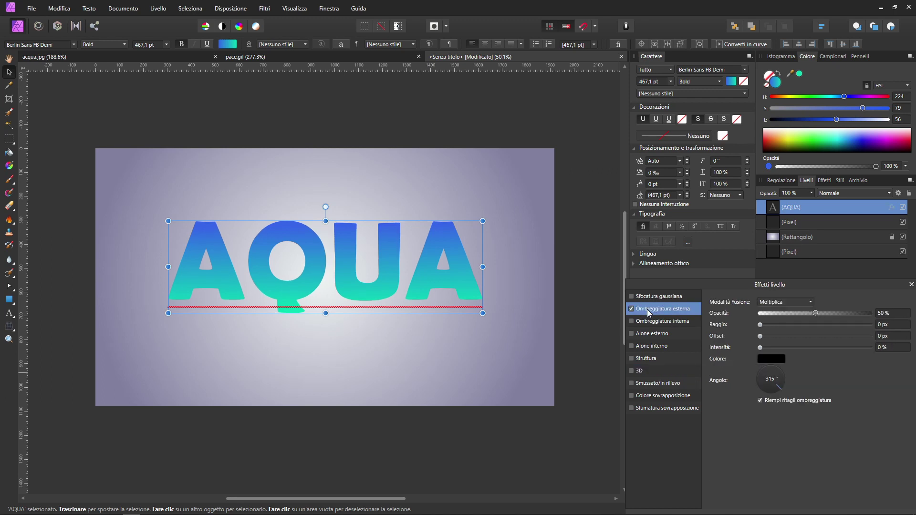
{"action": "mouse_move", "coordinate": [761, 326]}
{"action": "left_mouse_down"}
{"action": "mouse_move", "coordinate": [793, 325]}
{"action": "mouse_move", "coordinate": [725, 336]}
{"action": "mouse_move", "coordinate": [821, 337]}
{"action": "left_mouse_up"}
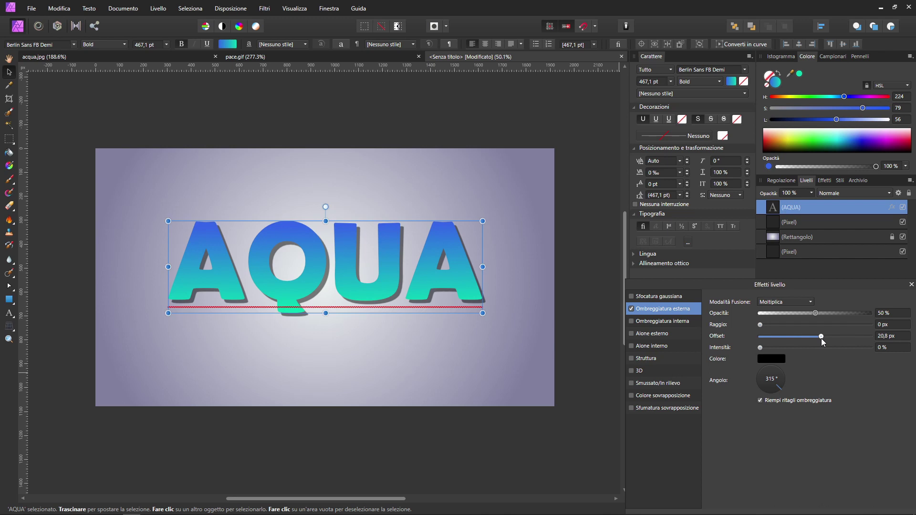
{"action": "mouse_move", "coordinate": [772, 379]}
{"action": "left_mouse_down"}
{"action": "mouse_move", "coordinate": [782, 371]}
{"action": "mouse_move", "coordinate": [756, 392]}
{"action": "left_mouse_up"}
{"action": "left_click", "coordinate": [759, 399]}
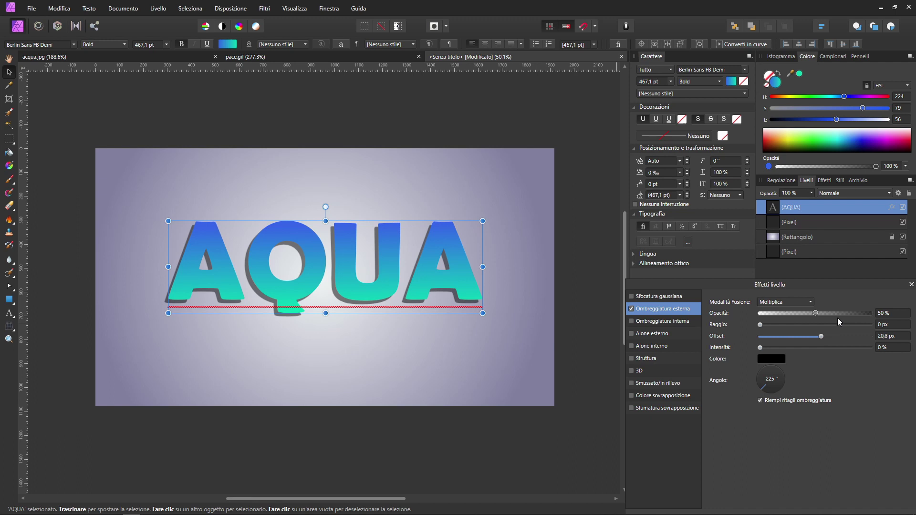
{"action": "left_click_drag", "start_coordinate": [843, 314], "coordinate": [874, 316]}
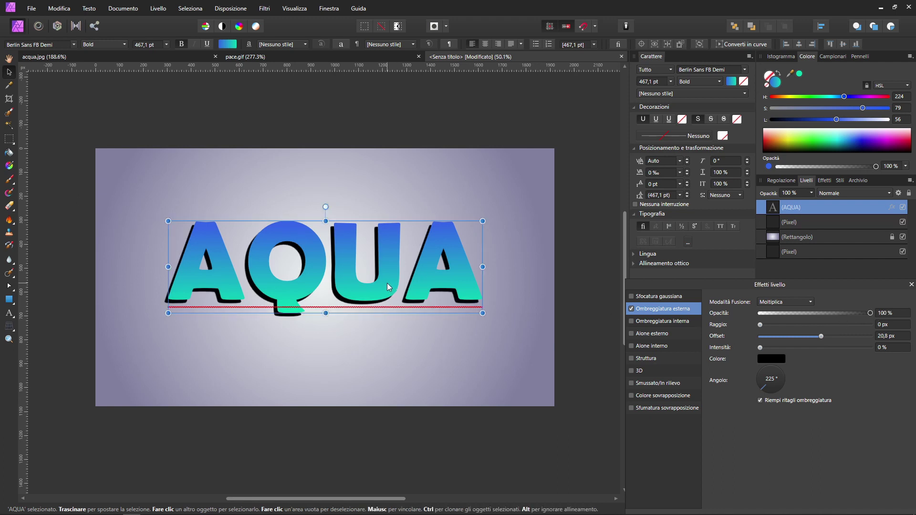
{"action": "left_click", "coordinate": [113, 53]}
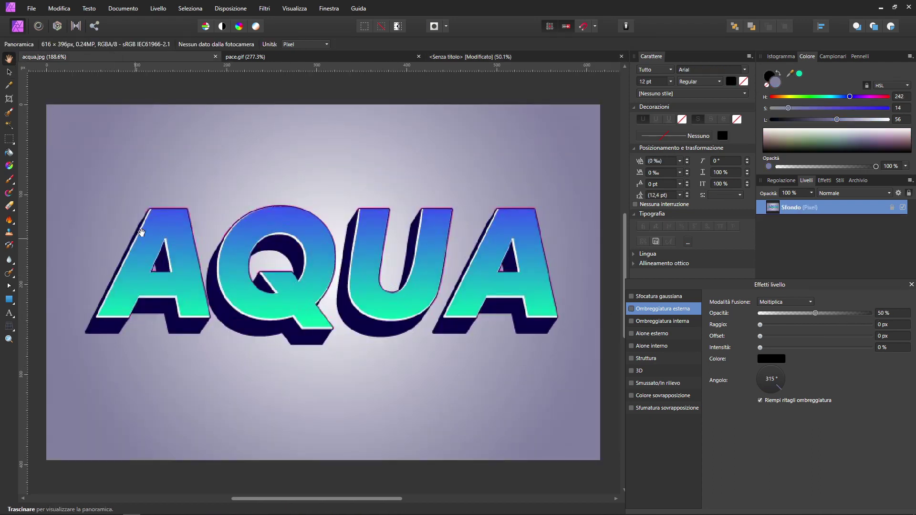
{"action": "left_click", "coordinate": [392, 56]}
{"action": "left_click", "coordinate": [474, 56]}
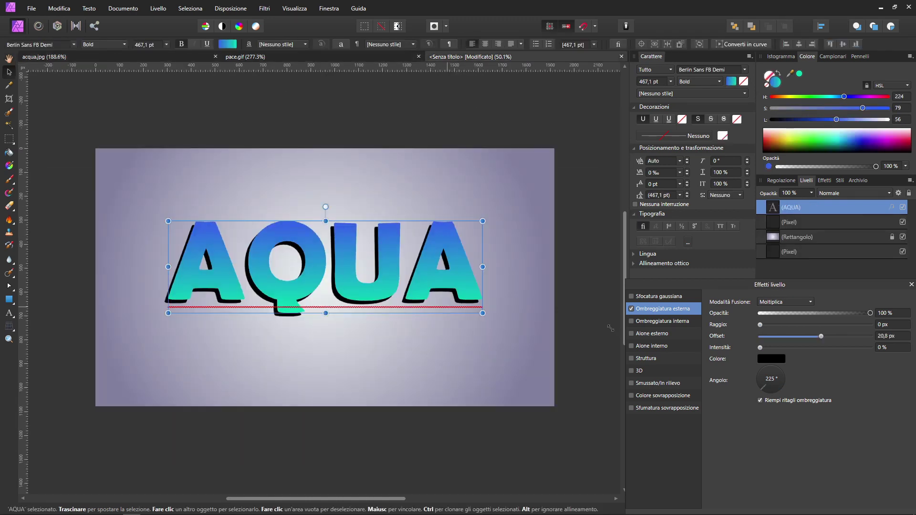
{"action": "left_click", "coordinate": [632, 309]}
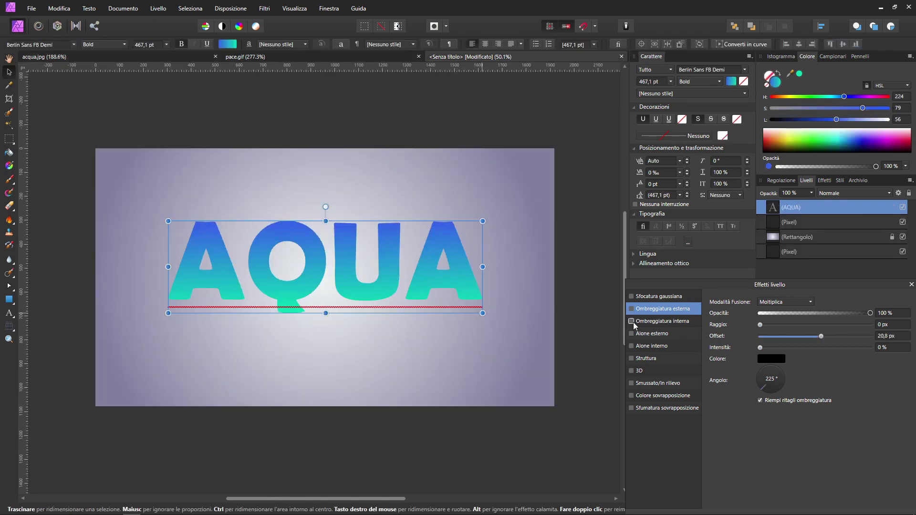
Try a black 6.6 px outer glow on AQUA, then leave it off and reselect the layer
{"action": "left_click", "coordinate": [632, 334]}
{"action": "left_click", "coordinate": [648, 335]}
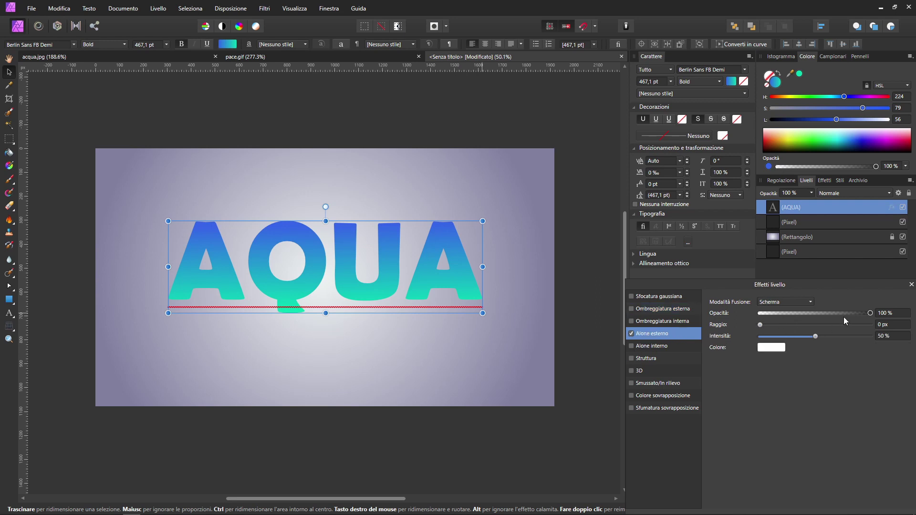
{"action": "left_click", "coordinate": [762, 348]}
{"action": "left_click_drag", "start_coordinate": [771, 399], "coordinate": [690, 451]}
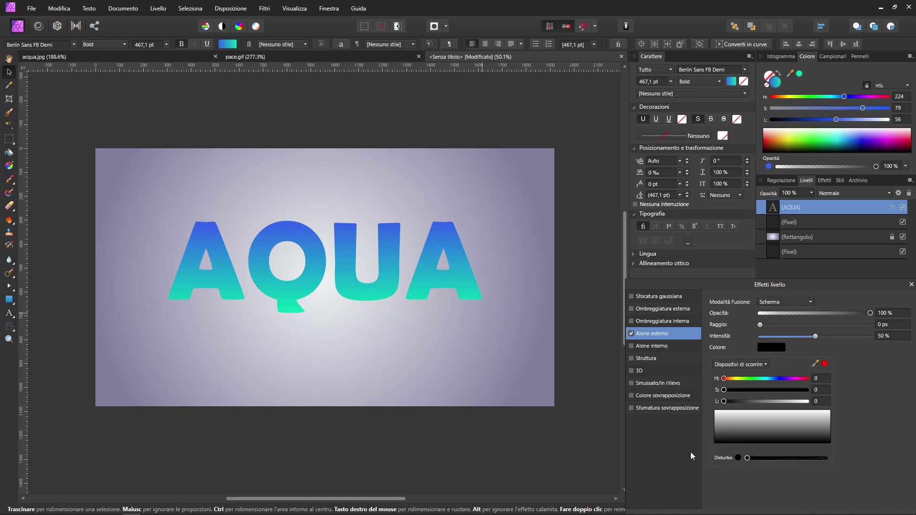
{"action": "mouse_move", "coordinate": [763, 326]}
{"action": "left_mouse_down"}
{"action": "mouse_move", "coordinate": [832, 328]}
{"action": "mouse_move", "coordinate": [799, 325]}
{"action": "mouse_move", "coordinate": [829, 336]}
{"action": "mouse_move", "coordinate": [813, 337]}
{"action": "left_mouse_up"}
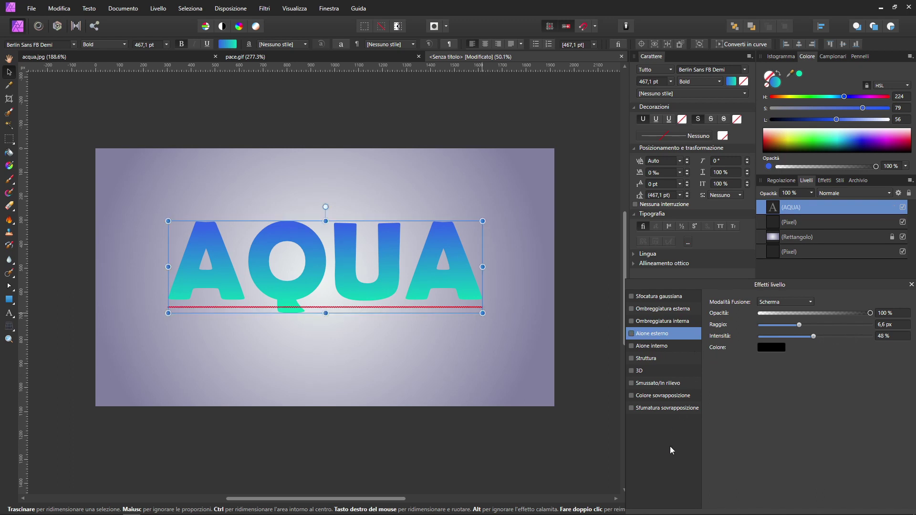
{"action": "left_click", "coordinate": [600, 458]}
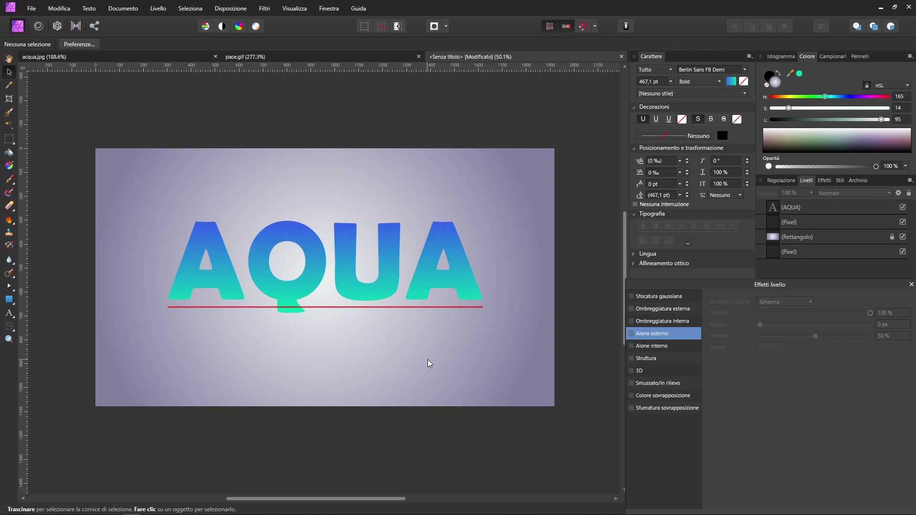
{"action": "left_click", "coordinate": [802, 209]}
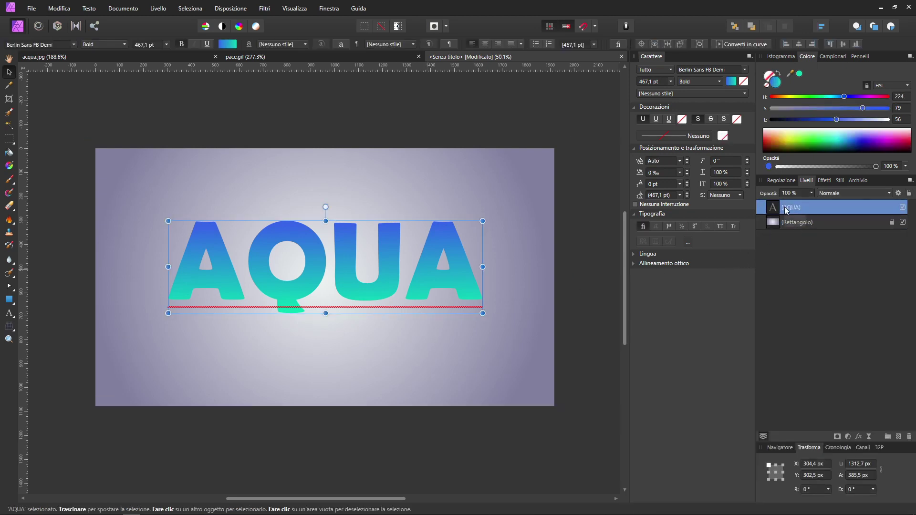
Duplicate the AQUA text layer, hide the top copy and make the lower copy black
{"action": "right_click", "coordinate": [786, 210]}
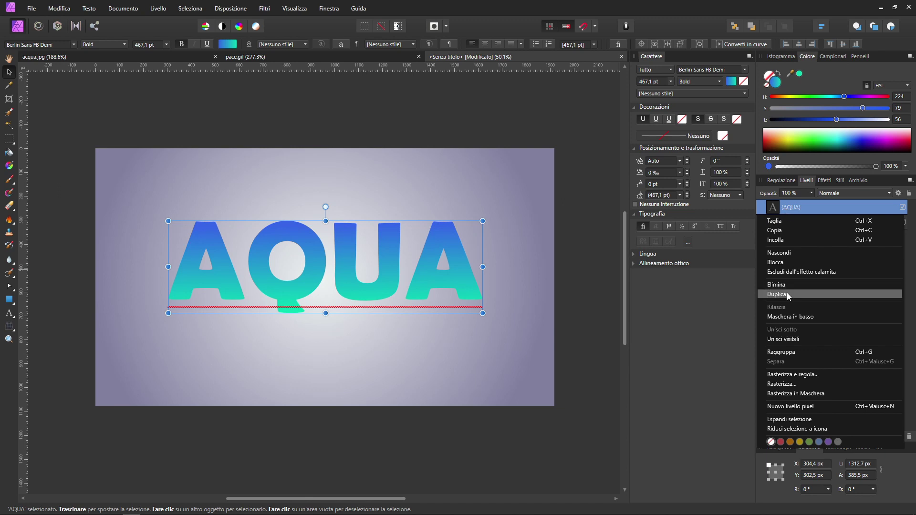
{"action": "left_click", "coordinate": [786, 294]}
{"action": "left_click", "coordinate": [903, 209]}
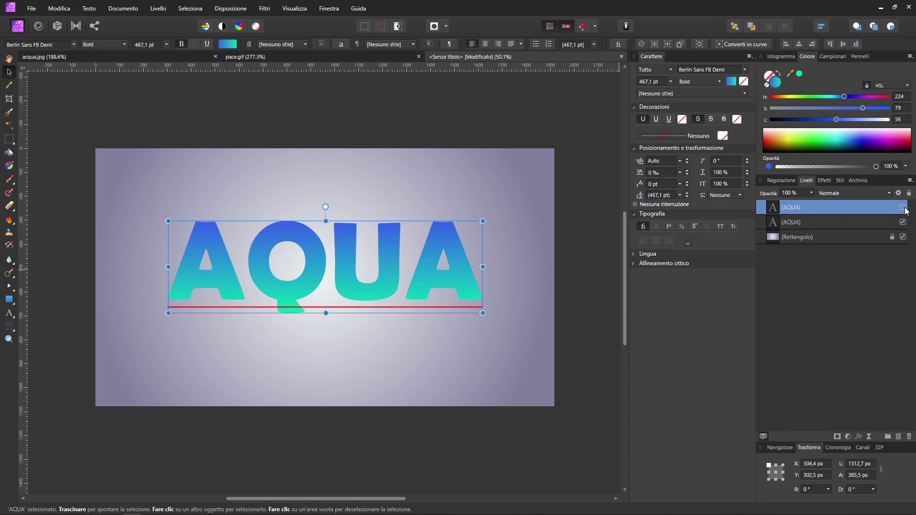
{"action": "left_click", "coordinate": [851, 223]}
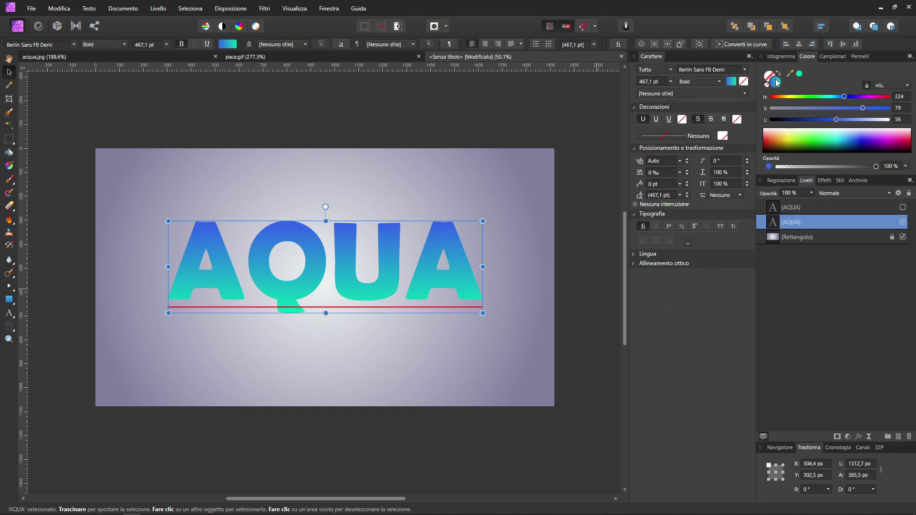
{"action": "left_click_drag", "start_coordinate": [836, 119], "coordinate": [755, 108]}
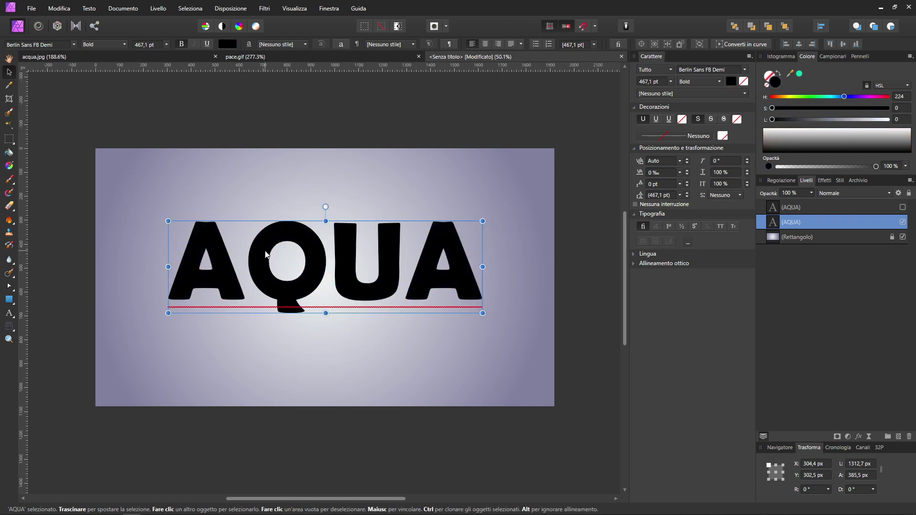
Nudge the black AQUA copy slightly and stack repeated offset duplicates with Ctrl+J
{"action": "left_click", "coordinate": [115, 56]}
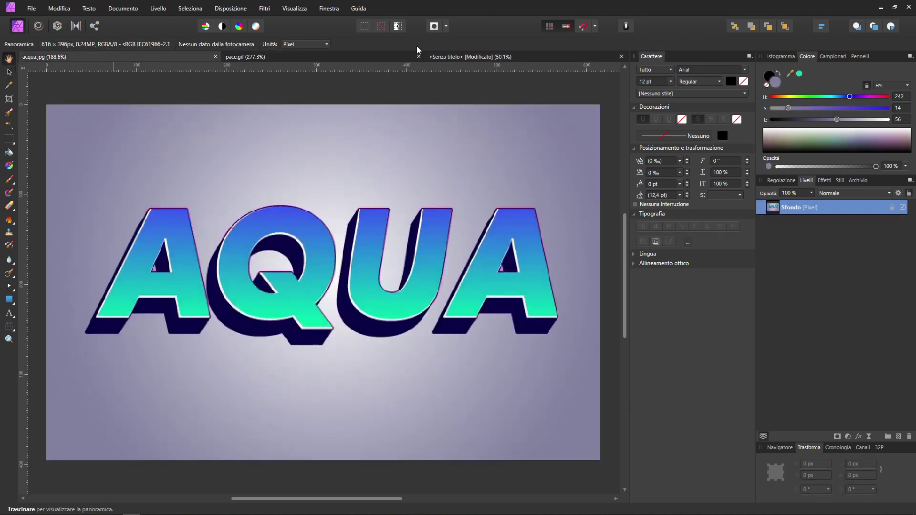
{"action": "left_click", "coordinate": [448, 57]}
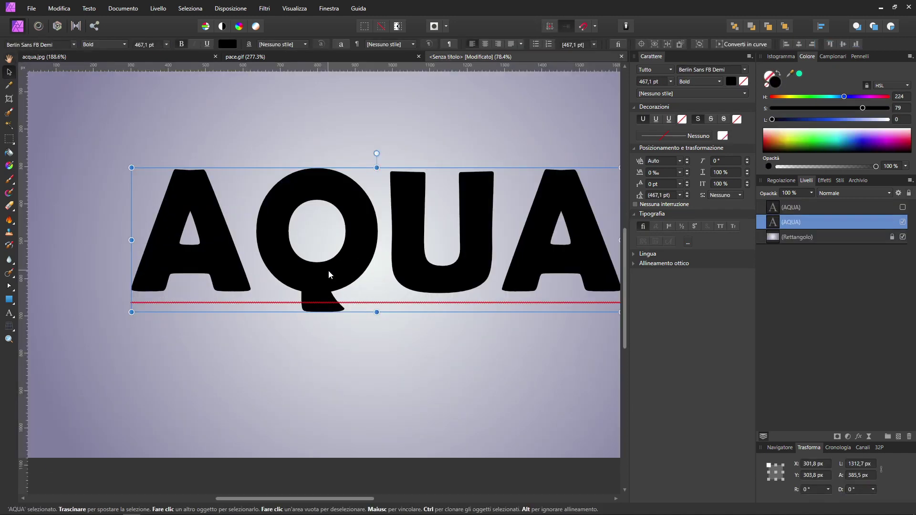
{"action": "left_click_drag", "start_coordinate": [323, 271], "coordinate": [322, 272]}
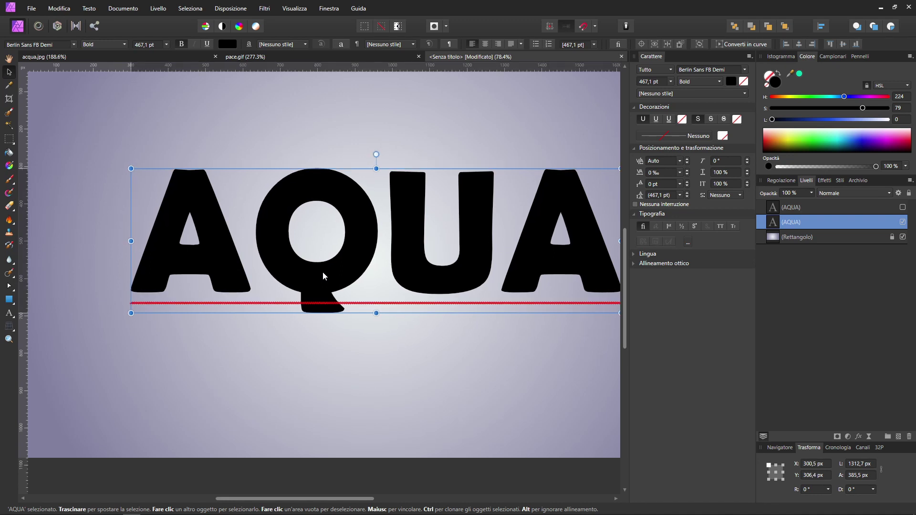
{"action": "key", "text": "ctrl+j"}
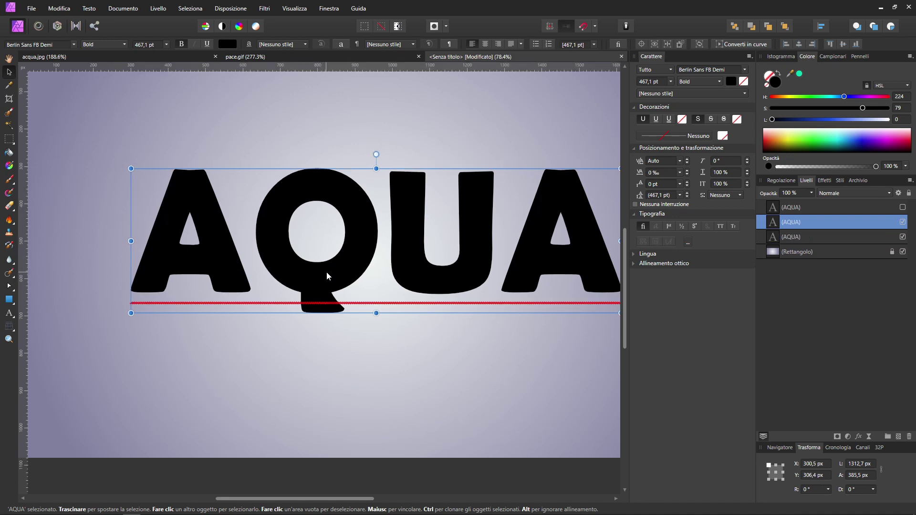
{"action": "key", "text": "ctrl+j"}
{"action": "key", "text": "ctrl+j"}
{"action": "key", "text": "ctrl+j"}
{"action": "key", "text": "ctrl+j"}
{"action": "key", "text": "ctrl+j"}
{"action": "key", "text": "ctrl+j"}
{"action": "key", "text": "ctrl+j"}
{"action": "key", "text": "ctrl+j"}
{"action": "key", "text": "ctrl+j"}
{"action": "key", "text": "ctrl+j"}
{"action": "key", "text": "ctrl+j"}
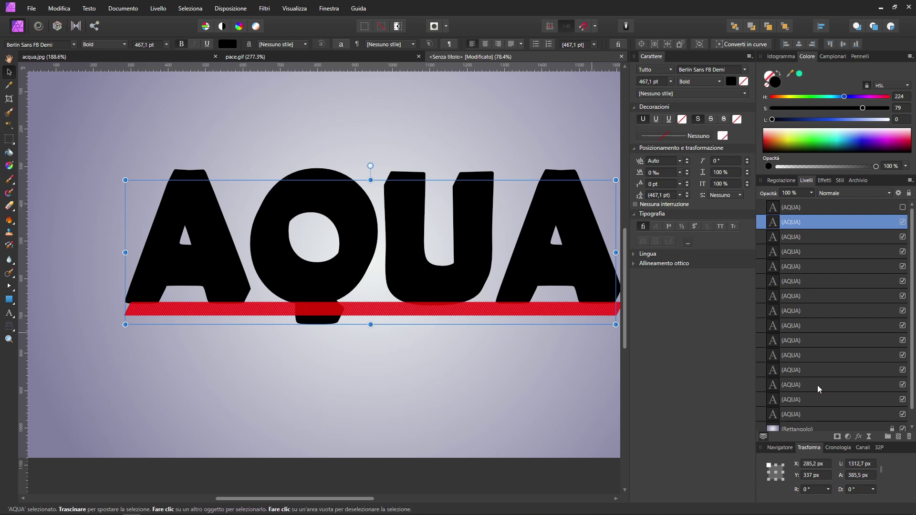
{"action": "left_click", "coordinate": [802, 415], "text": "shift"}
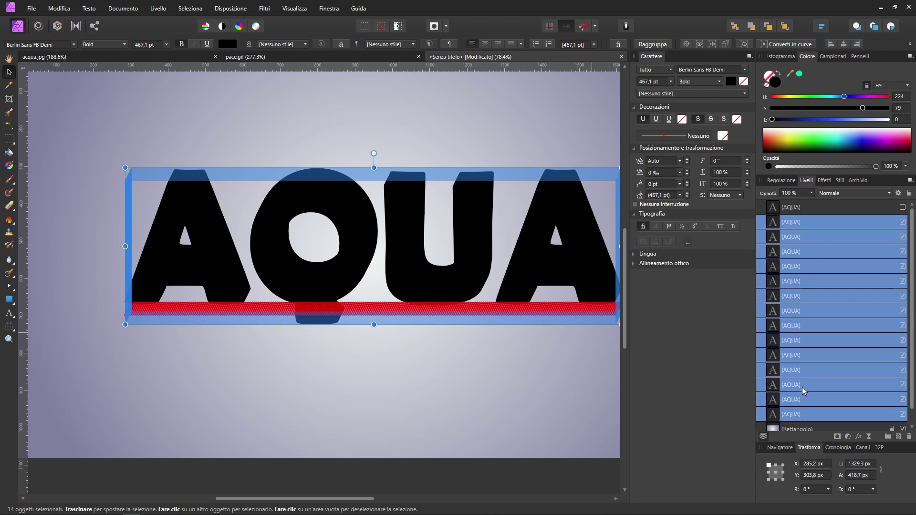
{"action": "right_click", "coordinate": [806, 223]}
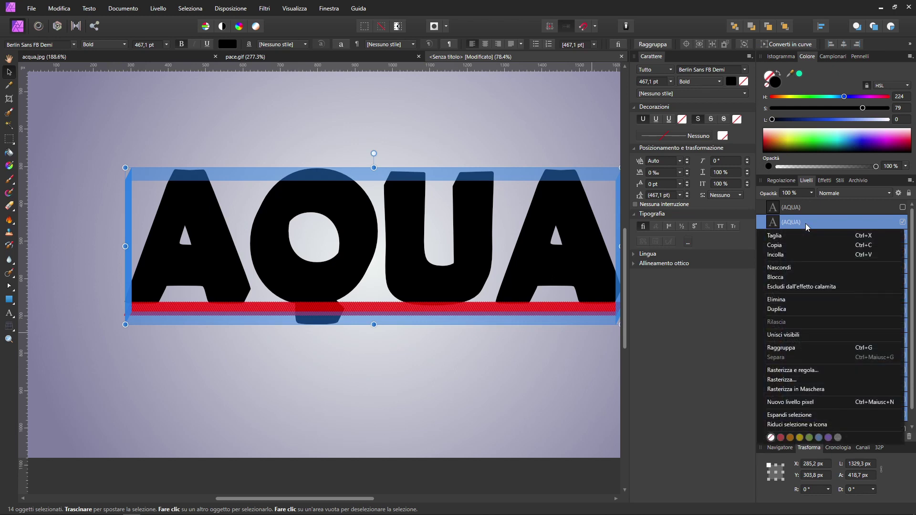
{"action": "left_click", "coordinate": [796, 347]}
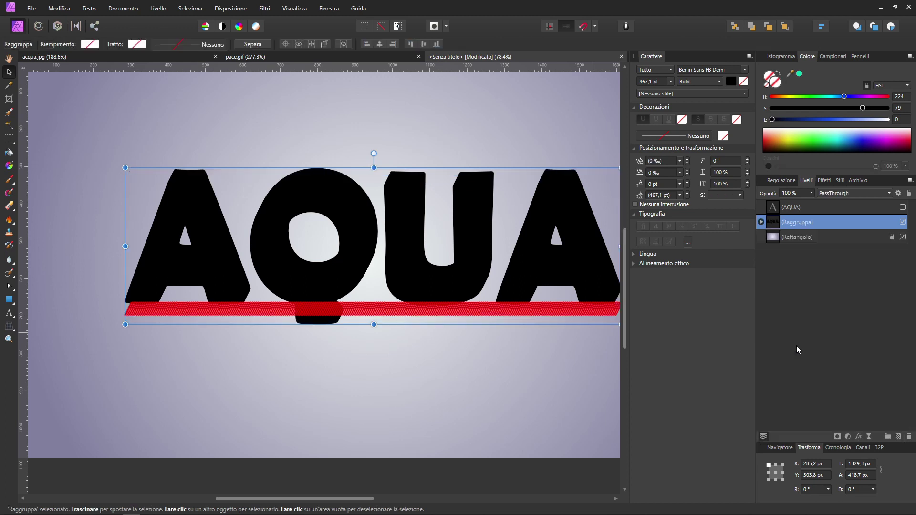
{"action": "left_click", "coordinate": [903, 208]}
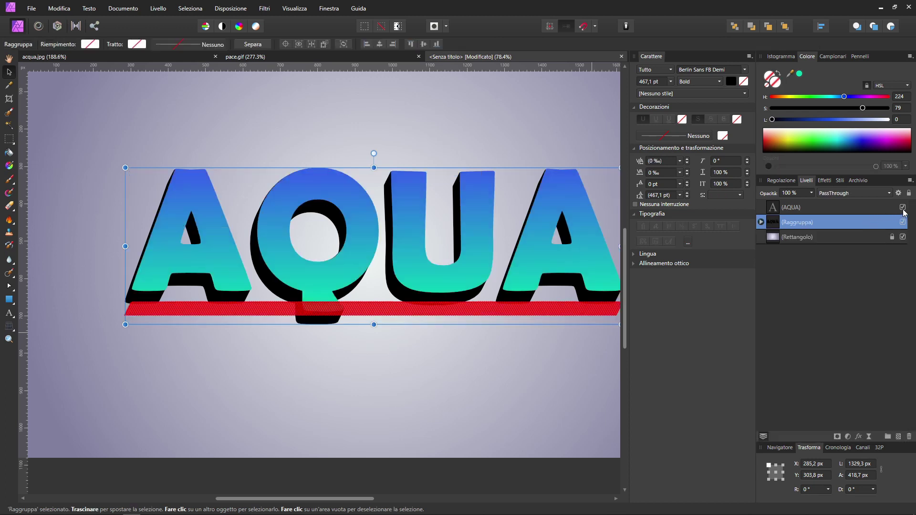
{"action": "left_click", "coordinate": [438, 375]}
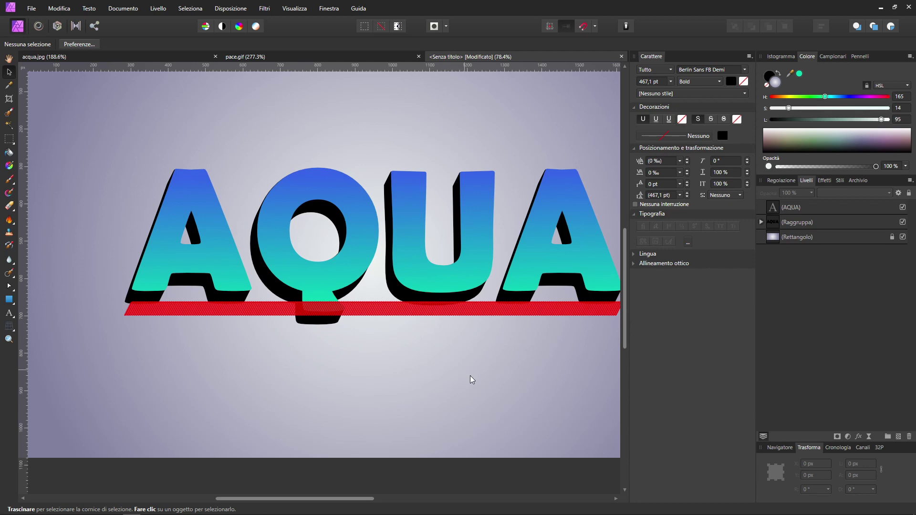
{"action": "left_click_drag", "start_coordinate": [544, 487], "coordinate": [509, 481]}
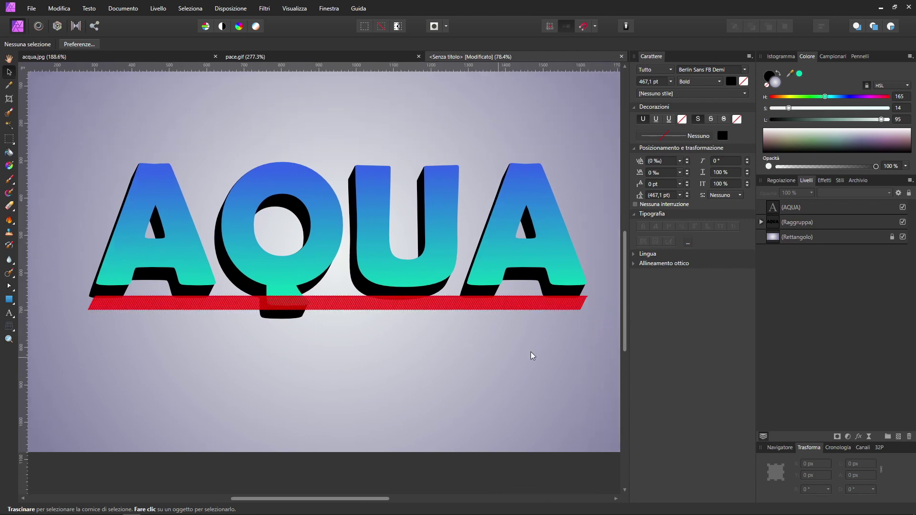
{"action": "scroll", "coordinate": [406, 286], "scroll_direction": "down", "scroll_amount": 2}
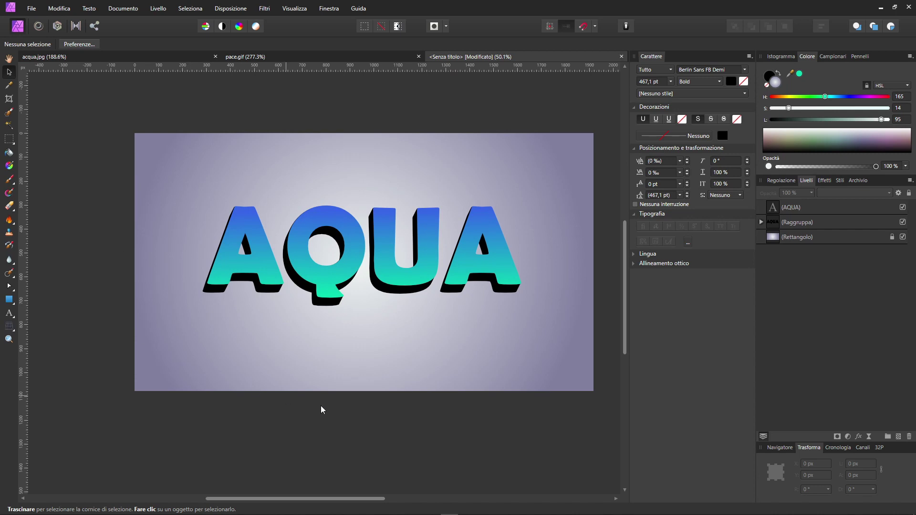
{"action": "scroll", "coordinate": [376, 421], "scroll_direction": "right", "scroll_amount": 2}
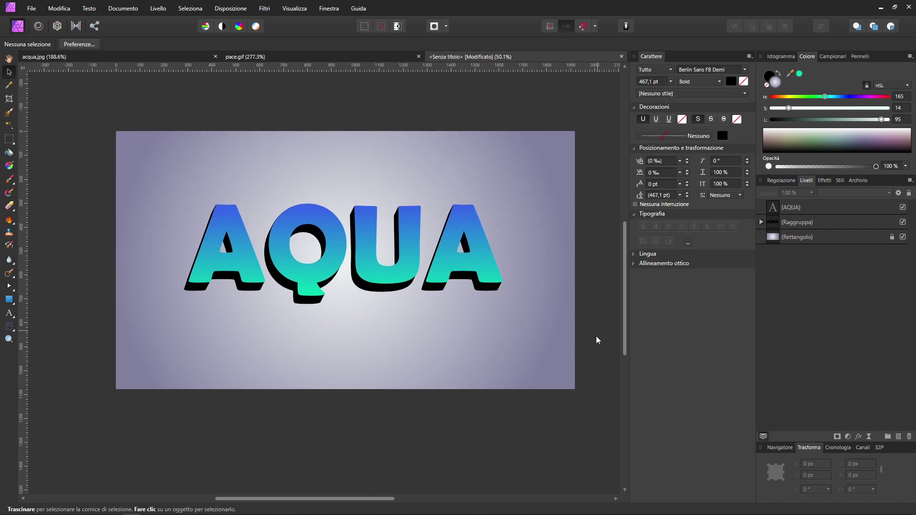
{"action": "left_click", "coordinate": [131, 57]}
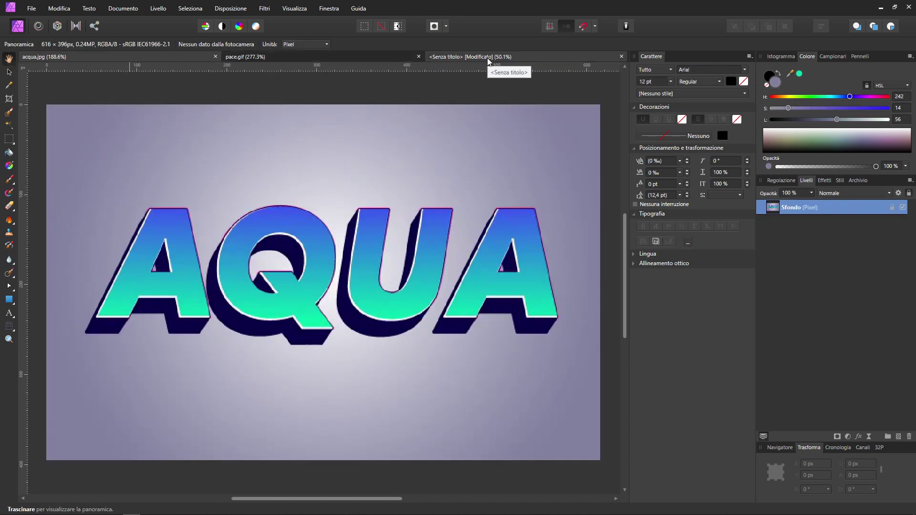
{"action": "left_click", "coordinate": [489, 61]}
{"action": "left_click", "coordinate": [163, 57]}
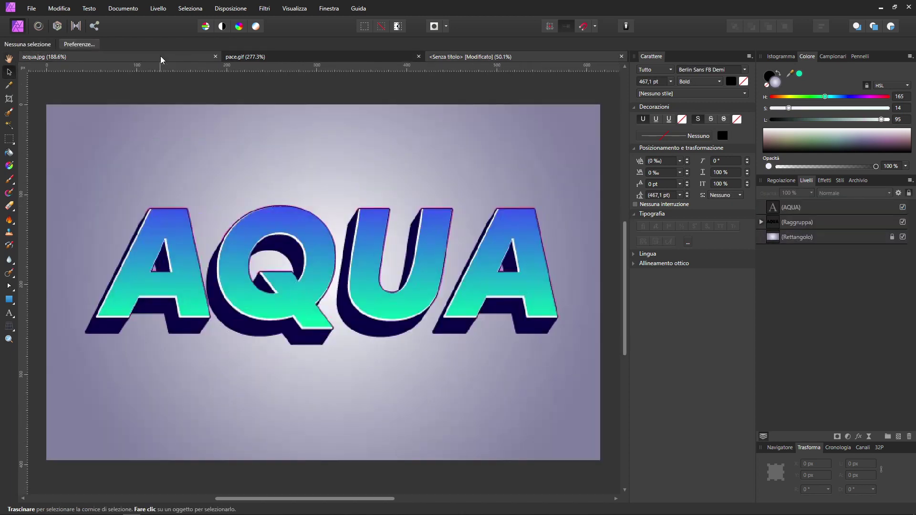
{"action": "left_click", "coordinate": [469, 59]}
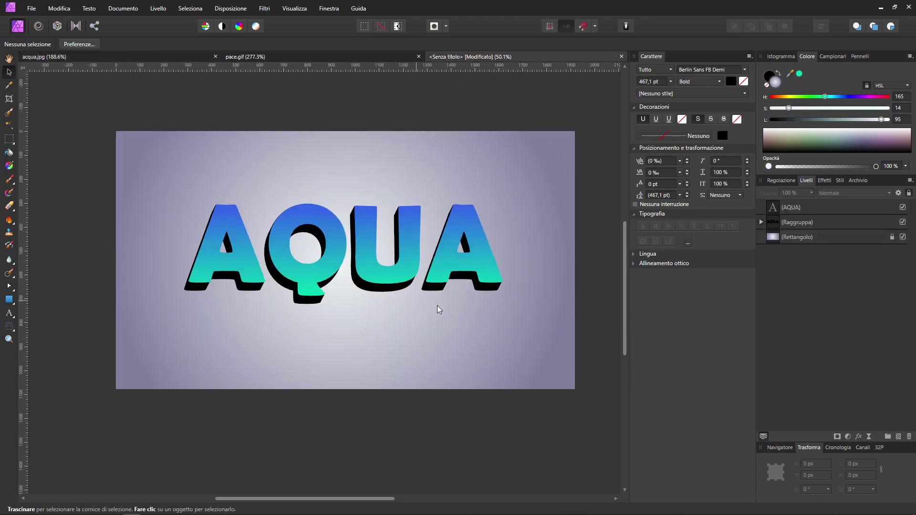
Nudge the first AQUA copy in the group slightly up and right
{"action": "left_click", "coordinate": [761, 222]}
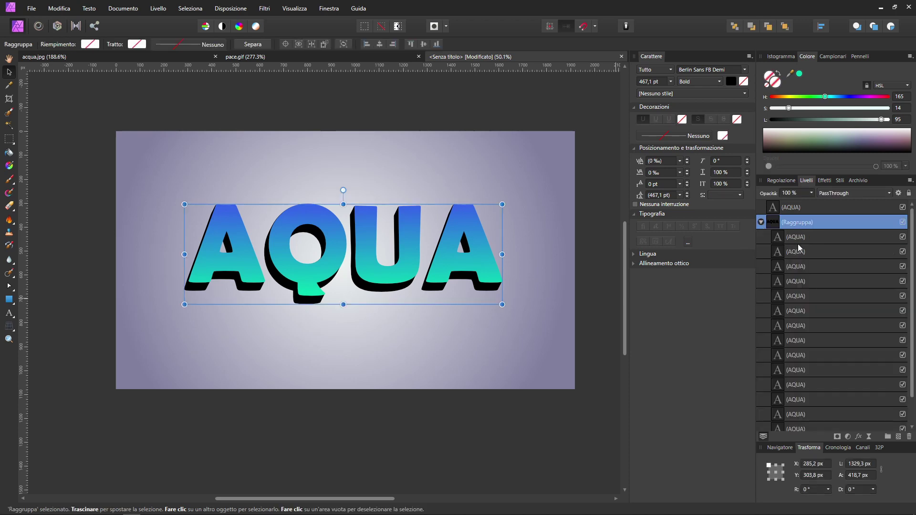
{"action": "left_click", "coordinate": [797, 237]}
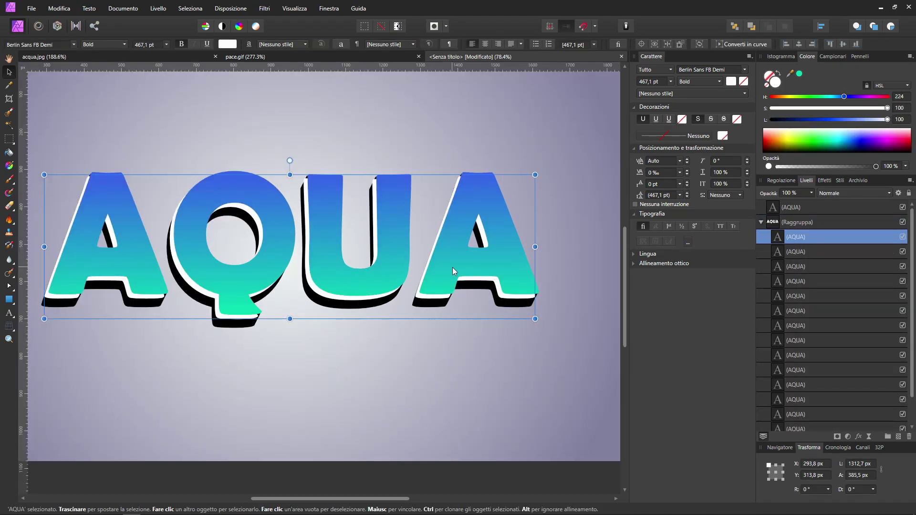
{"action": "left_click_drag", "start_coordinate": [453, 267], "coordinate": [455, 264]}
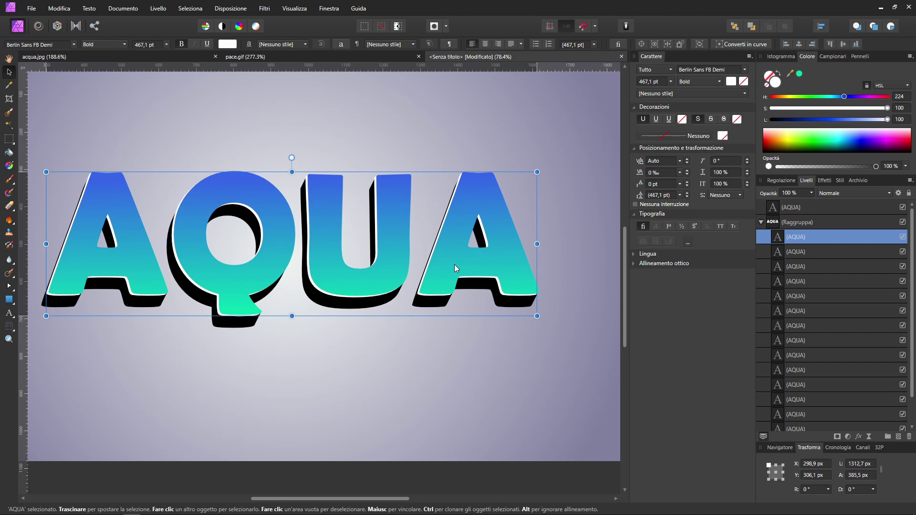
{"action": "scroll", "coordinate": [346, 321], "scroll_direction": "down", "scroll_amount": 2}
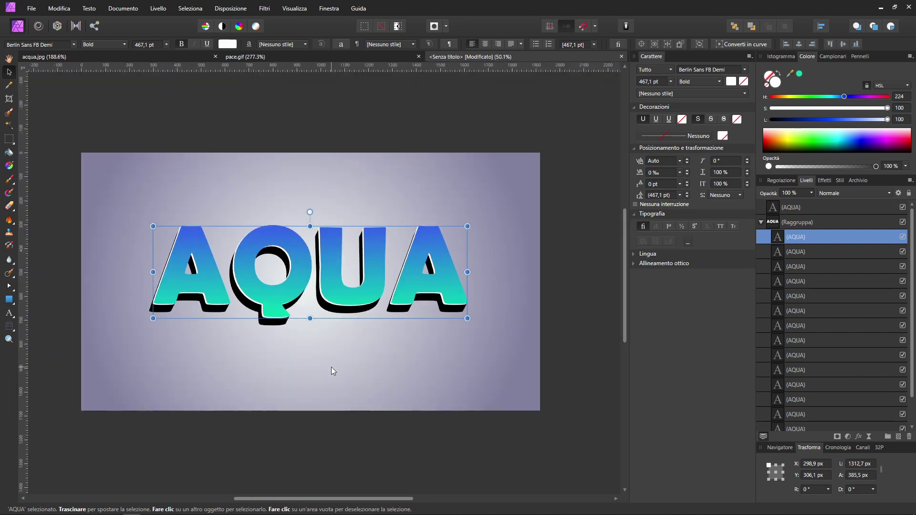
{"action": "left_click", "coordinate": [105, 59]}
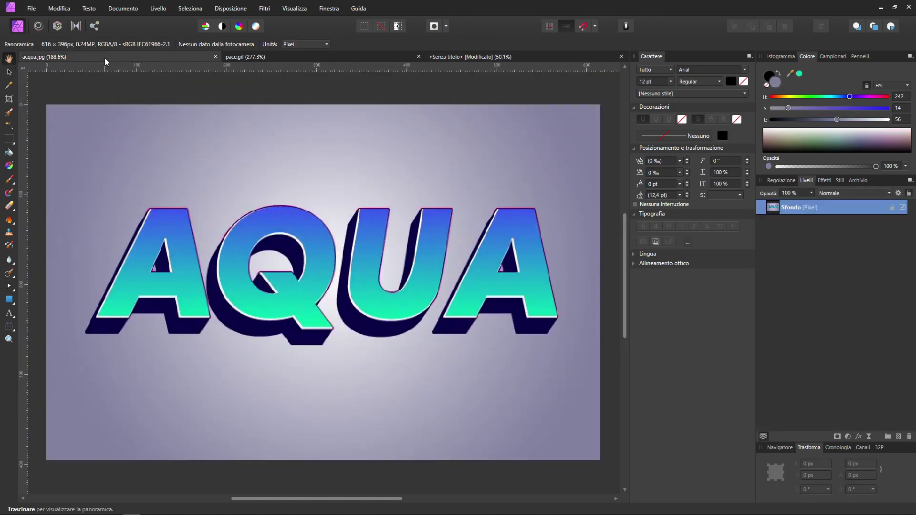
{"action": "left_click", "coordinate": [465, 57]}
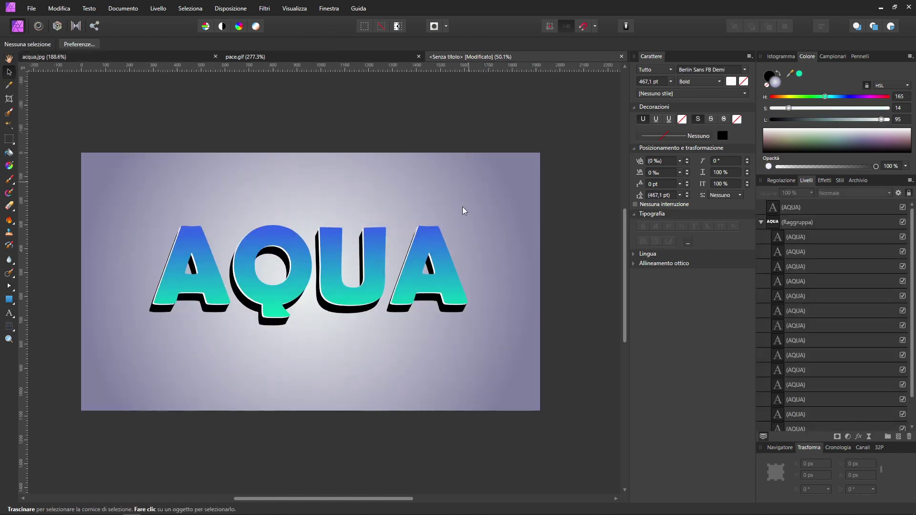
Give the front AQUA text a Normale outer glow at 86% opacity, 17.3 px radius
{"action": "left_click", "coordinate": [456, 281]}
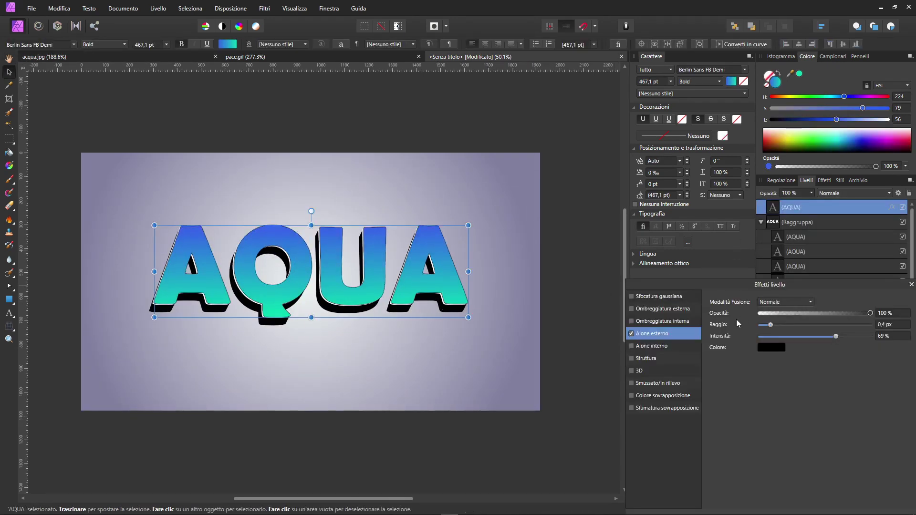
{"action": "left_click", "coordinate": [785, 302]}
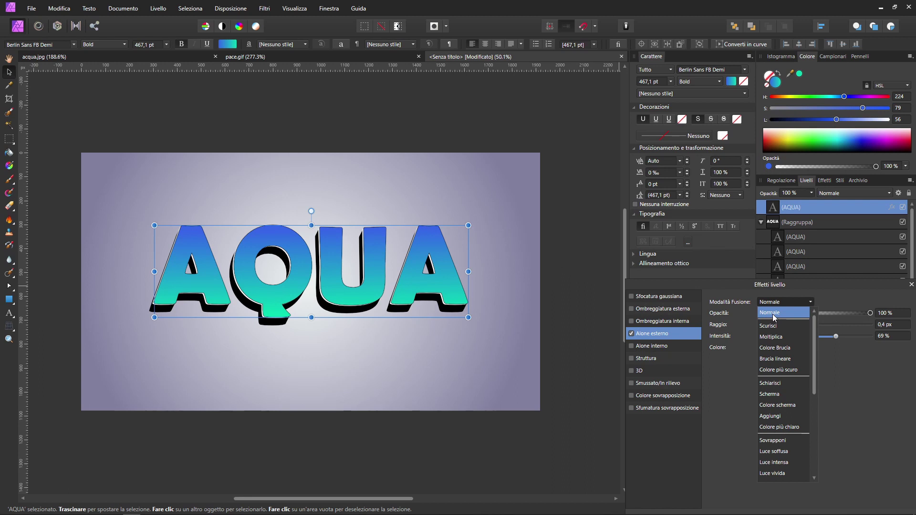
{"action": "left_click", "coordinate": [778, 313]}
{"action": "left_click_drag", "start_coordinate": [860, 313], "coordinate": [881, 313]}
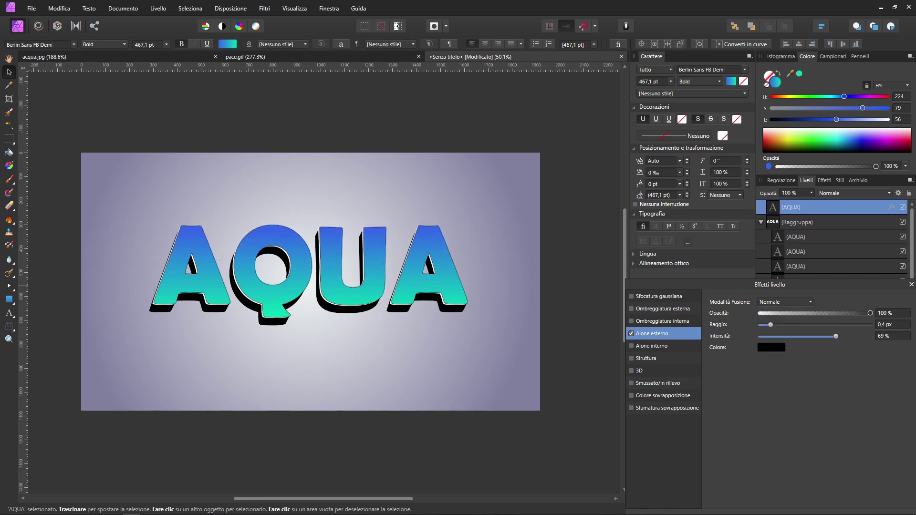
{"action": "mouse_move", "coordinate": [773, 325]}
{"action": "left_mouse_down"}
{"action": "mouse_move", "coordinate": [817, 316]}
{"action": "mouse_move", "coordinate": [787, 319]}
{"action": "left_mouse_up"}
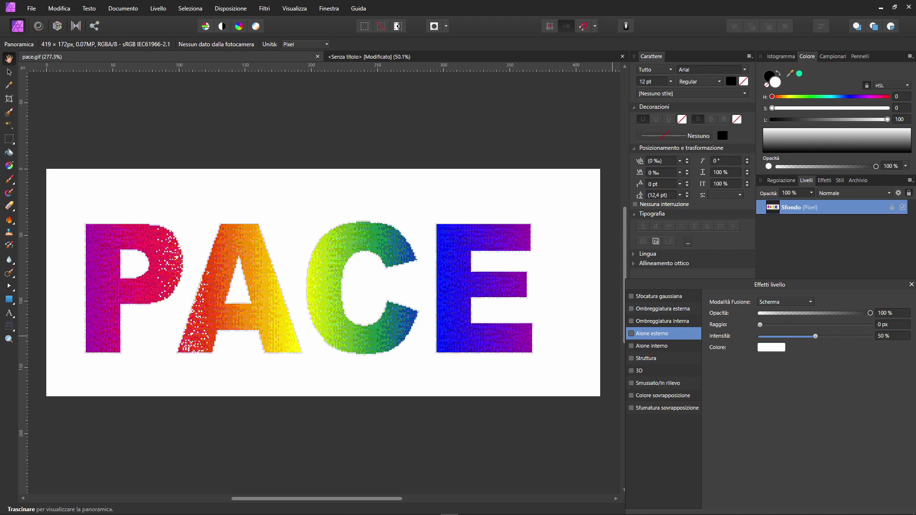
Draw a white rectangle covering the whole canvas of the new document
{"action": "left_click", "coordinate": [386, 57]}
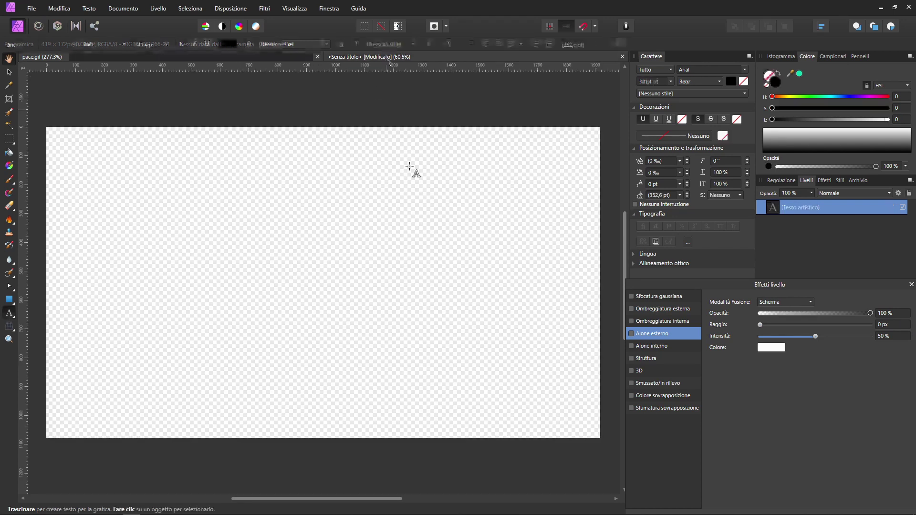
{"action": "left_click", "coordinate": [8, 299]}
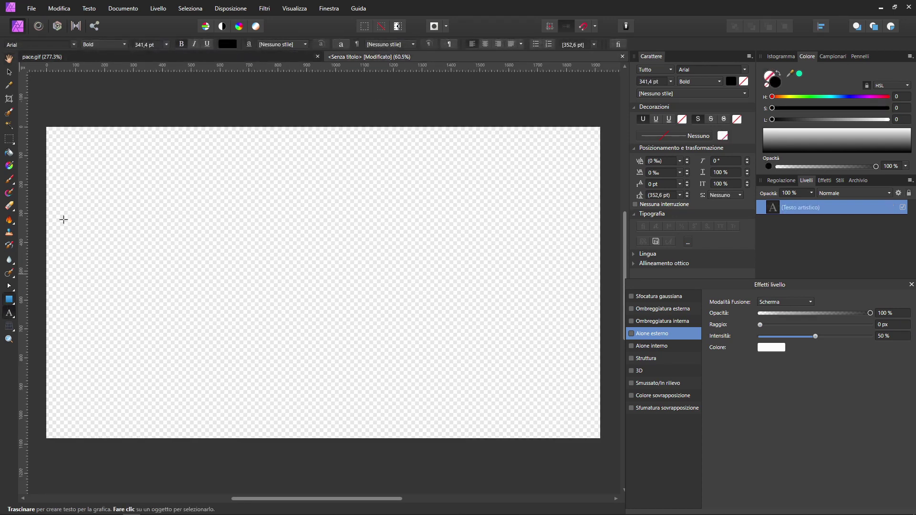
{"action": "left_click_drag", "start_coordinate": [43, 127], "coordinate": [606, 447]}
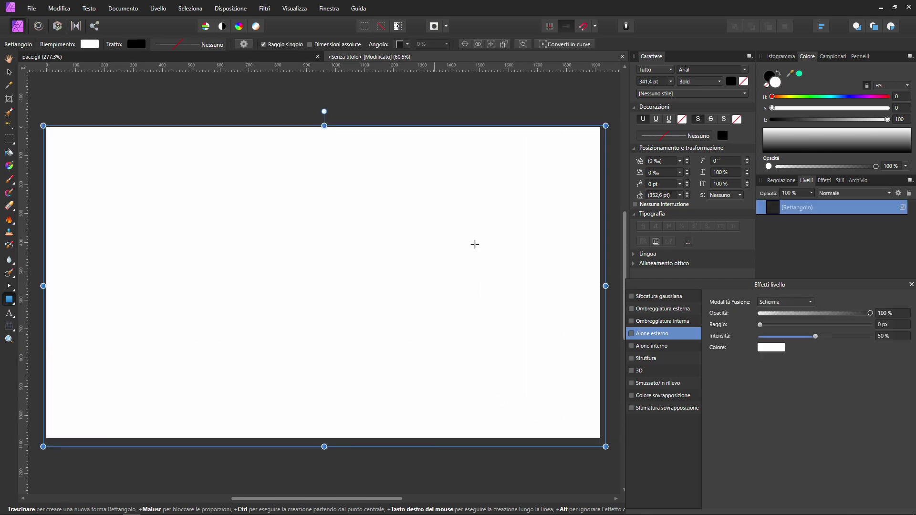
{"action": "key", "text": "ctrl+d"}
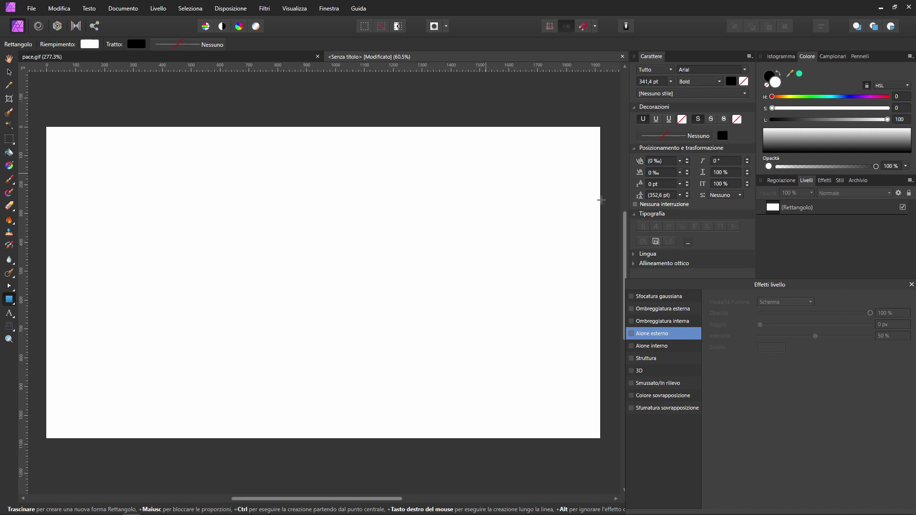
Add black artistic text 'PACE', scale it up and stretch it slightly taller
{"action": "left_click", "coordinate": [9, 313]}
{"action": "left_click_drag", "start_coordinate": [150, 235], "coordinate": [201, 321]}
{"action": "type", "text": "PACE"}
{"action": "key", "text": "Escape"}
{"action": "left_click", "coordinate": [8, 72]}
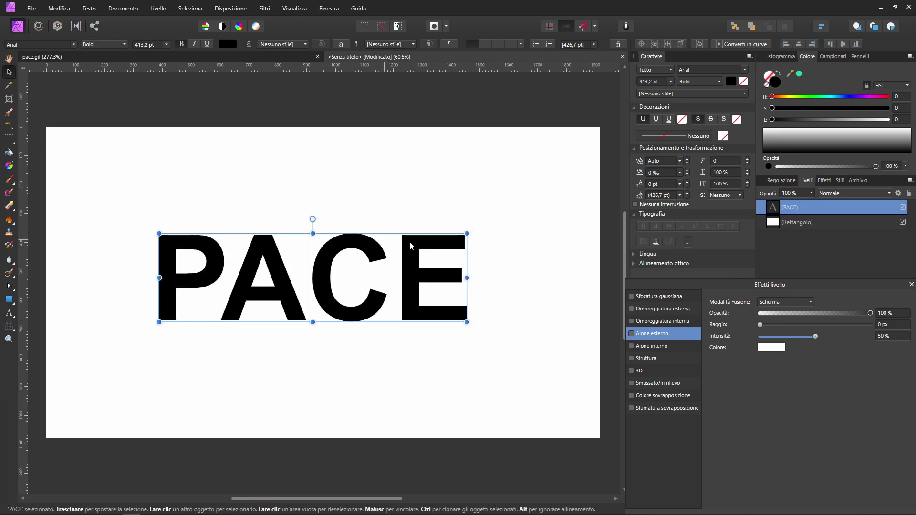
{"action": "left_click_drag", "start_coordinate": [467, 233], "coordinate": [474, 213]}
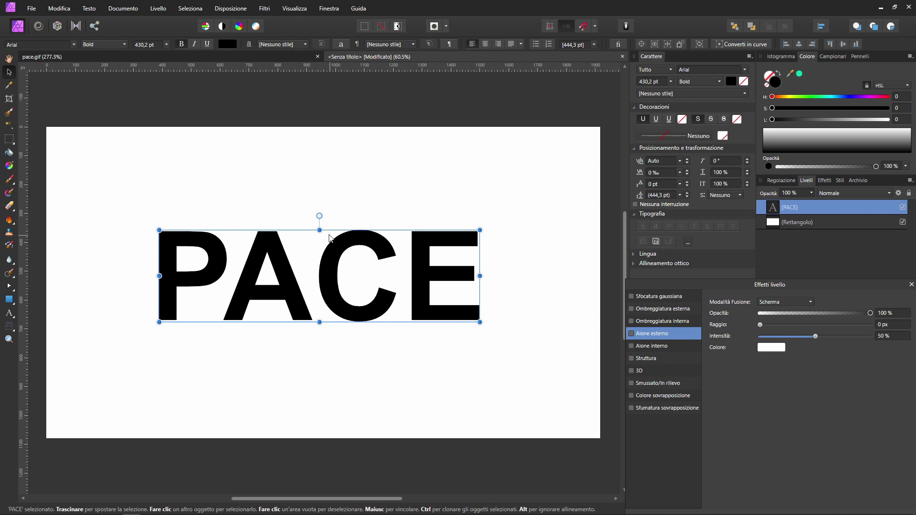
{"action": "left_click_drag", "start_coordinate": [319, 230], "coordinate": [319, 221]}
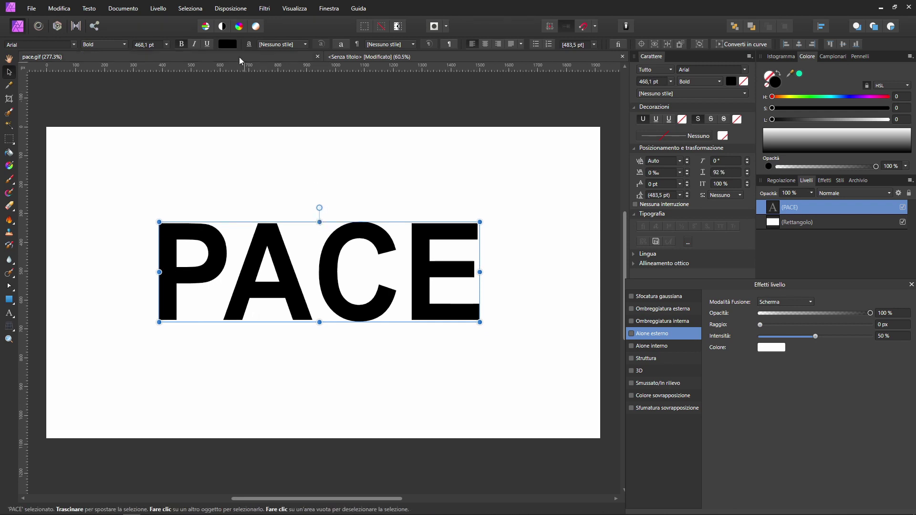
{"action": "left_click", "coordinate": [239, 57]}
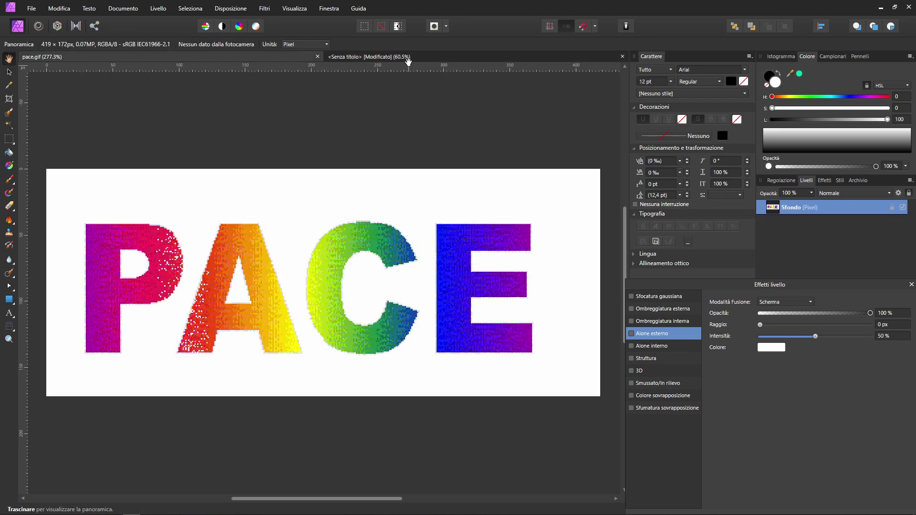
{"action": "left_click", "coordinate": [405, 57]}
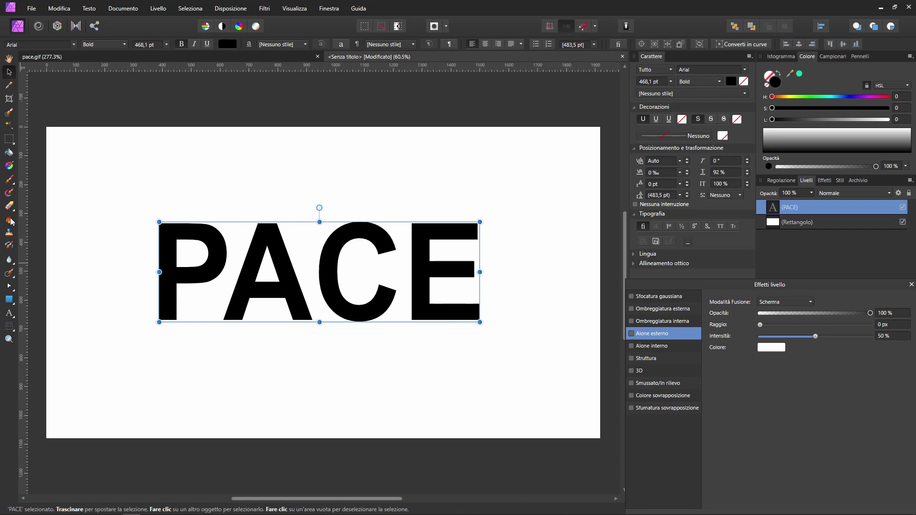
Give the PACE text a black-to-grey linear gradient running across the word
{"action": "left_click", "coordinate": [13, 166]}
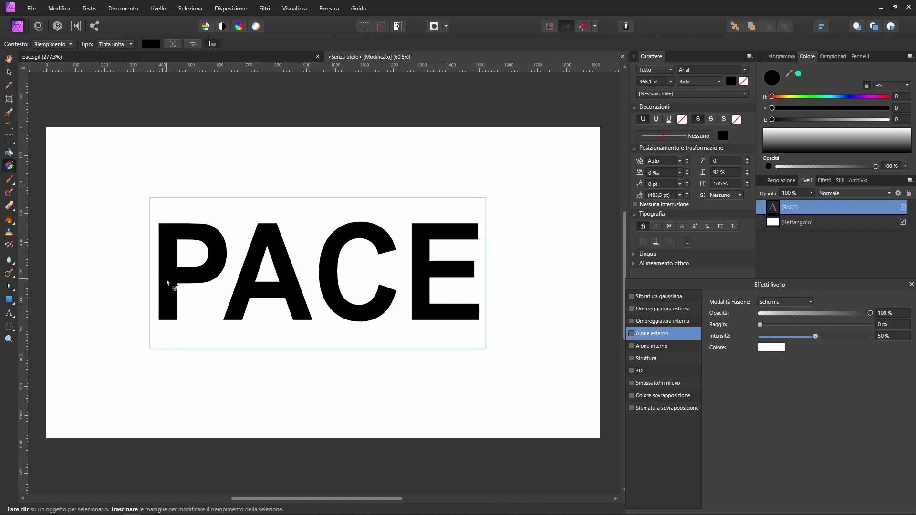
{"action": "left_click_drag", "start_coordinate": [162, 272], "coordinate": [470, 271]}
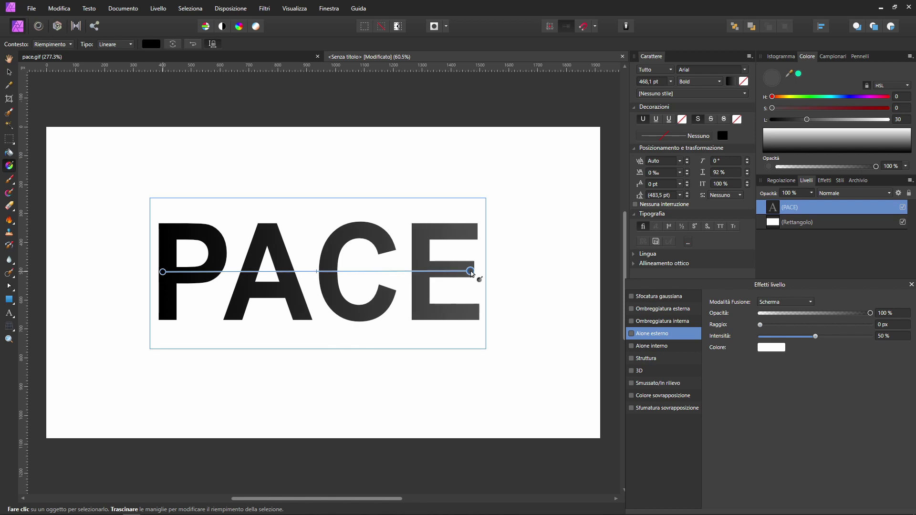
{"action": "left_click", "coordinate": [207, 56]}
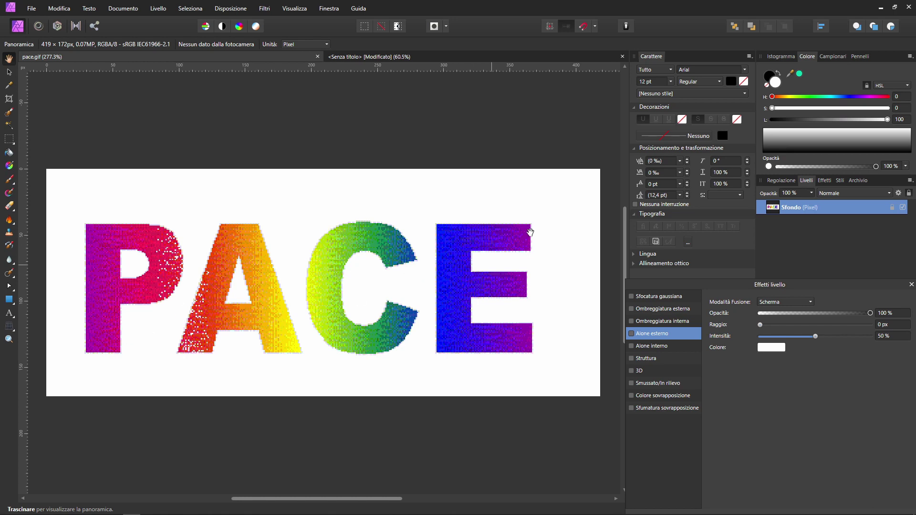
{"action": "left_click", "coordinate": [420, 57]}
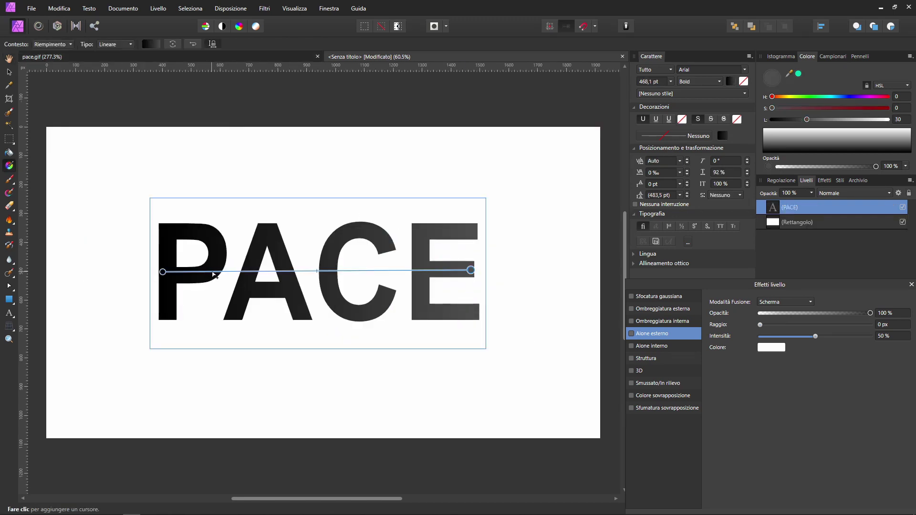
Set the gradient's start stop to crimson sampled from the P in pace.gif
{"action": "left_click", "coordinate": [184, 58]}
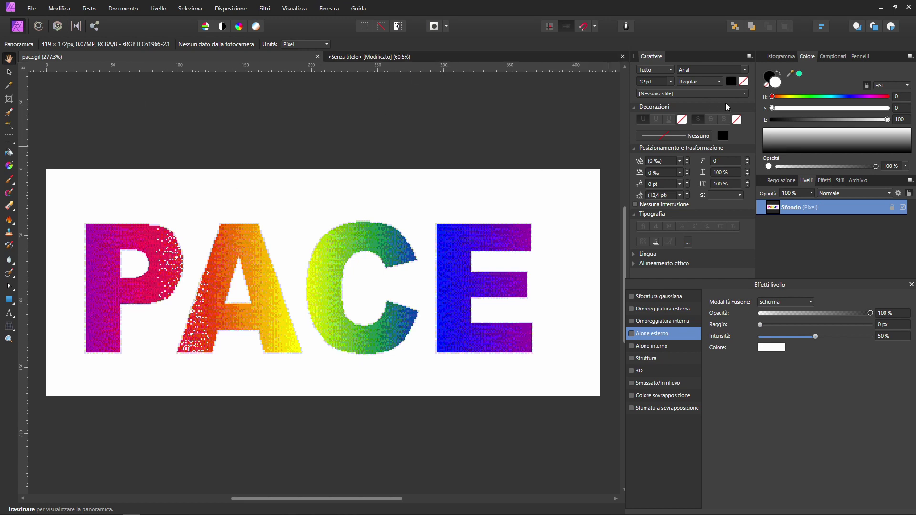
{"action": "left_click_drag", "start_coordinate": [791, 77], "coordinate": [93, 271]}
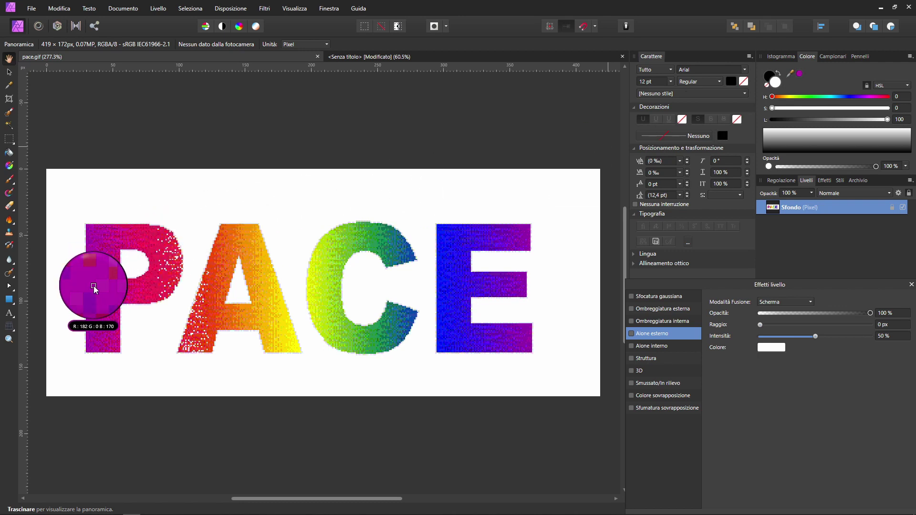
{"action": "left_click_drag", "start_coordinate": [93, 270], "coordinate": [94, 283]}
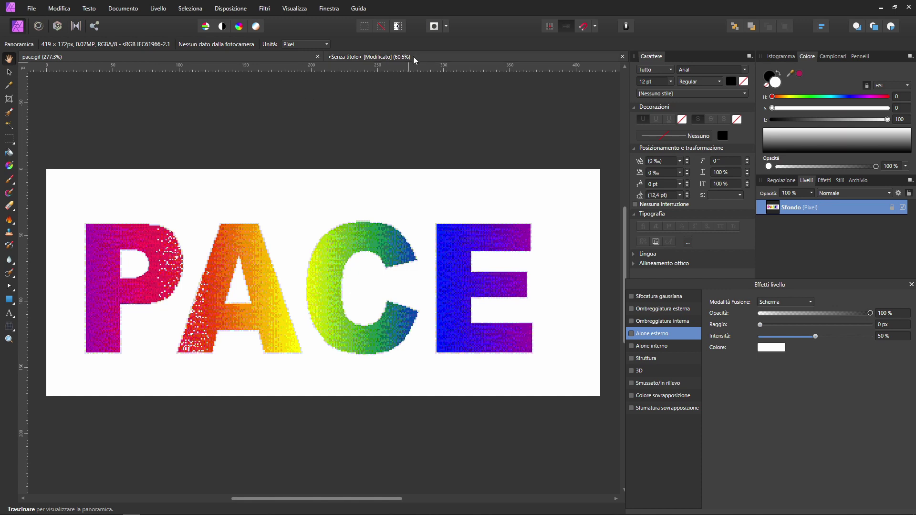
{"action": "left_click", "coordinate": [413, 56]}
{"action": "left_click", "coordinate": [162, 271]}
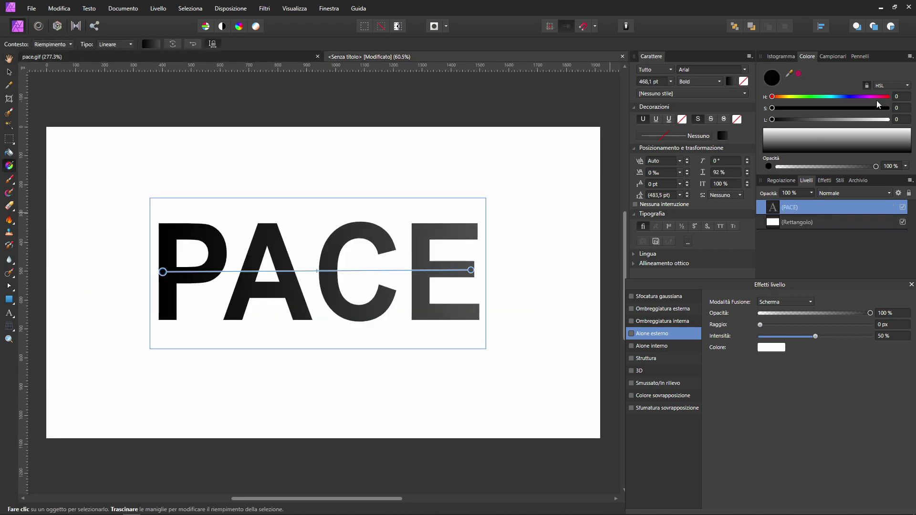
{"action": "left_click", "coordinate": [799, 74]}
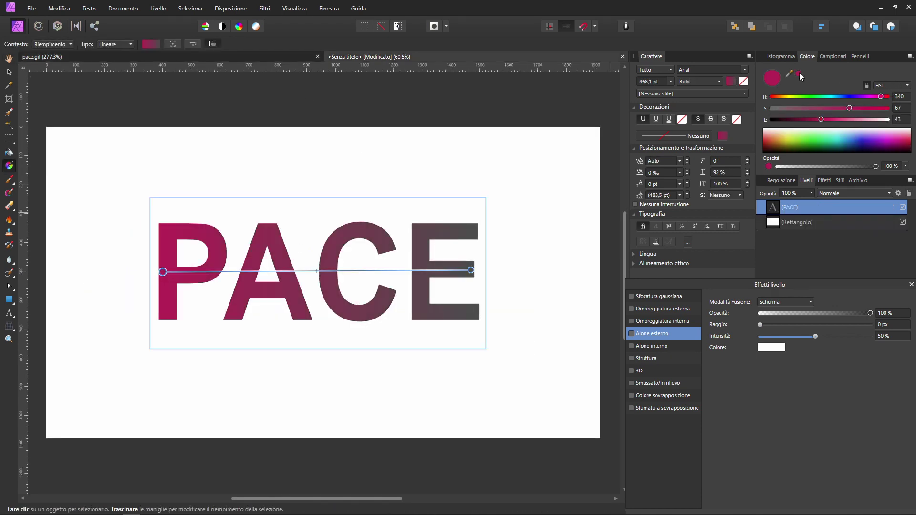
Add a middle gradient stop coloured yellow sampled from the A in pace.gif
{"action": "left_click", "coordinate": [283, 58]}
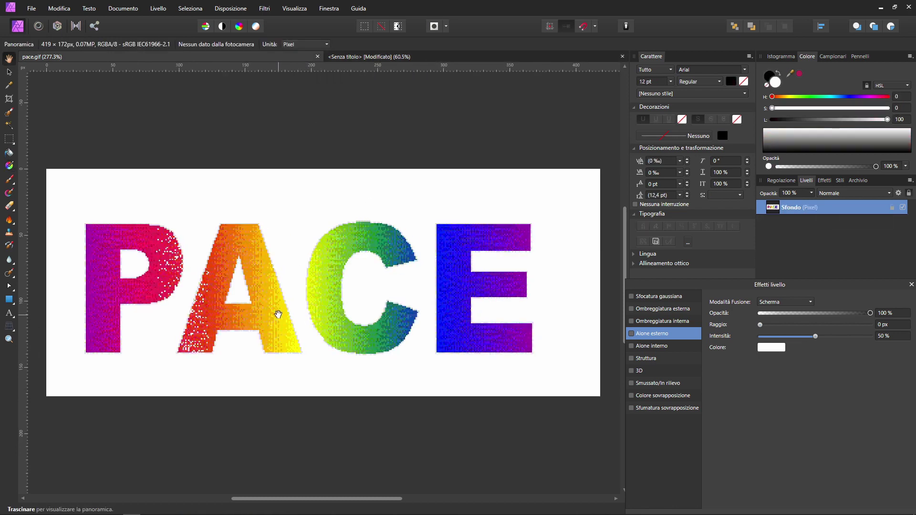
{"action": "left_click", "coordinate": [383, 57]}
{"action": "key", "text": "g"}
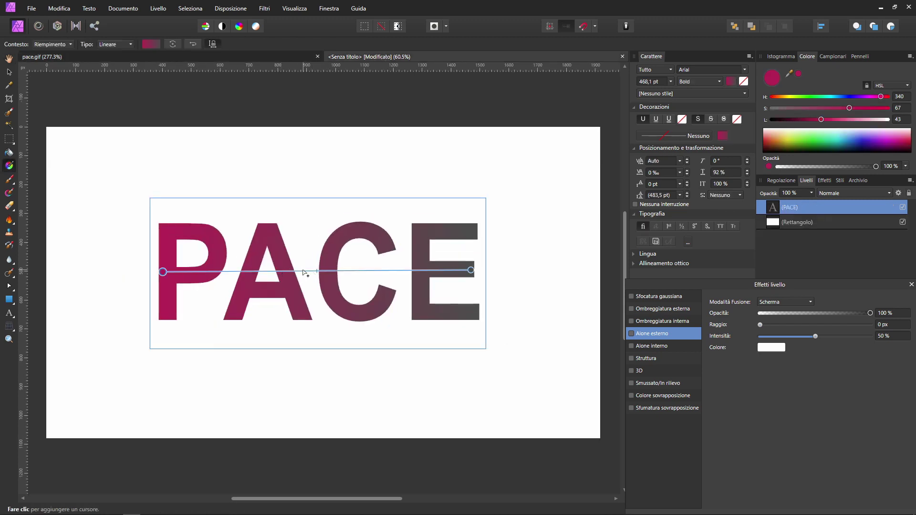
{"action": "left_click", "coordinate": [303, 271]}
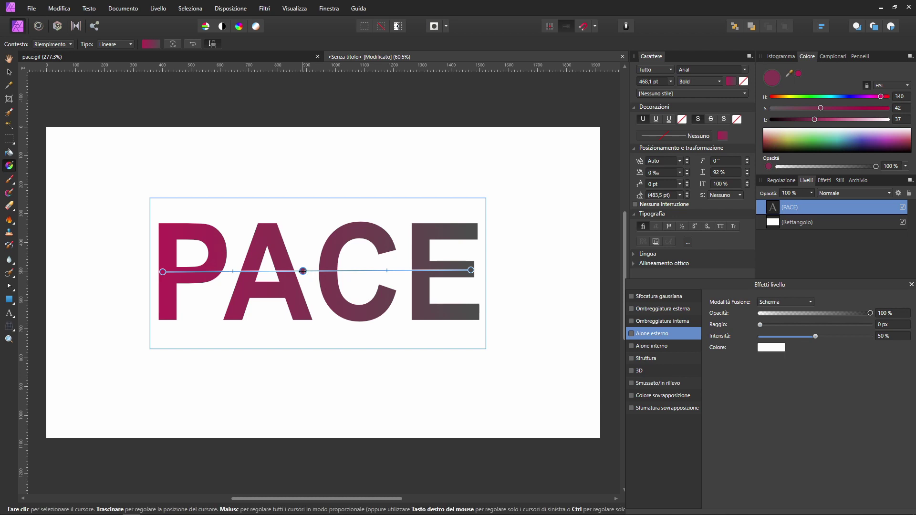
{"action": "left_click", "coordinate": [292, 55]}
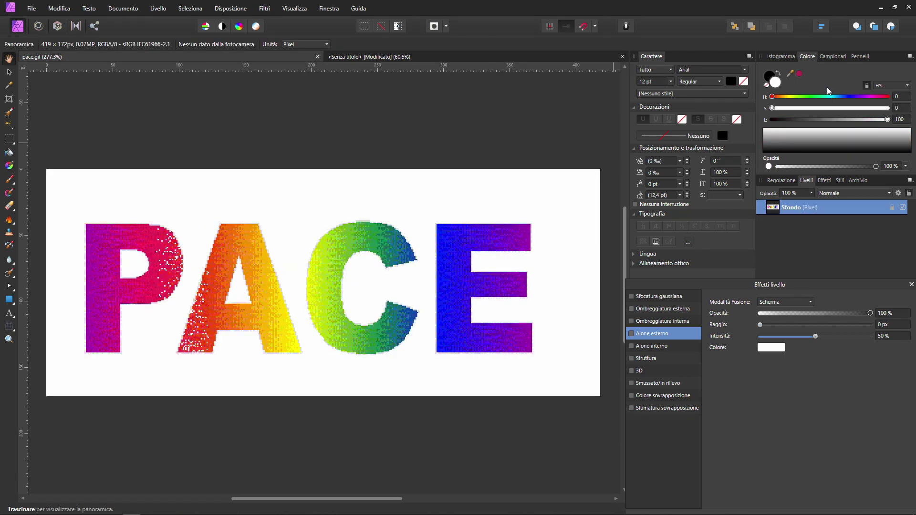
{"action": "left_click_drag", "start_coordinate": [790, 73], "coordinate": [284, 313]}
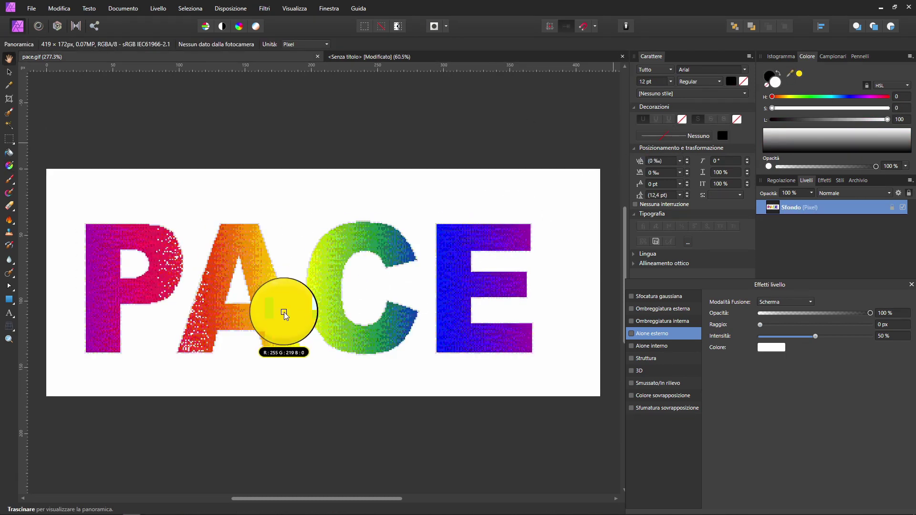
{"action": "left_click", "coordinate": [411, 59]}
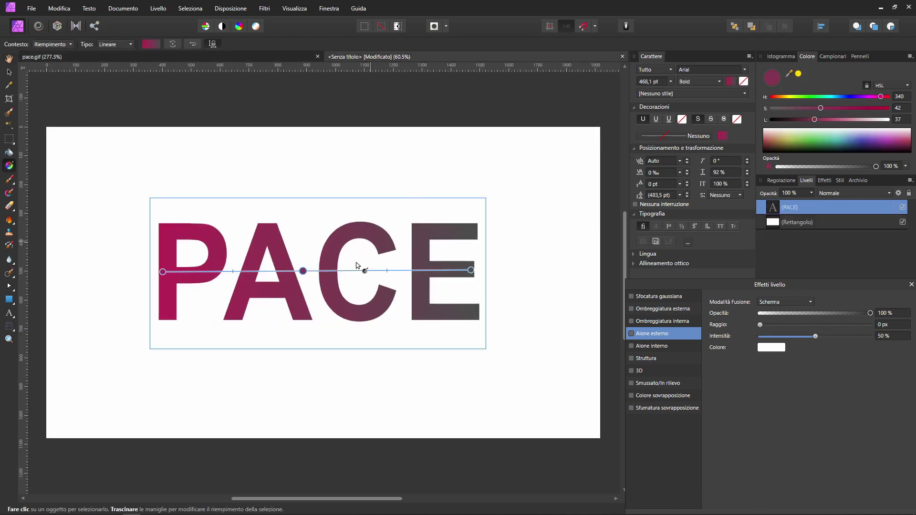
{"action": "left_click", "coordinate": [801, 76]}
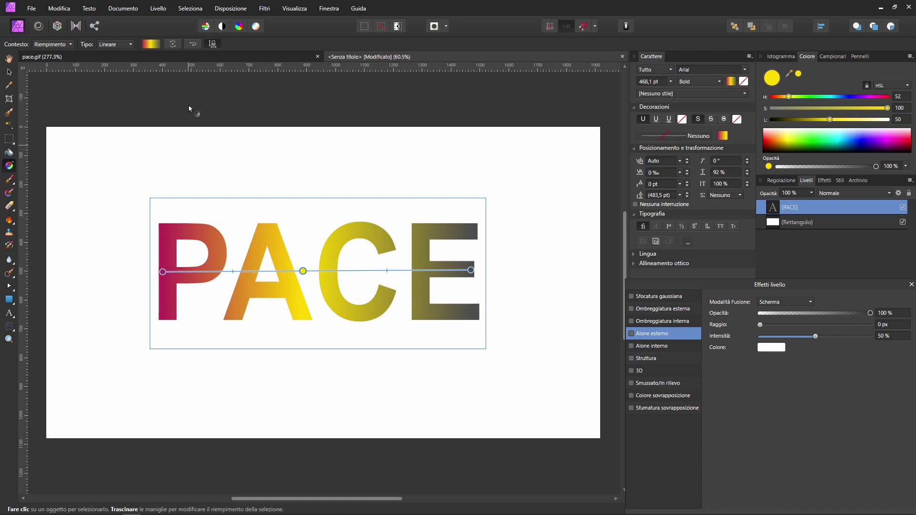
{"action": "left_click", "coordinate": [194, 56]}
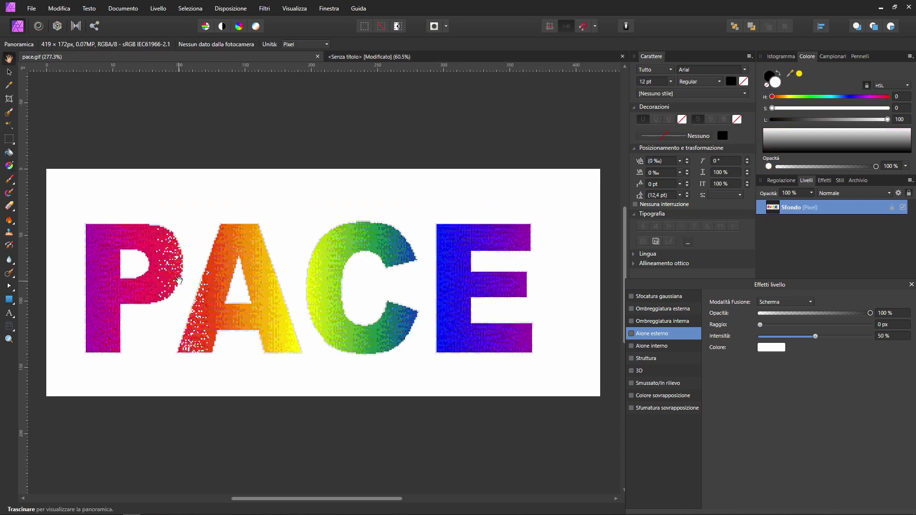
Add a gradient stop between P and A coloured with red sampled from pace.gif
{"action": "left_click", "coordinate": [400, 59]}
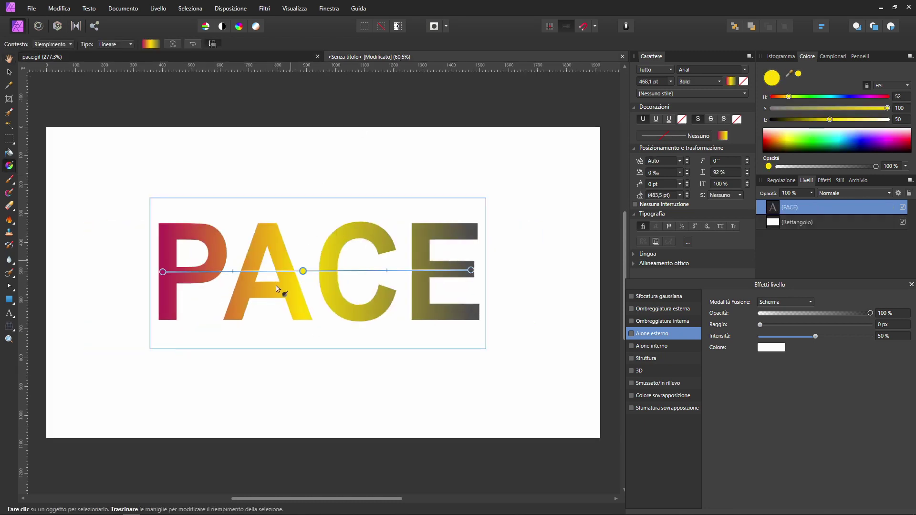
{"action": "left_click", "coordinate": [228, 271]}
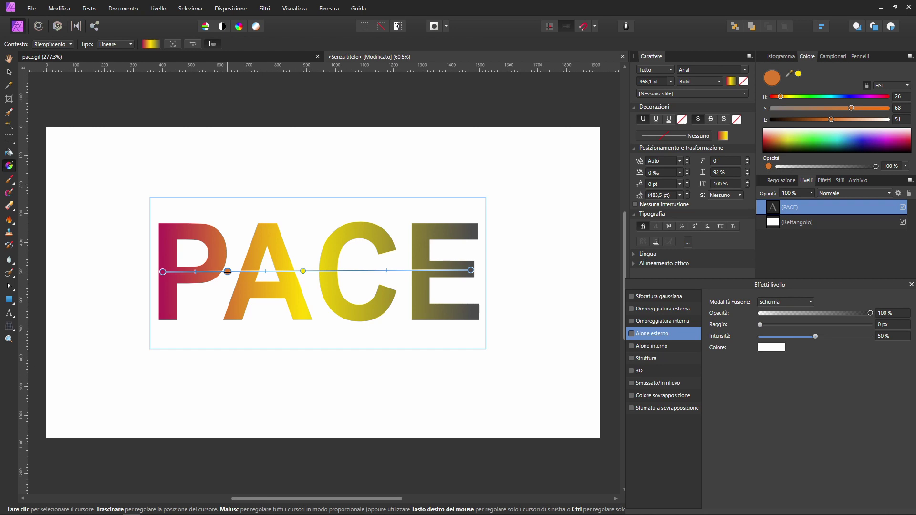
{"action": "left_click", "coordinate": [247, 57]}
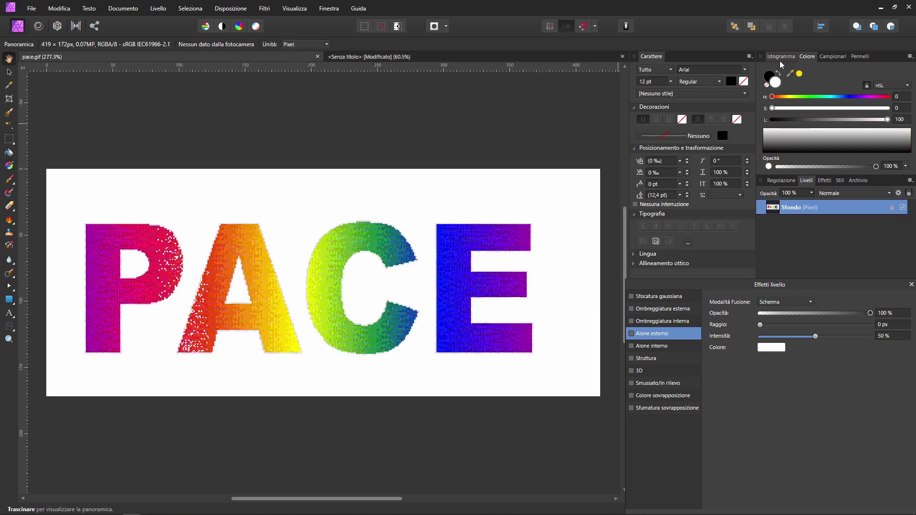
{"action": "mouse_move", "coordinate": [788, 77]}
{"action": "left_mouse_down"}
{"action": "mouse_move", "coordinate": [201, 361]}
{"action": "mouse_move", "coordinate": [210, 403]}
{"action": "mouse_move", "coordinate": [214, 272]}
{"action": "left_mouse_up"}
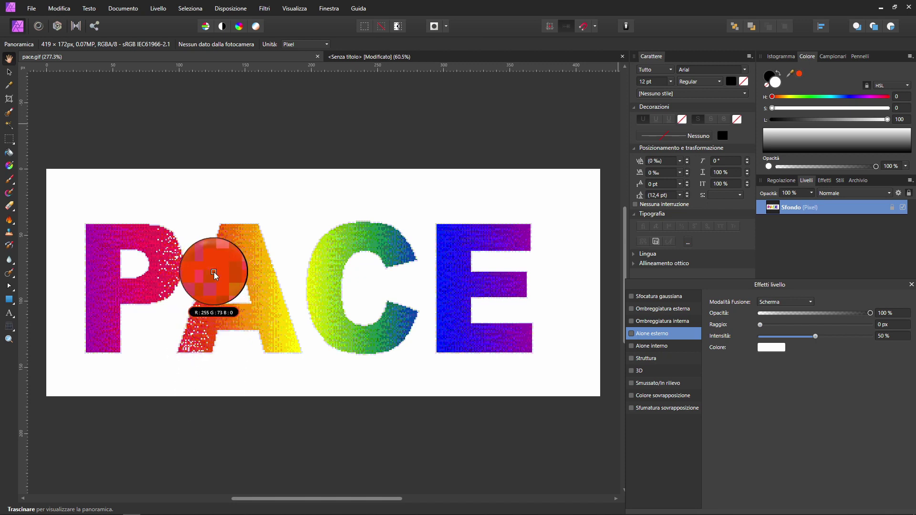
{"action": "left_click_drag", "start_coordinate": [214, 272], "coordinate": [213, 275]}
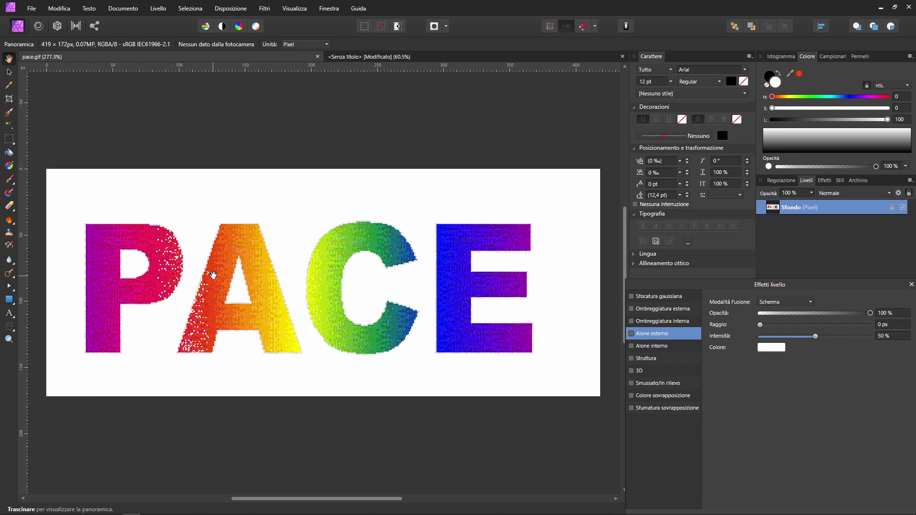
{"action": "left_click", "coordinate": [388, 56]}
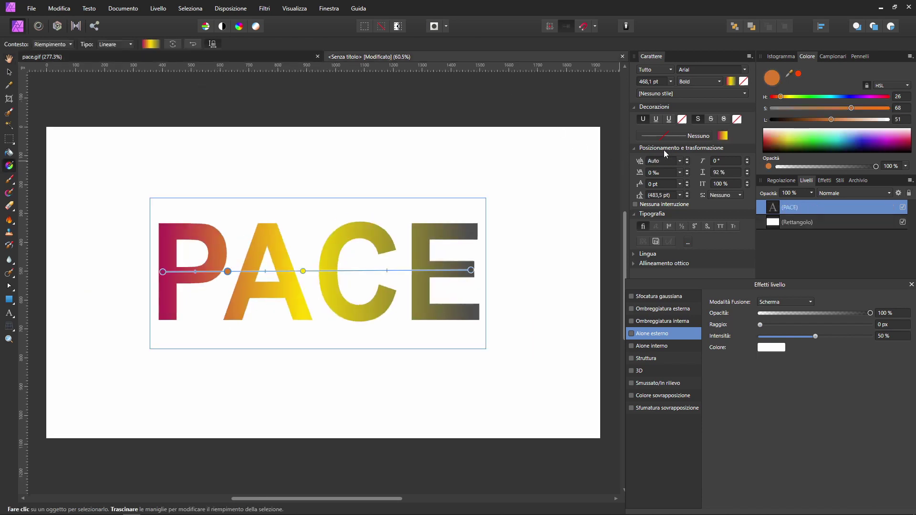
{"action": "left_click", "coordinate": [799, 74]}
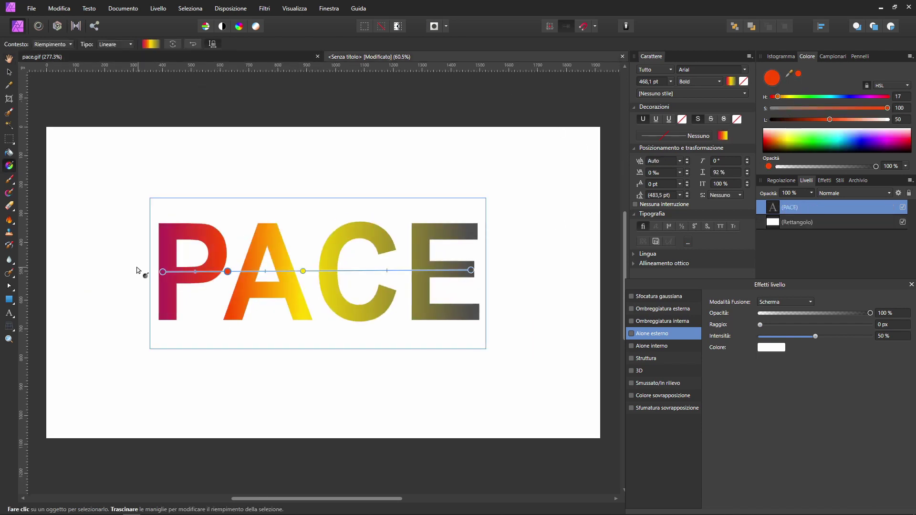
Shift the gradient's starting stop hue to purple (hue 300)
{"action": "left_click", "coordinate": [179, 56]}
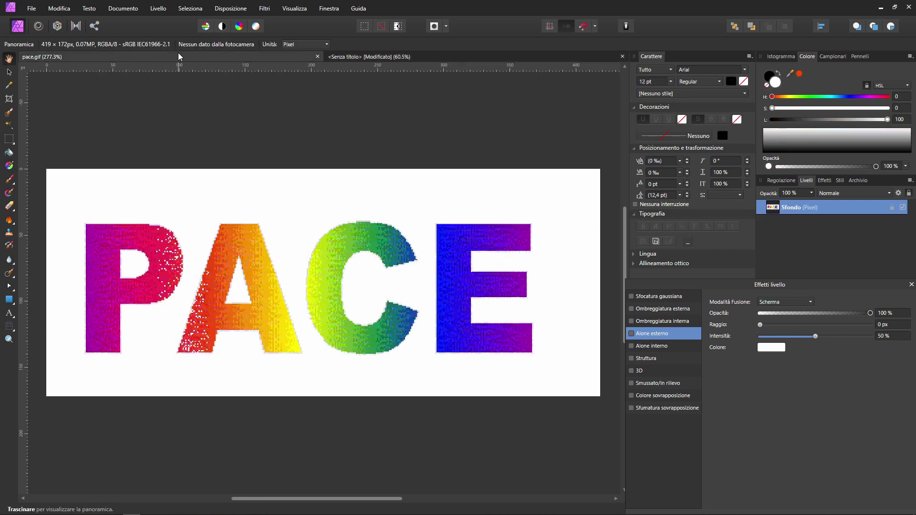
{"action": "left_click", "coordinate": [363, 56]}
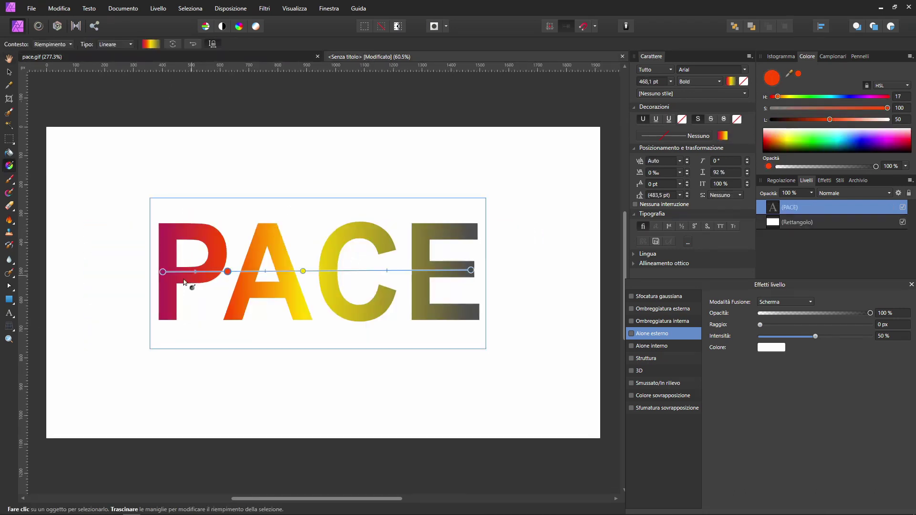
{"action": "left_click", "coordinate": [163, 272]}
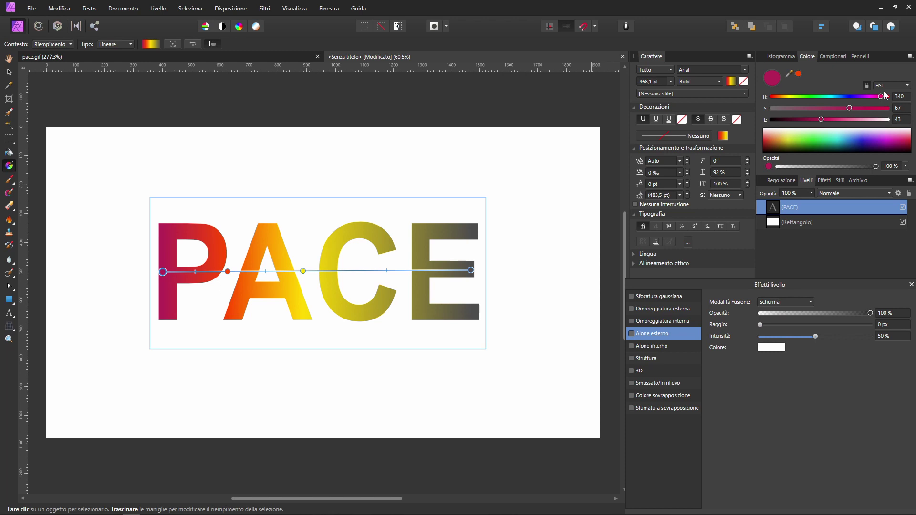
{"action": "left_click_drag", "start_coordinate": [882, 98], "coordinate": [870, 97]}
{"action": "left_click", "coordinate": [195, 61]}
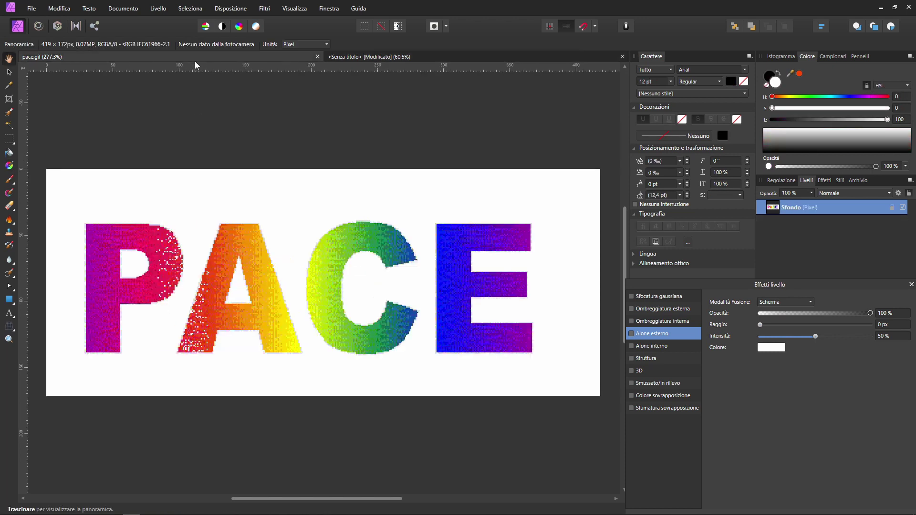
{"action": "left_click", "coordinate": [409, 59]}
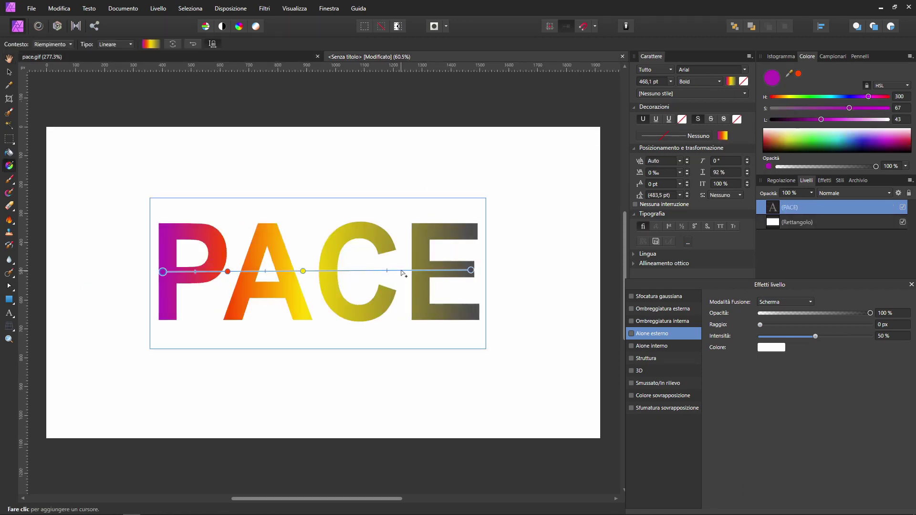
{"action": "left_click", "coordinate": [205, 59]}
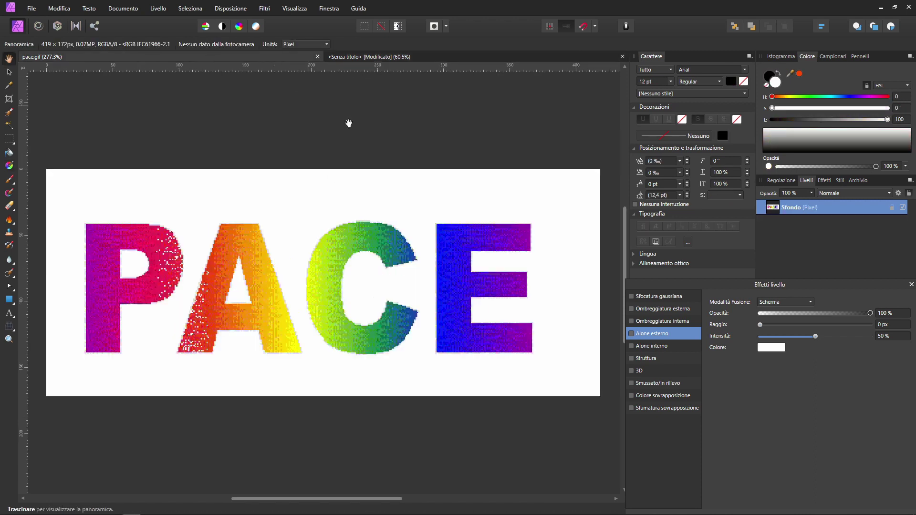
Colour the stop near the E with blue sampled from the reference E
{"action": "left_click_drag", "start_coordinate": [791, 76], "coordinate": [448, 294]}
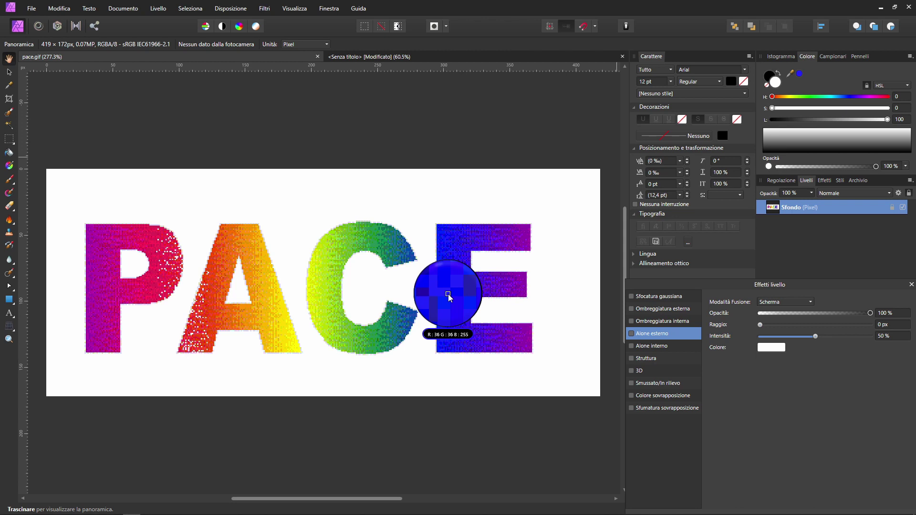
{"action": "left_click", "coordinate": [348, 56]}
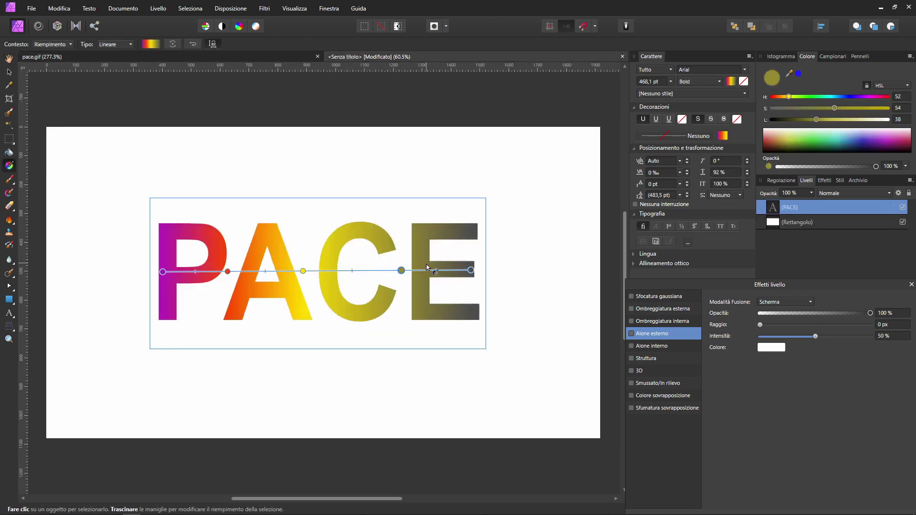
{"action": "left_click", "coordinate": [799, 74]}
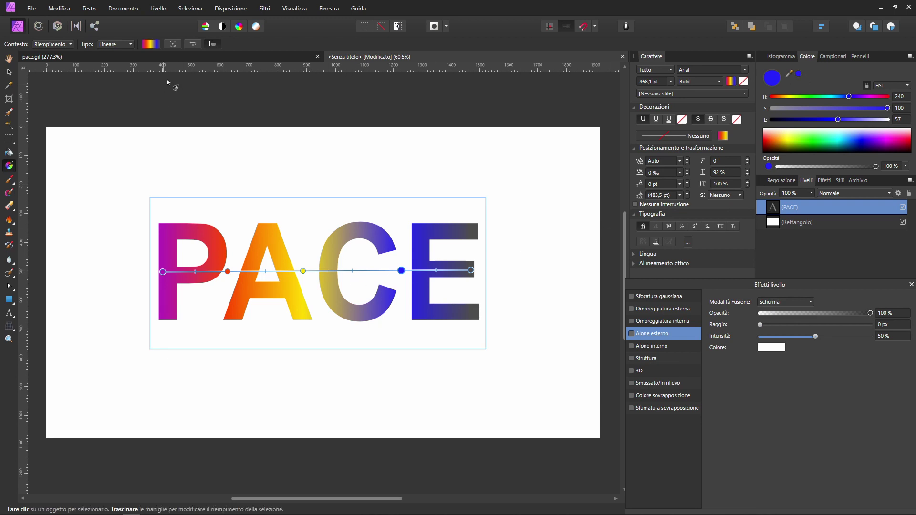
Sample the green from the C in the pace.gif reference
{"action": "left_click", "coordinate": [167, 59]}
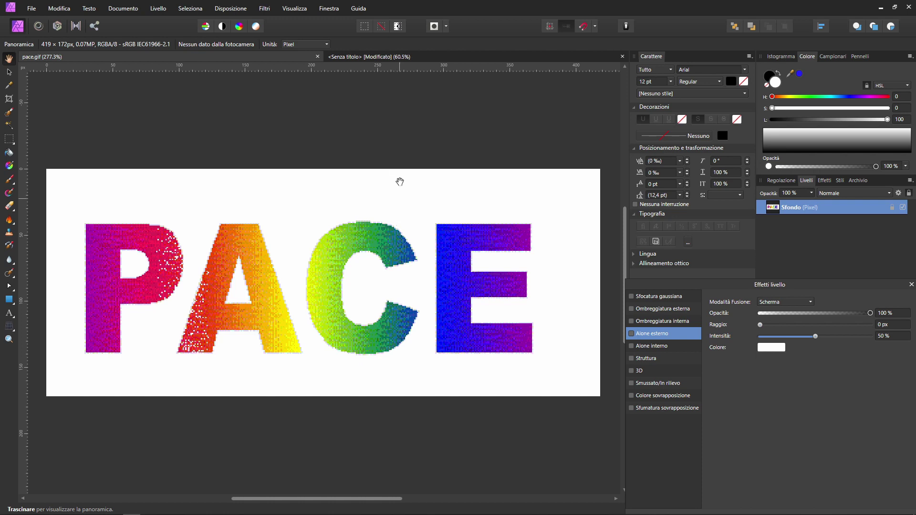
{"action": "left_click", "coordinate": [426, 62]}
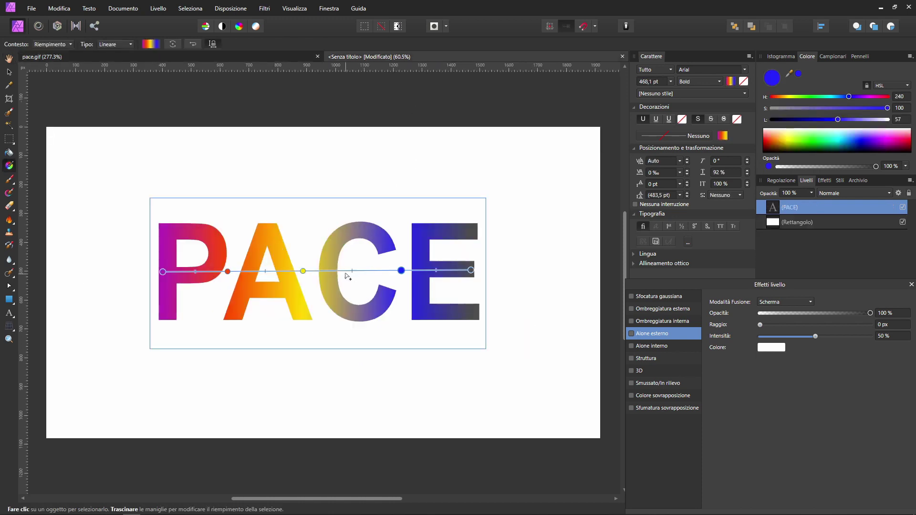
{"action": "left_click", "coordinate": [237, 59]}
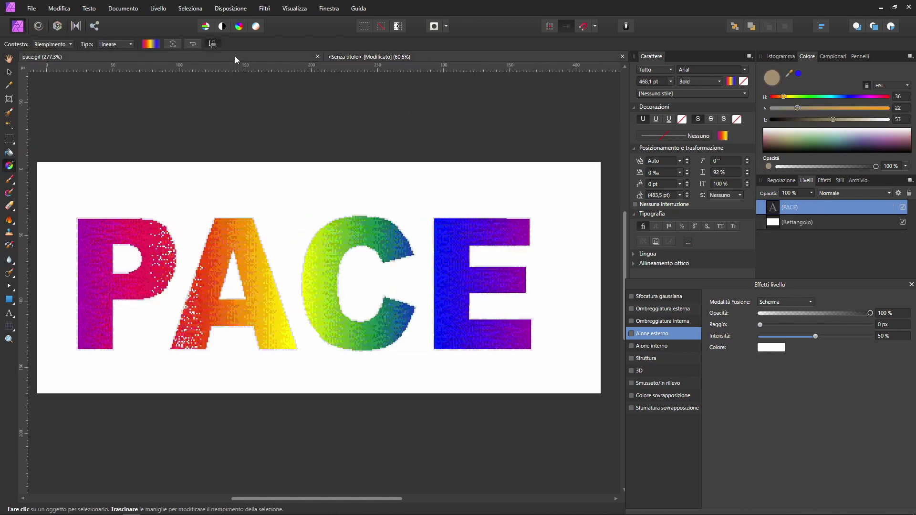
{"action": "left_click_drag", "start_coordinate": [792, 73], "coordinate": [338, 280]}
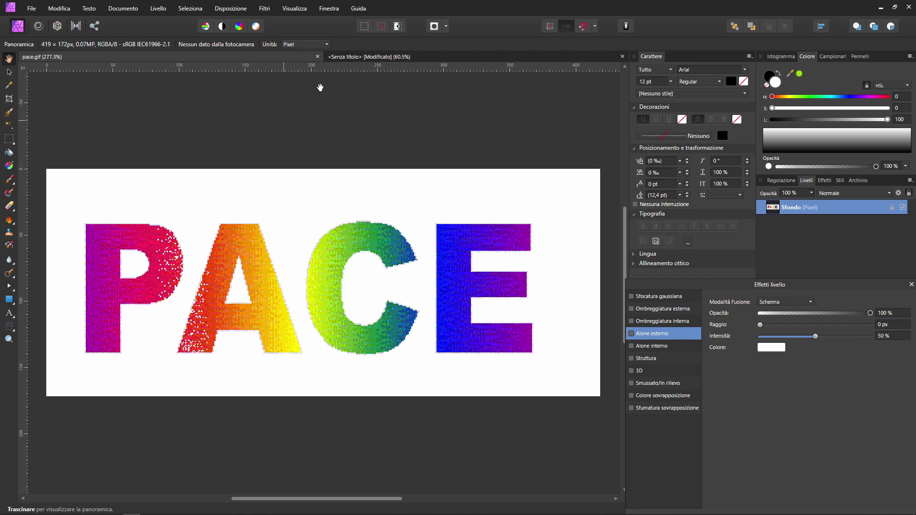
Apply the sampled green to the C stop and purple sampled from the E to the end stop
{"action": "left_click", "coordinate": [422, 56]}
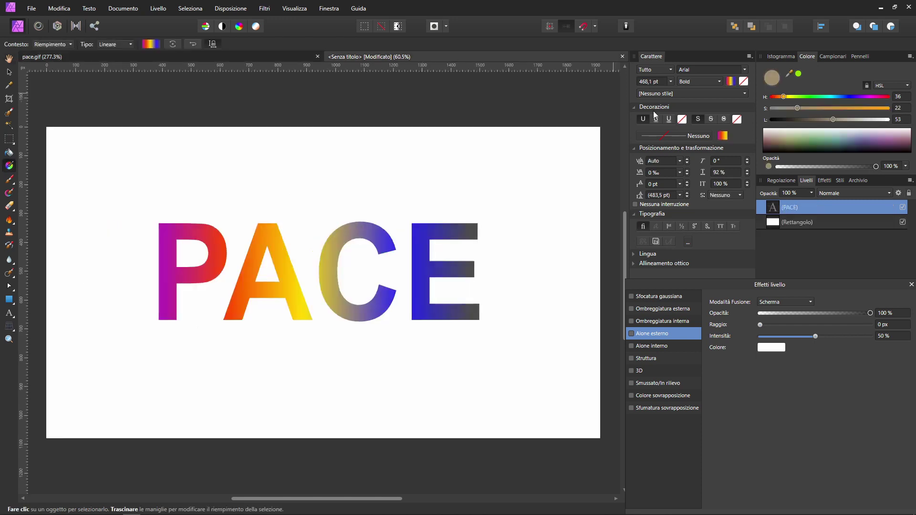
{"action": "left_click", "coordinate": [798, 74]}
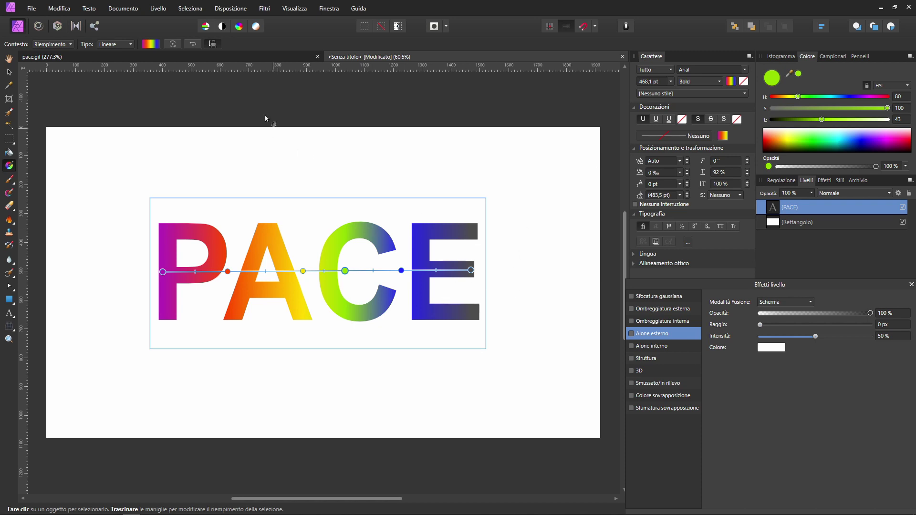
{"action": "left_click", "coordinate": [222, 58]}
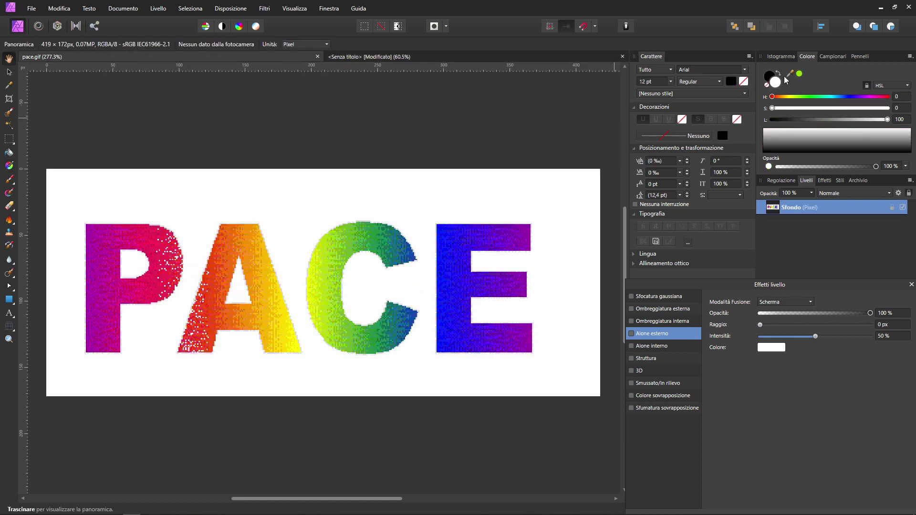
{"action": "left_click_drag", "start_coordinate": [790, 73], "coordinate": [525, 286]}
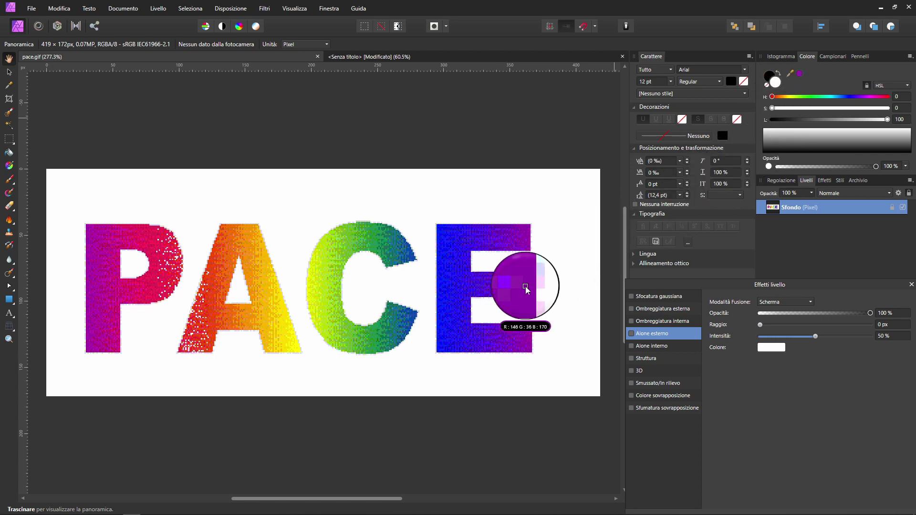
{"action": "left_click", "coordinate": [388, 57]}
{"action": "left_click", "coordinate": [472, 270]}
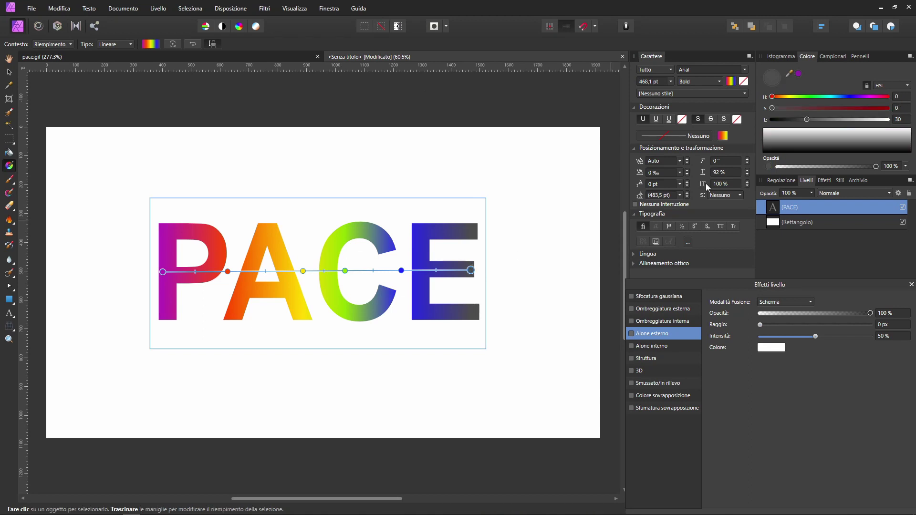
{"action": "left_click", "coordinate": [799, 74]}
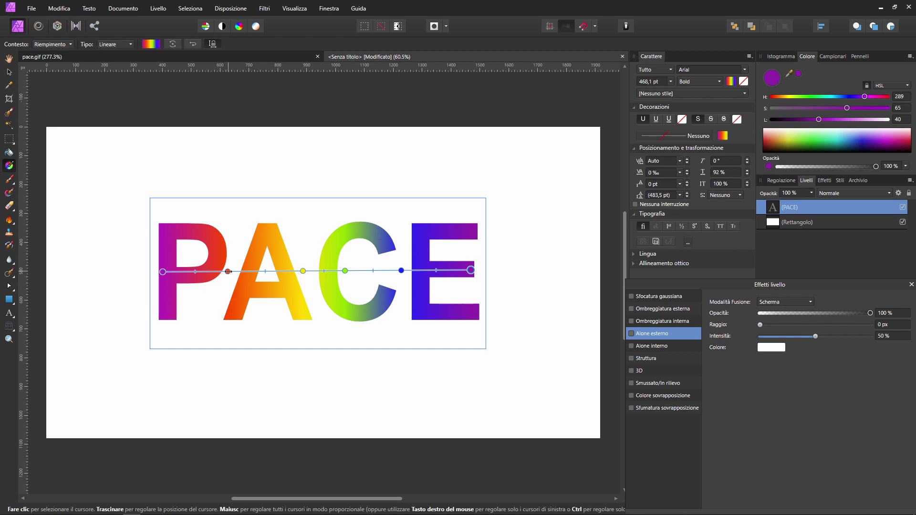
Shift the red, yellow, green and blue stops left onto P, A, C, E and trim the end
{"action": "mouse_move", "coordinate": [228, 271]}
{"action": "left_mouse_down"}
{"action": "mouse_move", "coordinate": [174, 271]}
{"action": "mouse_move", "coordinate": [196, 272]}
{"action": "left_mouse_up"}
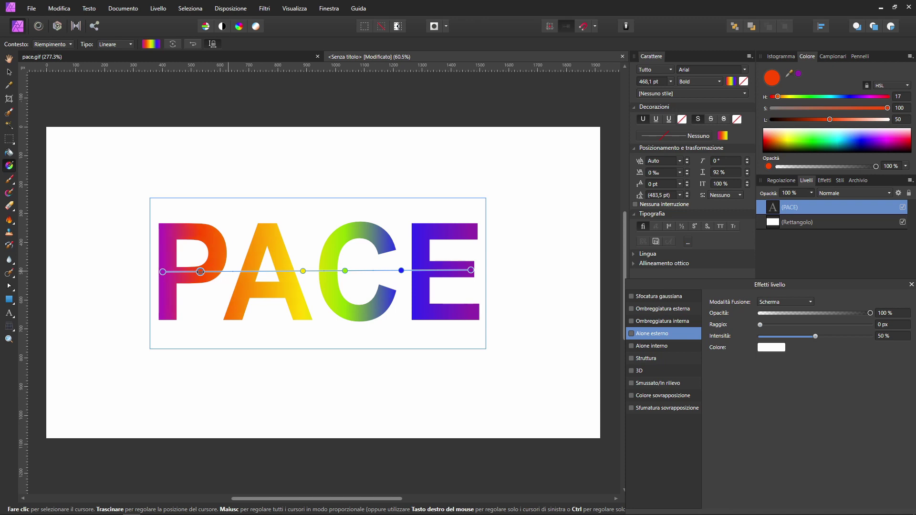
{"action": "left_click_drag", "start_coordinate": [303, 271], "coordinate": [273, 271]}
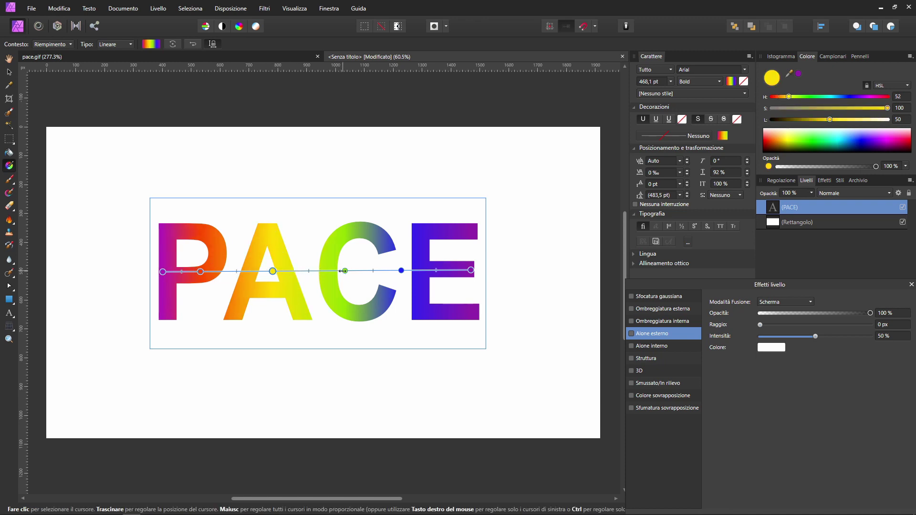
{"action": "left_click_drag", "start_coordinate": [344, 271], "coordinate": [324, 271]}
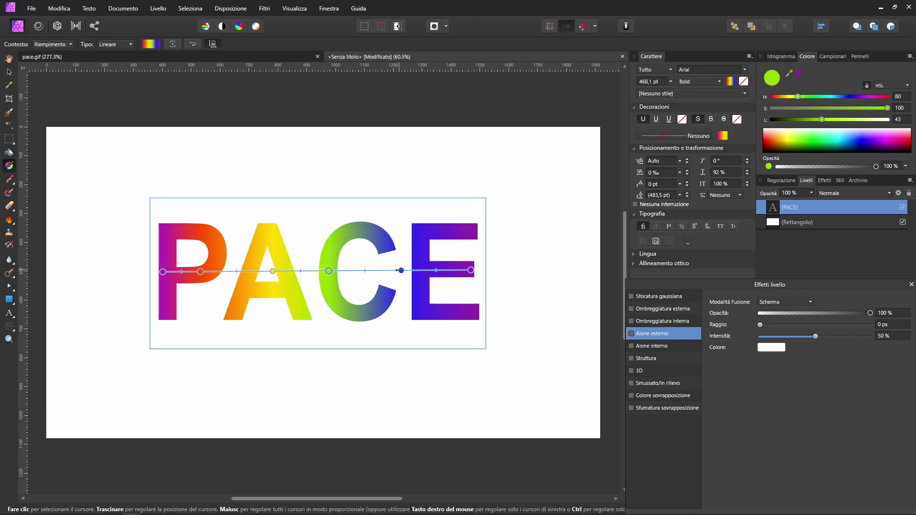
{"action": "left_click_drag", "start_coordinate": [401, 271], "coordinate": [387, 271]}
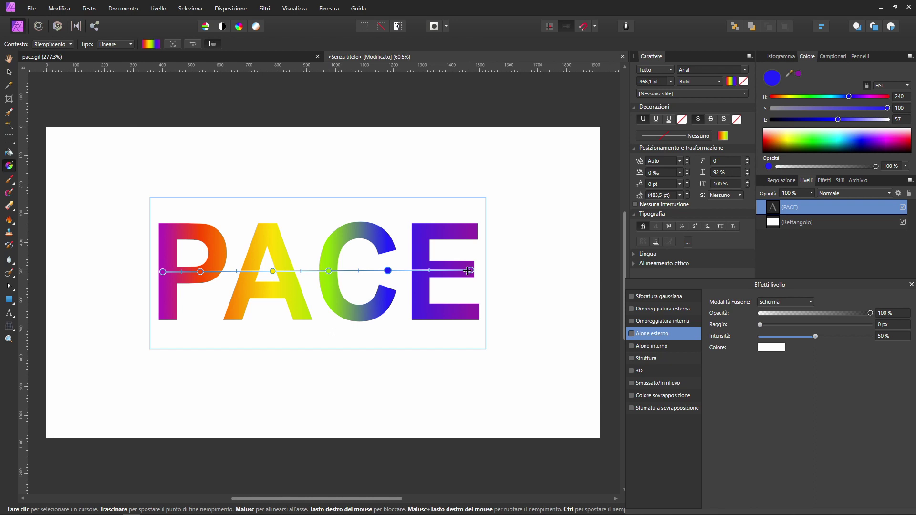
{"action": "left_click_drag", "start_coordinate": [467, 271], "coordinate": [465, 271]}
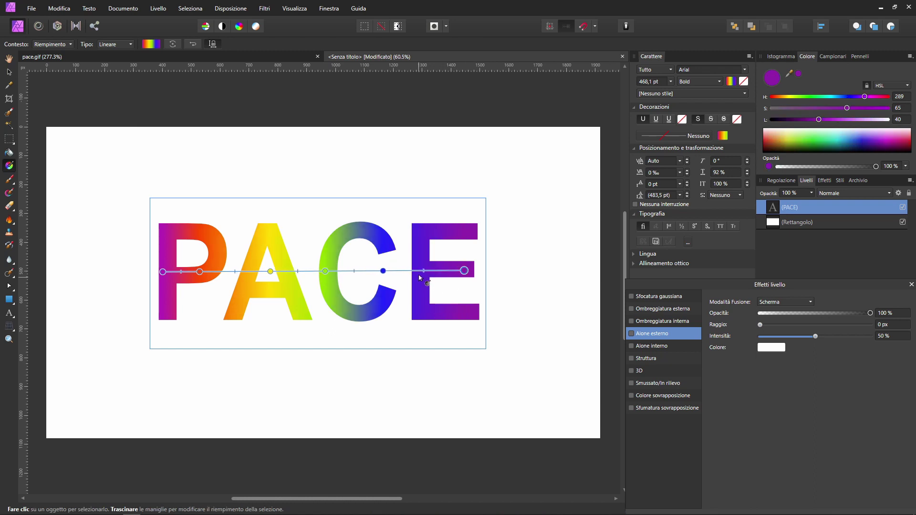
Spread blue across most of the E and green across most of the C
{"action": "left_click", "coordinate": [383, 271]}
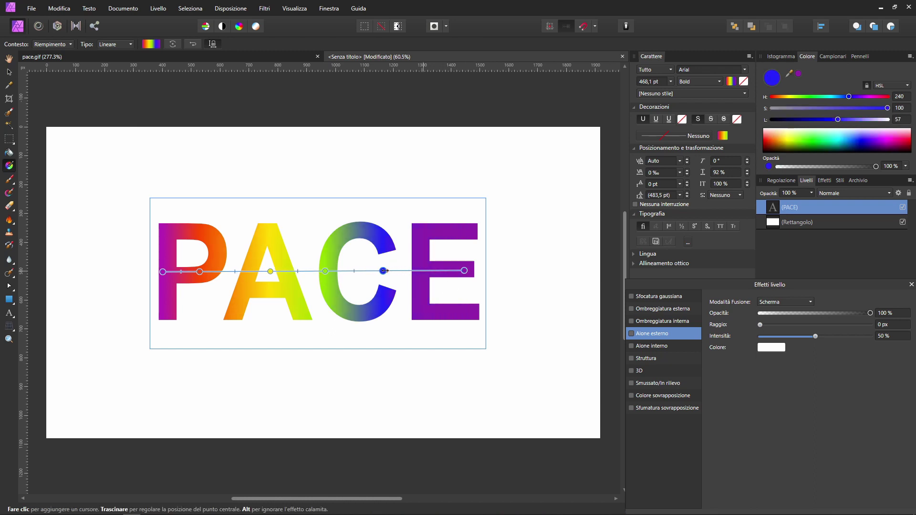
{"action": "left_click_drag", "start_coordinate": [415, 270], "coordinate": [459, 271]}
{"action": "mouse_move", "coordinate": [354, 271]}
{"action": "left_mouse_down"}
{"action": "mouse_move", "coordinate": [377, 271]}
{"action": "mouse_move", "coordinate": [330, 271]}
{"action": "left_mouse_up"}
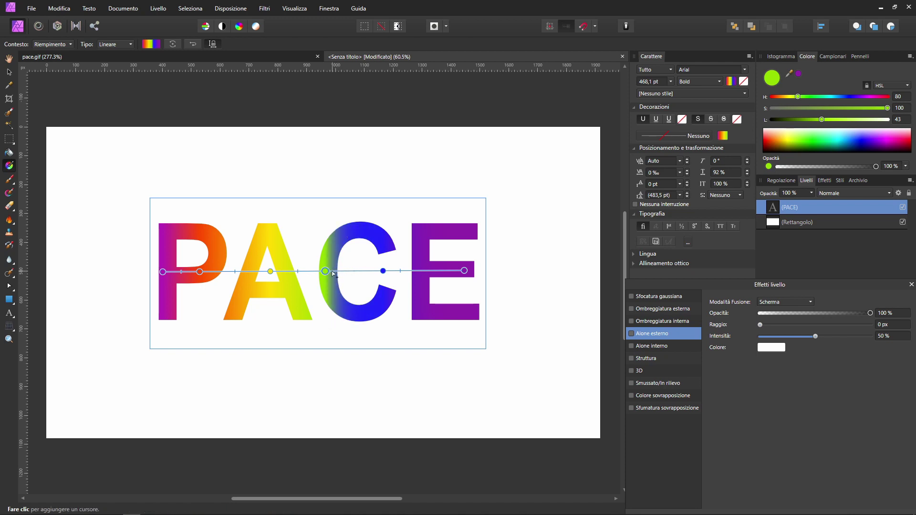
{"action": "left_click_drag", "start_coordinate": [336, 271], "coordinate": [354, 270]}
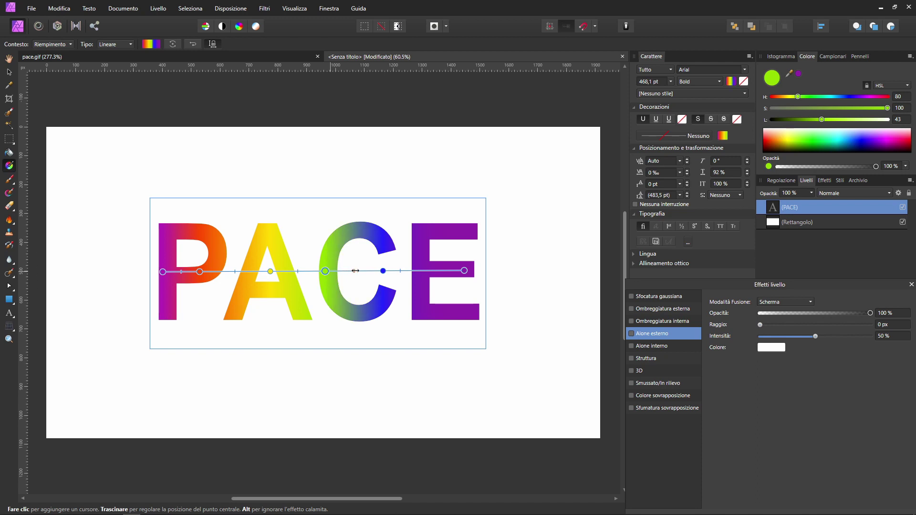
Adjust the A–C and P–A blend points and add a blue stop at the E's left edge
{"action": "left_click", "coordinate": [270, 271]}
{"action": "left_click_drag", "start_coordinate": [298, 272], "coordinate": [302, 272]}
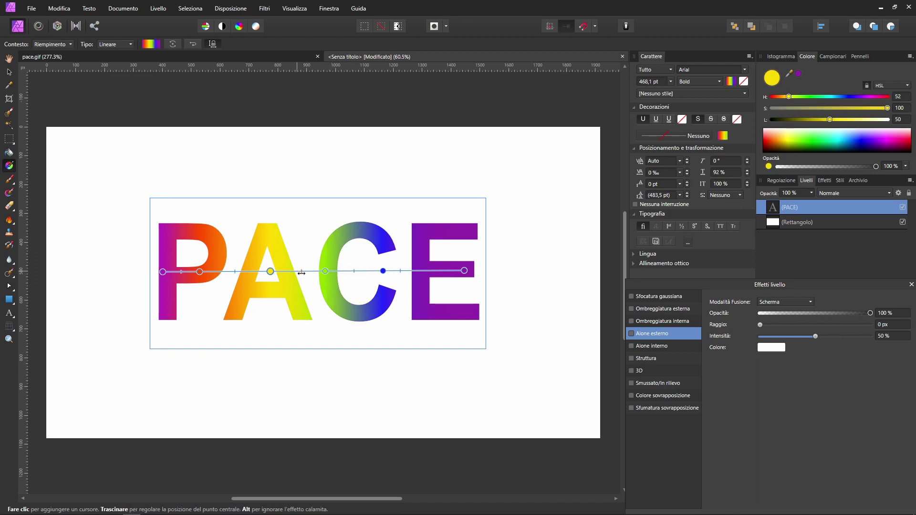
{"action": "left_click", "coordinate": [199, 272]}
{"action": "left_click_drag", "start_coordinate": [234, 271], "coordinate": [211, 271]}
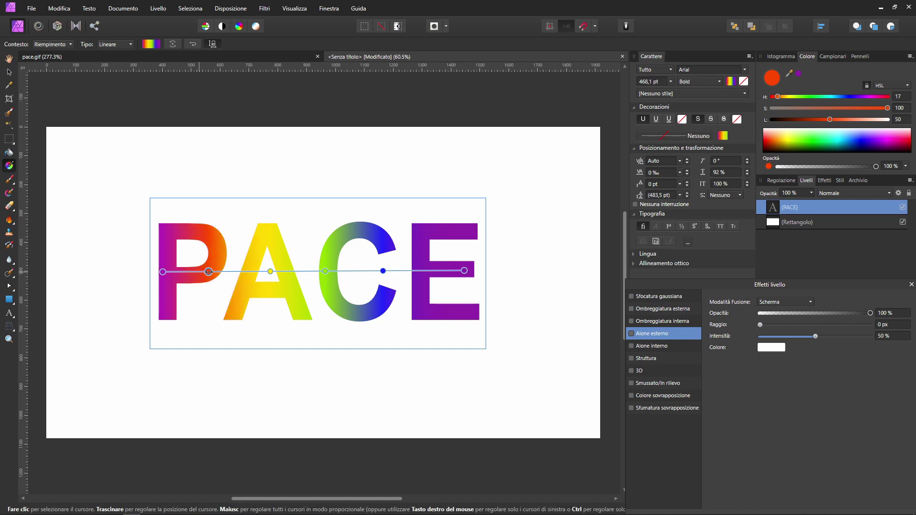
{"action": "left_click", "coordinate": [162, 271]}
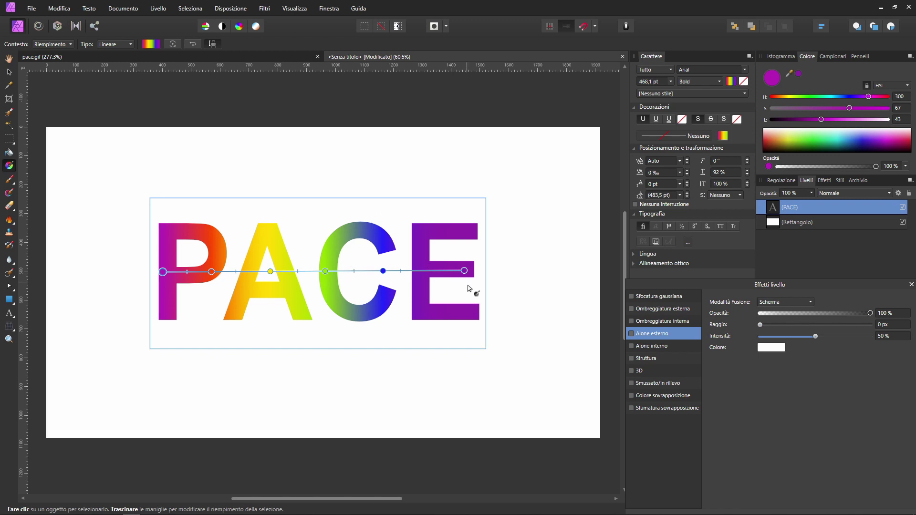
{"action": "left_click", "coordinate": [424, 271]}
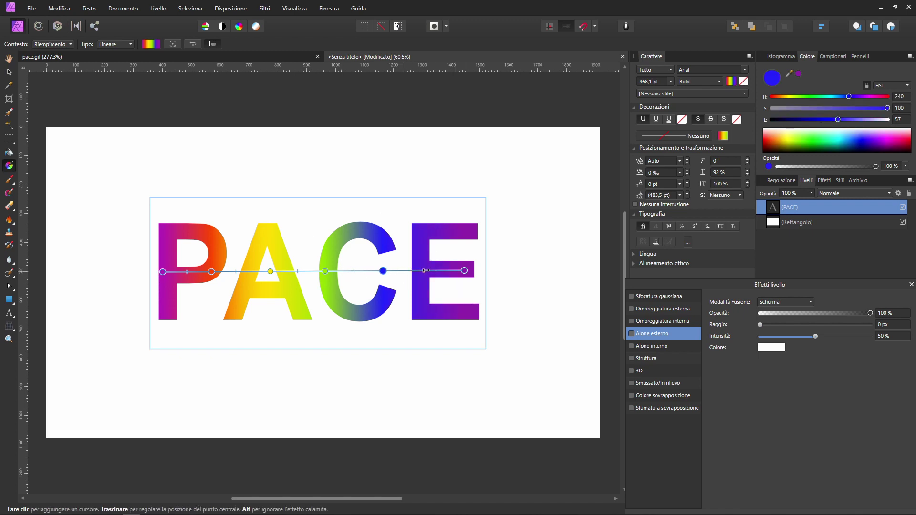
{"action": "left_click", "coordinate": [222, 58]}
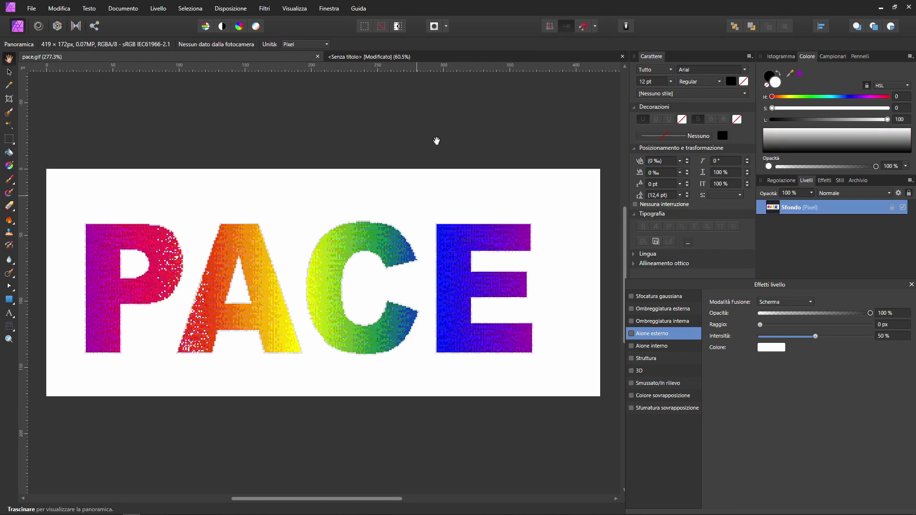
{"action": "left_click", "coordinate": [447, 57]}
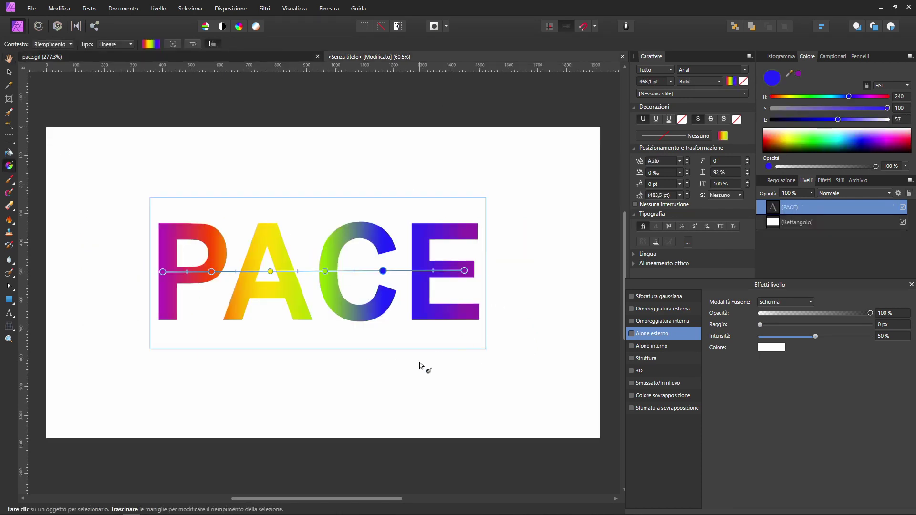
Fill the background rectangle with a diagonal white-to-grey linear gradient darkening toward the lower right
{"action": "left_click", "coordinate": [418, 406]}
{"action": "mouse_move", "coordinate": [366, 305]}
{"action": "left_mouse_down"}
{"action": "mouse_move", "coordinate": [379, 314]}
{"action": "mouse_move", "coordinate": [320, 265]}
{"action": "left_mouse_up"}
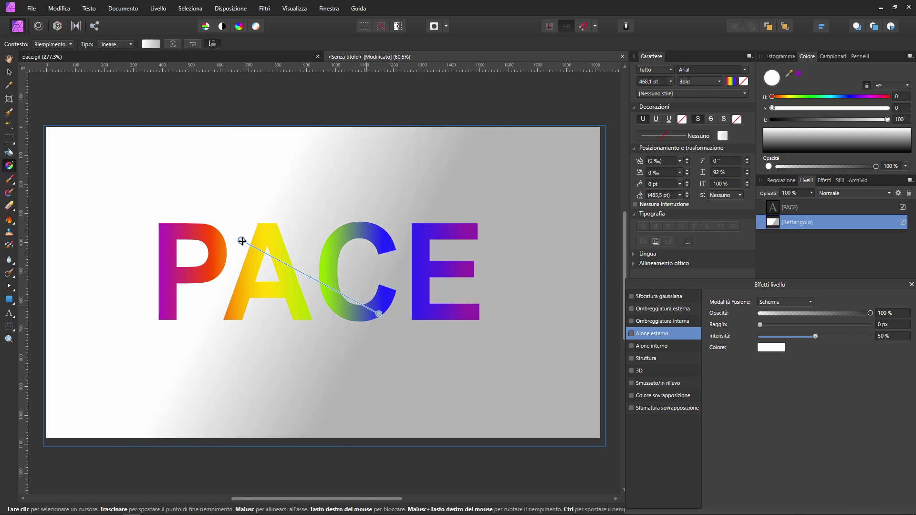
{"action": "left_click_drag", "start_coordinate": [379, 314], "coordinate": [405, 386]}
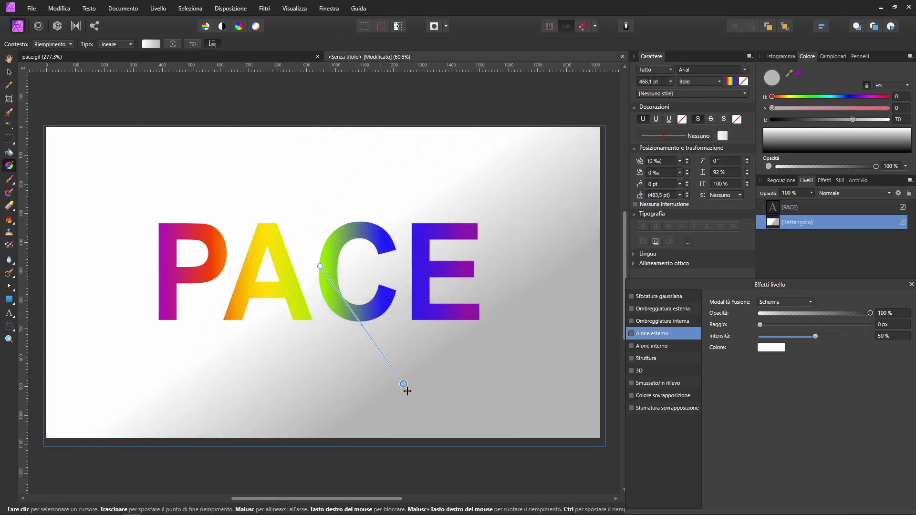
{"action": "scroll", "coordinate": [405, 387], "scroll_direction": "down", "scroll_amount": 1}
{"action": "key", "text": "v"}
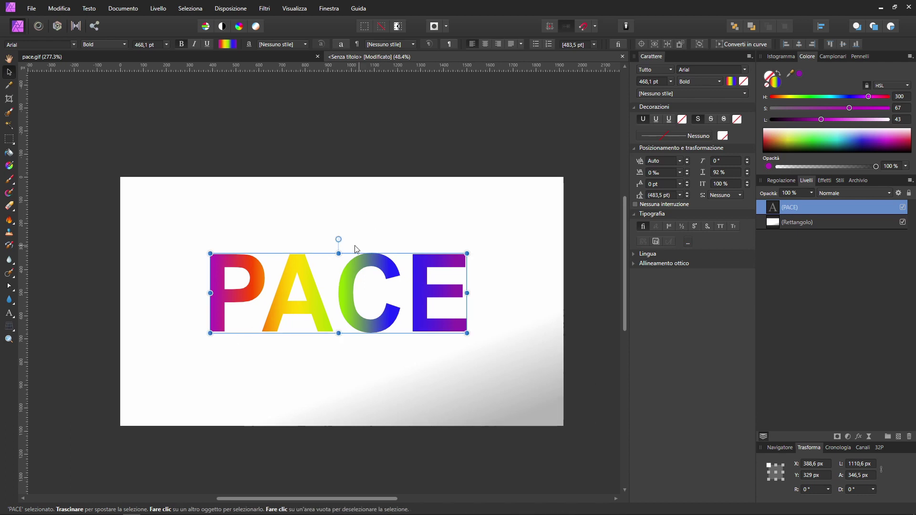
Move the PACE text about 45 px to the right
{"action": "left_click", "coordinate": [229, 173]}
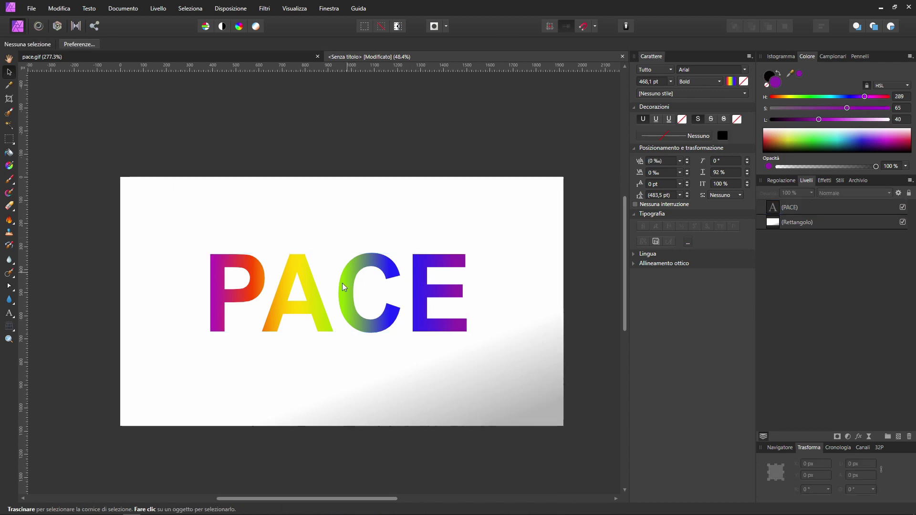
{"action": "left_click_drag", "start_coordinate": [281, 302], "coordinate": [340, 303]}
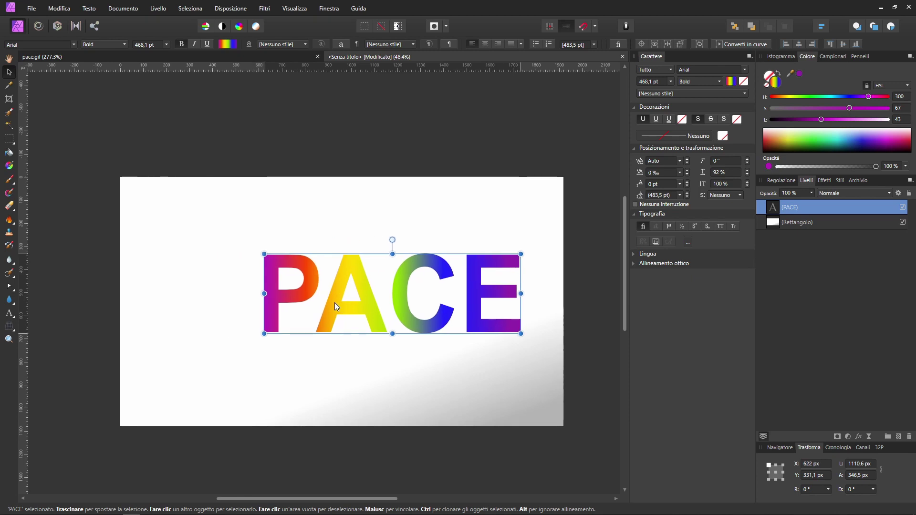
{"action": "left_click", "coordinate": [208, 182]}
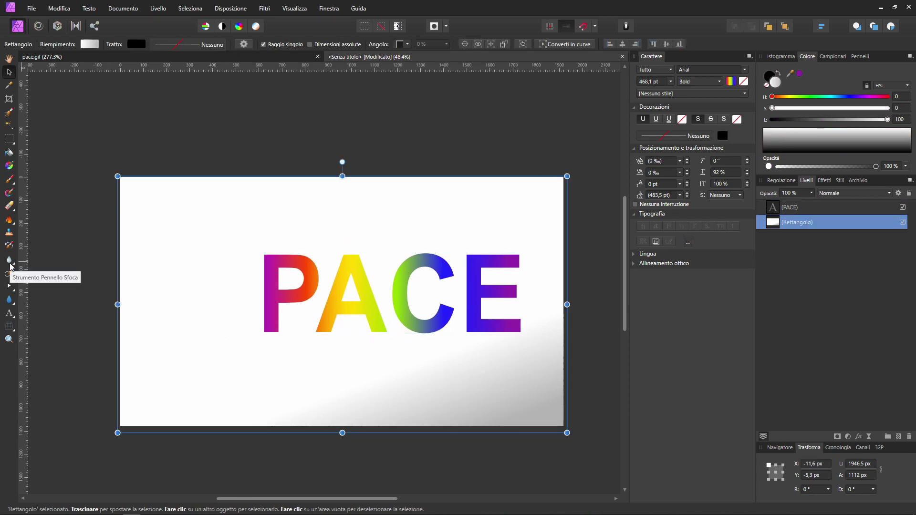
Draw a purple drop shape with the Goccia tool left of the PACE text
{"action": "left_click", "coordinate": [9, 259]}
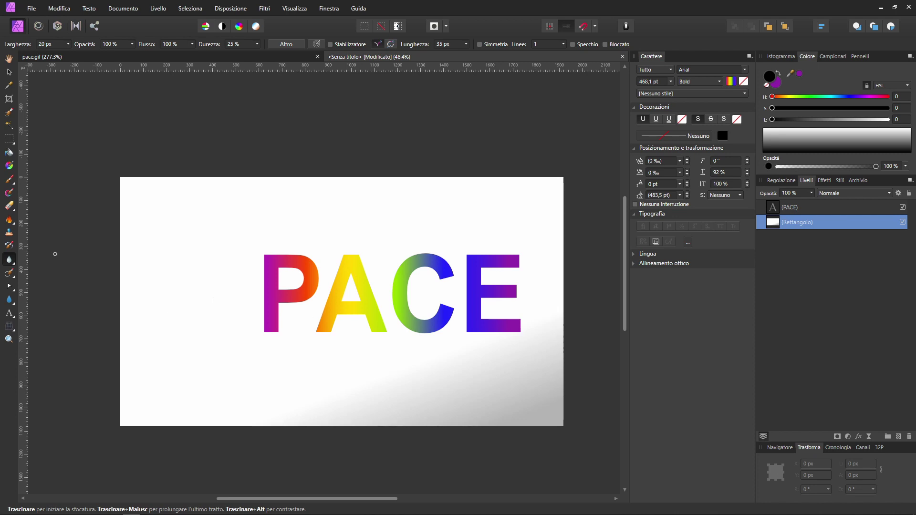
{"action": "left_click", "coordinate": [13, 264]}
{"action": "left_click", "coordinate": [75, 261]}
{"action": "left_click", "coordinate": [14, 300]}
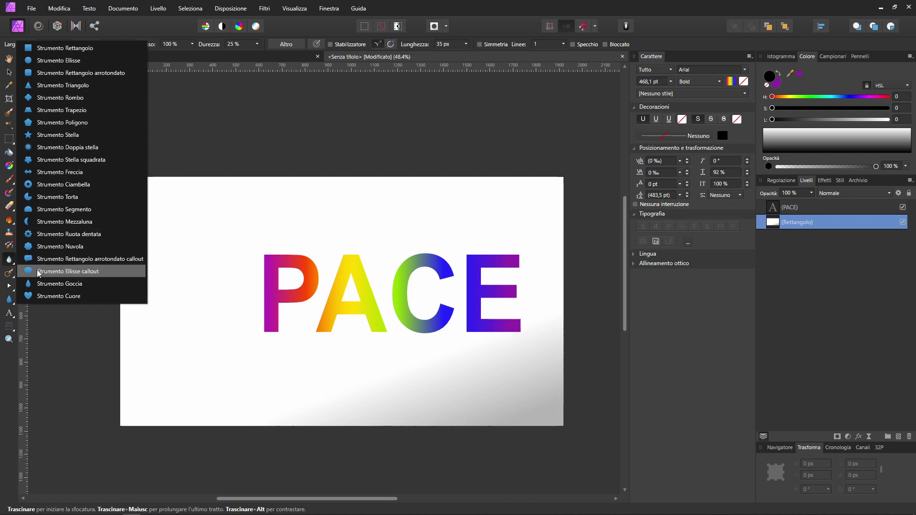
{"action": "left_click", "coordinate": [48, 284]}
{"action": "left_click_drag", "start_coordinate": [184, 289], "coordinate": [208, 339]}
Fill the drop with a vertical linear gradient, amber at the tip fading to yellow
{"action": "scroll", "coordinate": [241, 318], "scroll_direction": "up", "scroll_amount": 2}
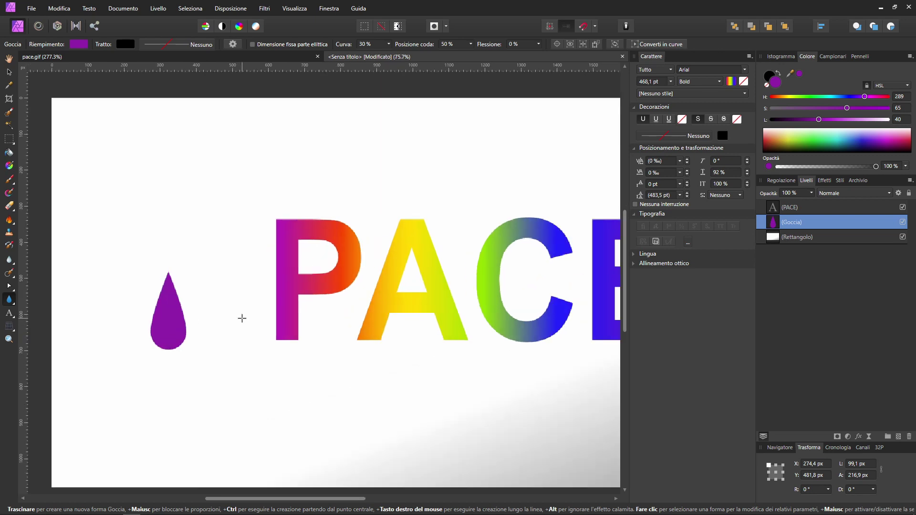
{"action": "left_click", "coordinate": [9, 165]}
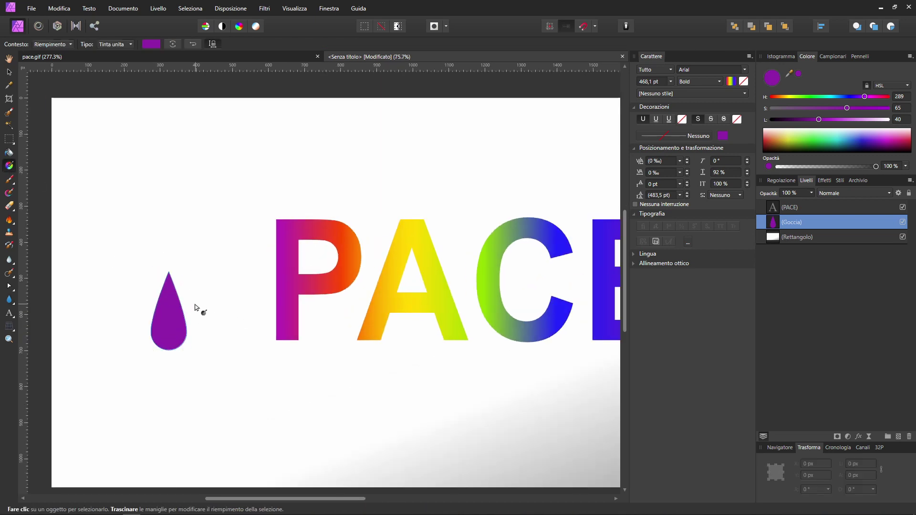
{"action": "left_click_drag", "start_coordinate": [167, 283], "coordinate": [168, 344]}
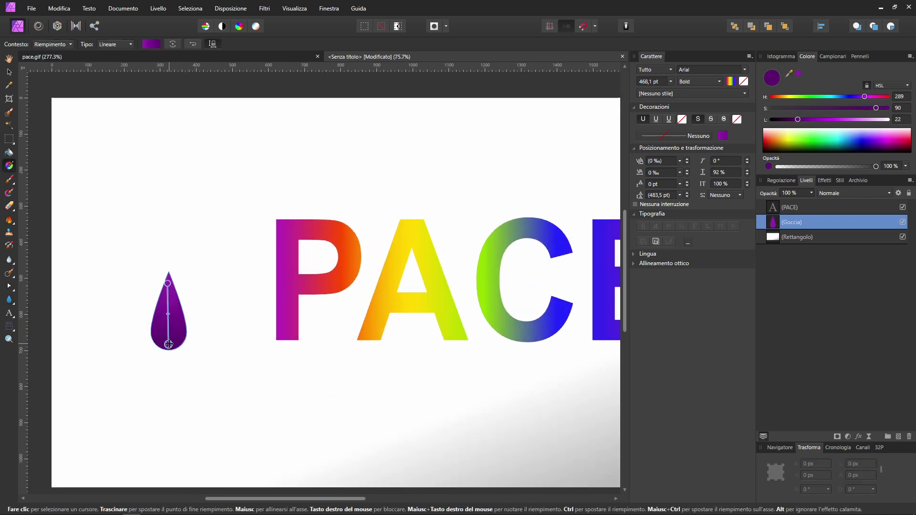
{"action": "left_click", "coordinate": [788, 140]}
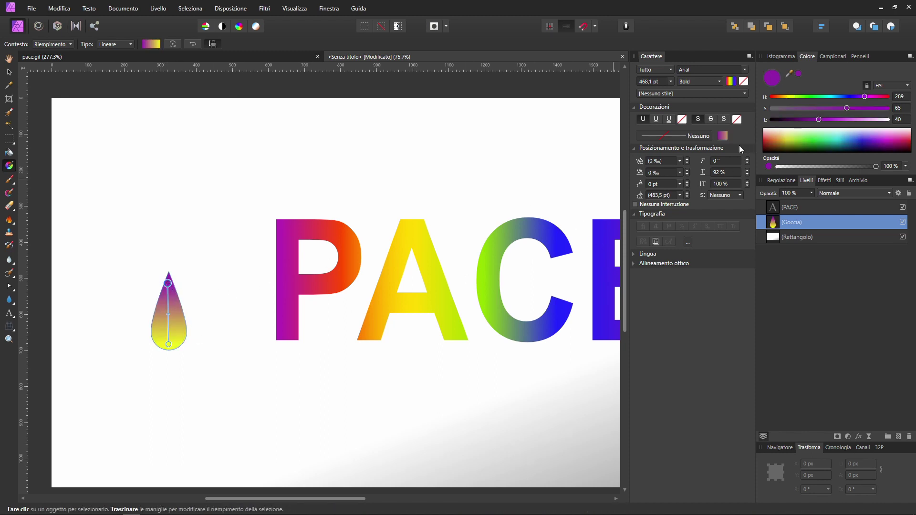
{"action": "left_click_drag", "start_coordinate": [798, 133], "coordinate": [774, 137]}
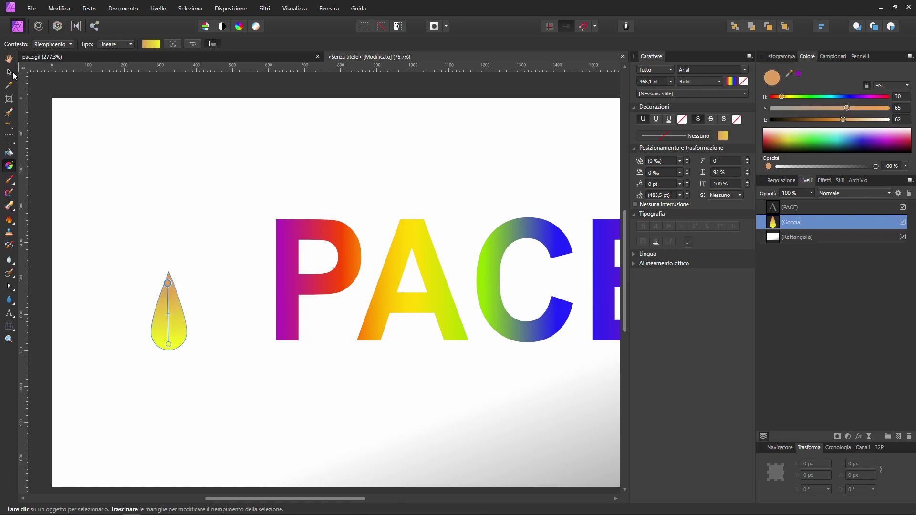
Move the drop's transform origin up to its tip as the rotation pivot
{"action": "key", "text": "v"}
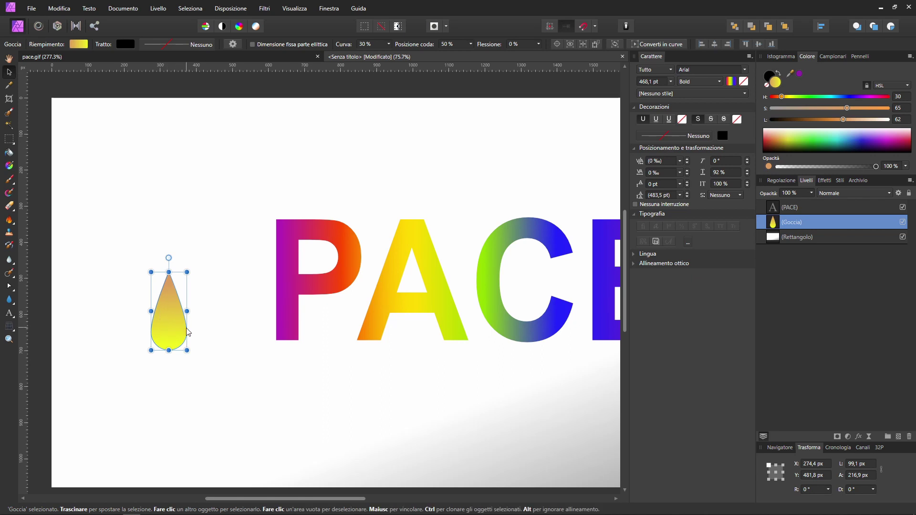
{"action": "left_click", "coordinate": [557, 44]}
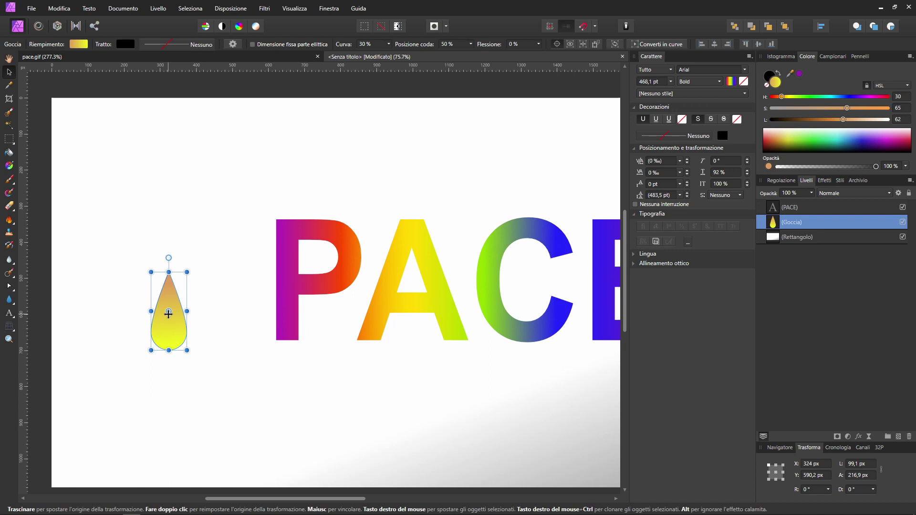
{"action": "left_click_drag", "start_coordinate": [168, 312], "coordinate": [168, 272]}
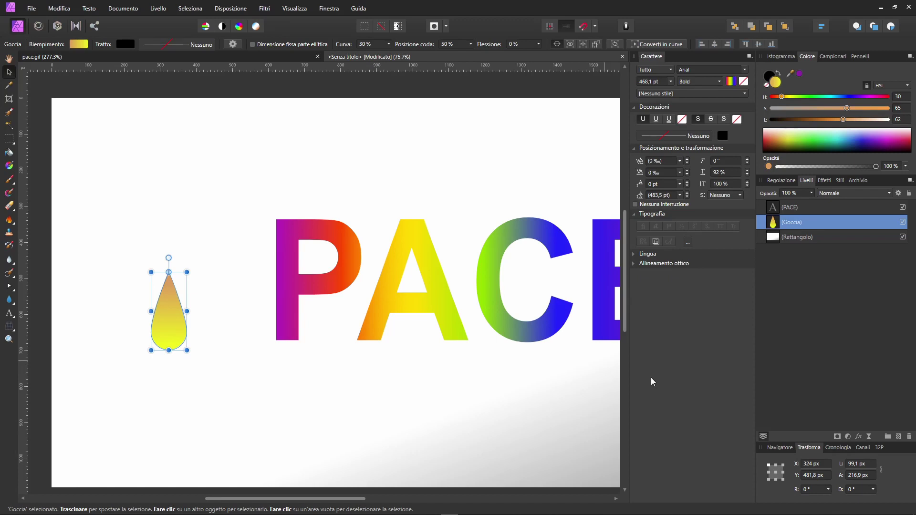
Duplicate the Goccia drop and rotate the copy by 360/12 (30°)
{"action": "right_click", "coordinate": [810, 223]}
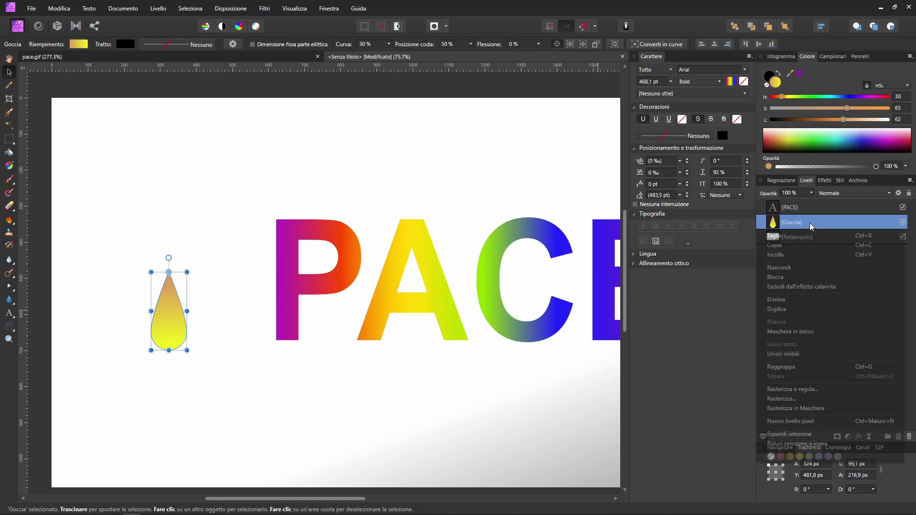
{"action": "left_click", "coordinate": [777, 311]}
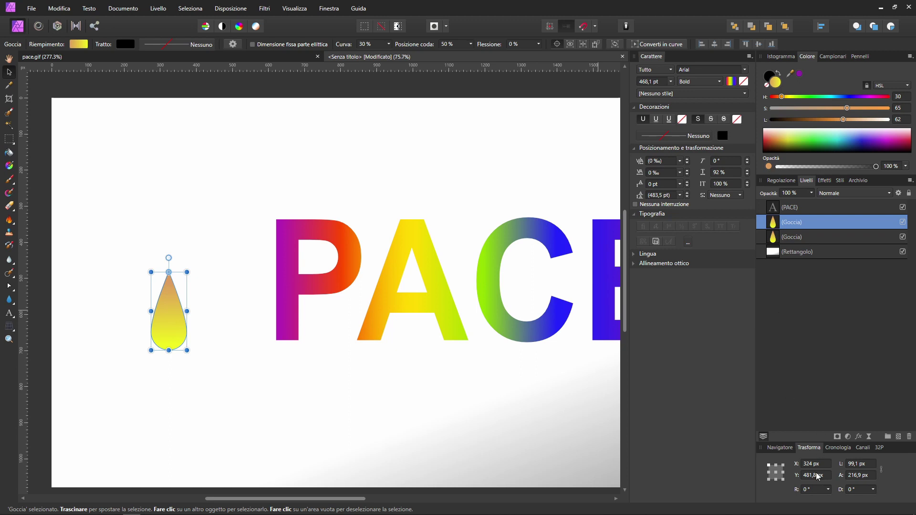
{"action": "left_click", "coordinate": [816, 489]}
{"action": "type", "text": "360"}
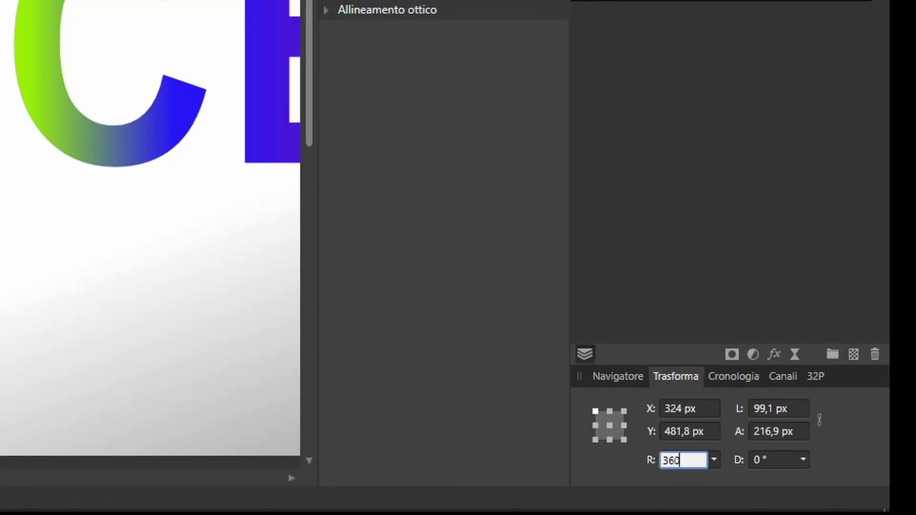
{"action": "type", "text": "/"}
{"action": "type", "text": "12"}
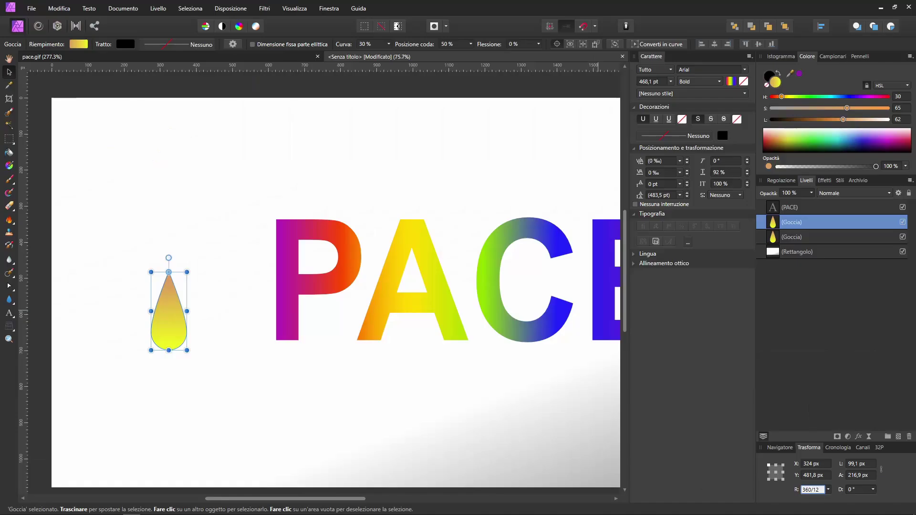
{"action": "key", "text": "Return"}
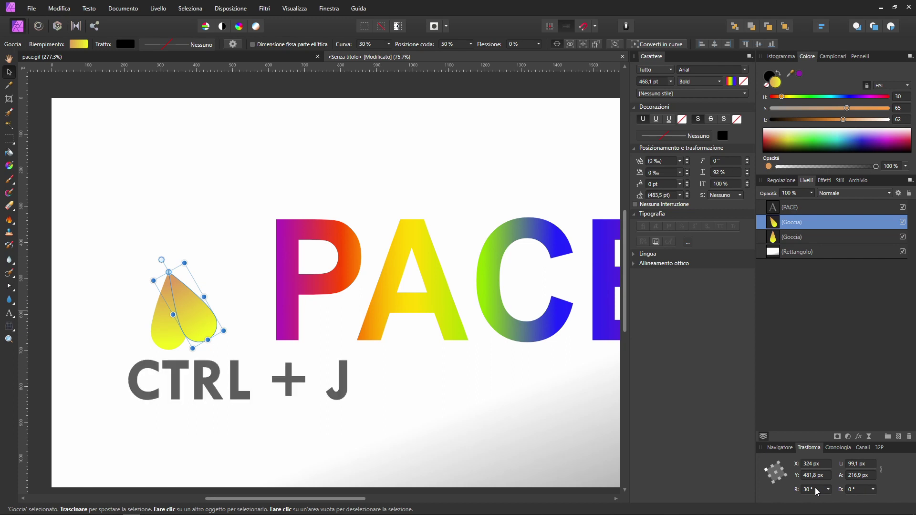
Repeat the duplicate-and-rotate with Ctrl+J to fan more 30° copies around the tip
{"action": "key", "text": "ctrl+j"}
{"action": "key", "text": "ctrl+j"}
{"action": "key", "text": "ctrl+j"}
{"action": "key", "text": "ctrl+j"}
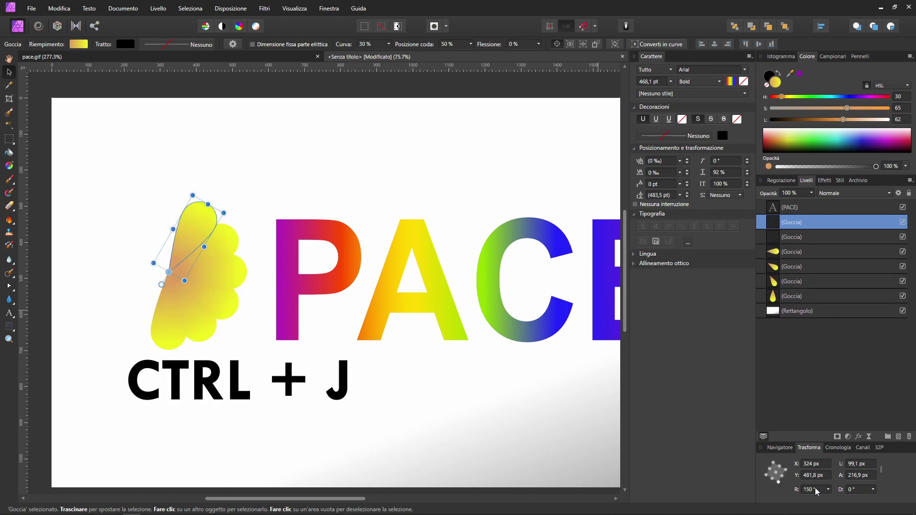
{"action": "key", "text": "ctrl+j"}
{"action": "key", "text": "ctrl+j"}
{"action": "key", "text": "ctrl+j"}
{"action": "key", "text": "ctrl+j"}
{"action": "key", "text": "ctrl+j"}
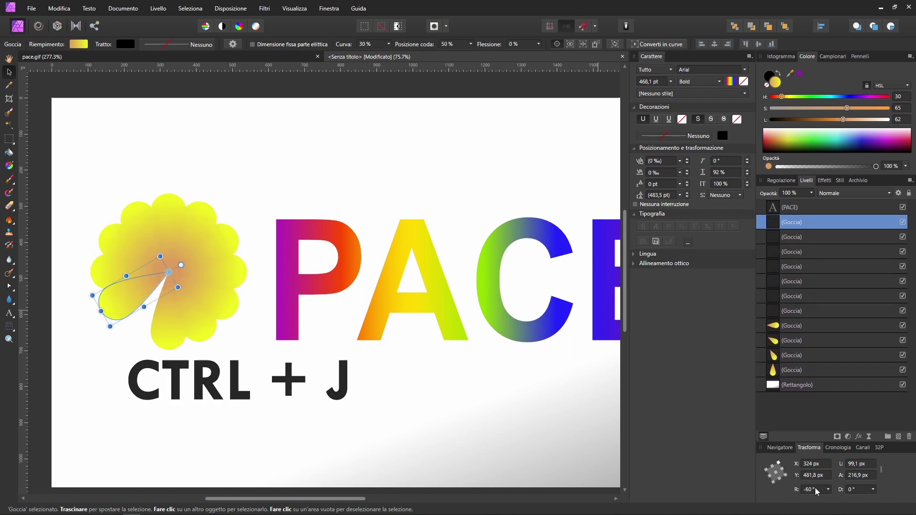
{"action": "key", "text": "ctrl+j"}
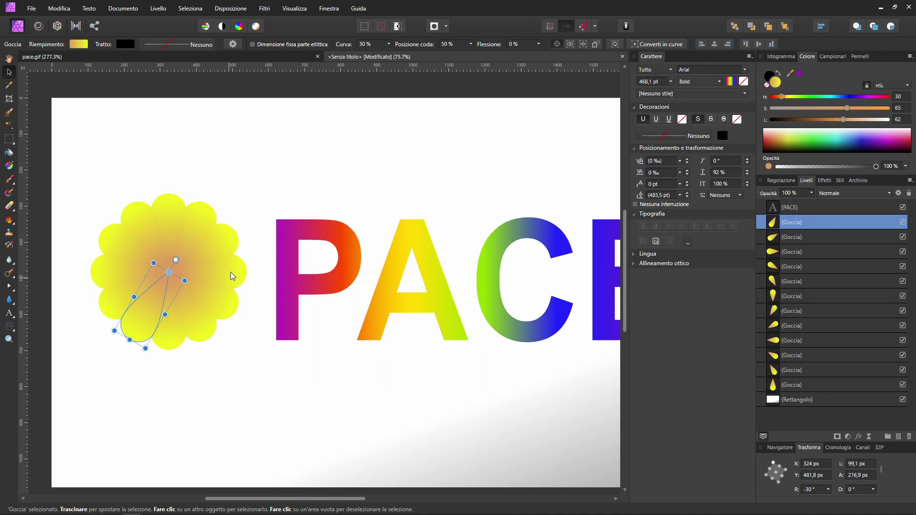
Group all twelve Goccia drop layers and nudge the flower group up and right
{"action": "left_click", "coordinate": [260, 357]}
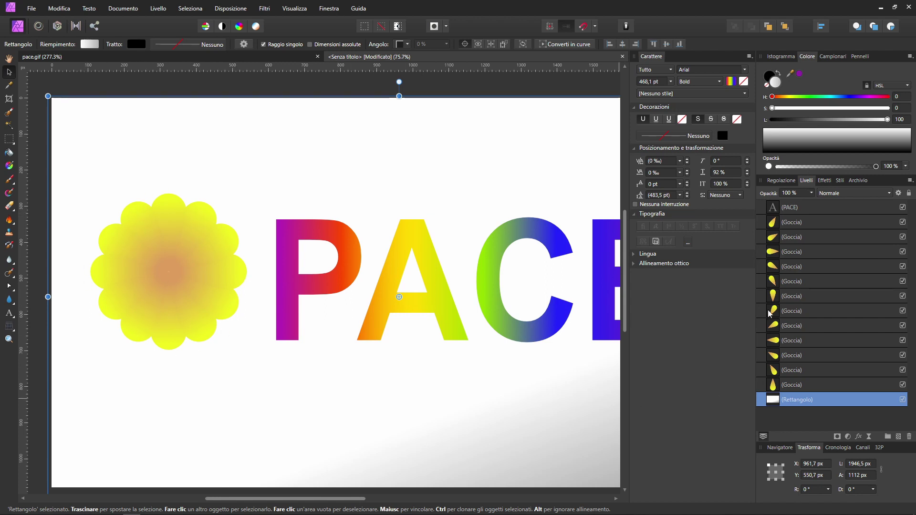
{"action": "left_click", "coordinate": [799, 385]}
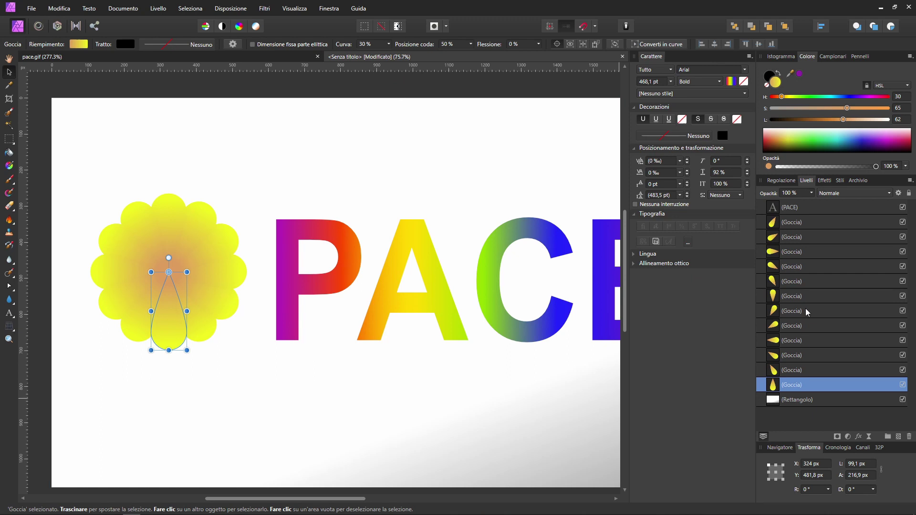
{"action": "left_click", "coordinate": [811, 222], "text": "shift"}
{"action": "right_click", "coordinate": [811, 222]}
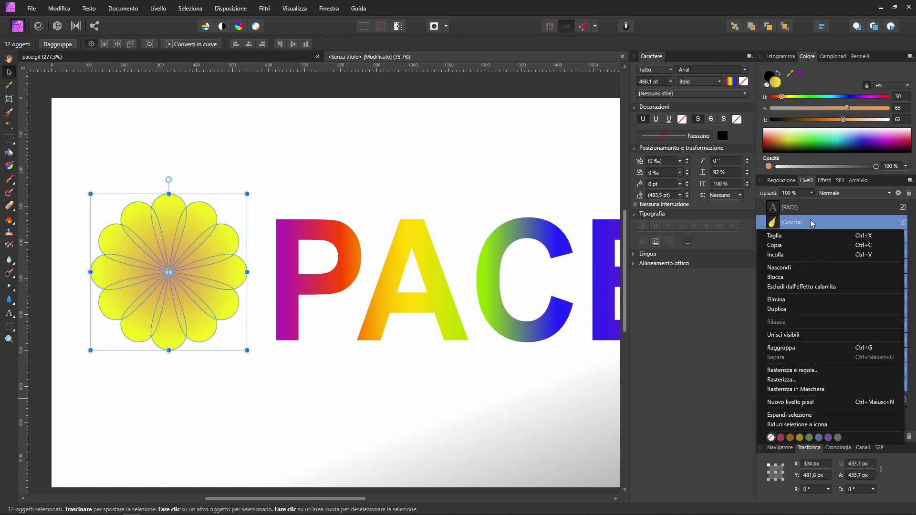
{"action": "left_click", "coordinate": [798, 348]}
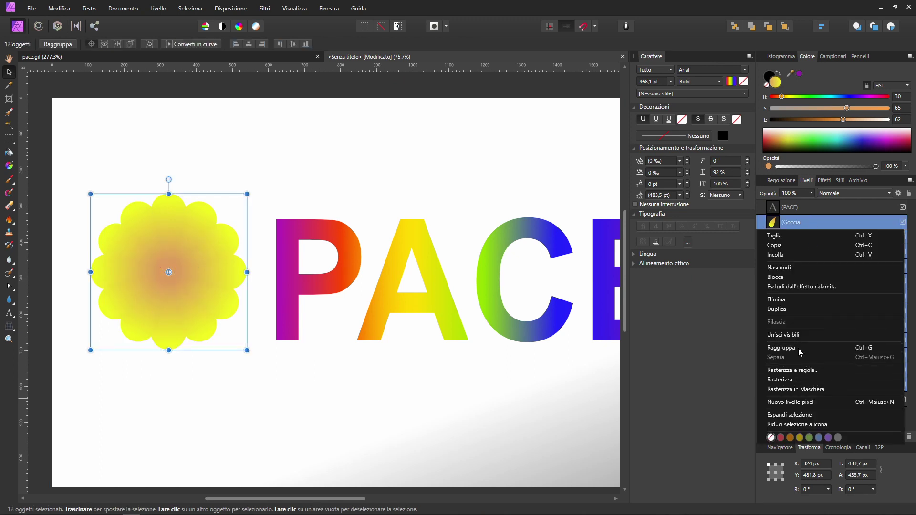
{"action": "left_click_drag", "start_coordinate": [192, 323], "coordinate": [216, 298]}
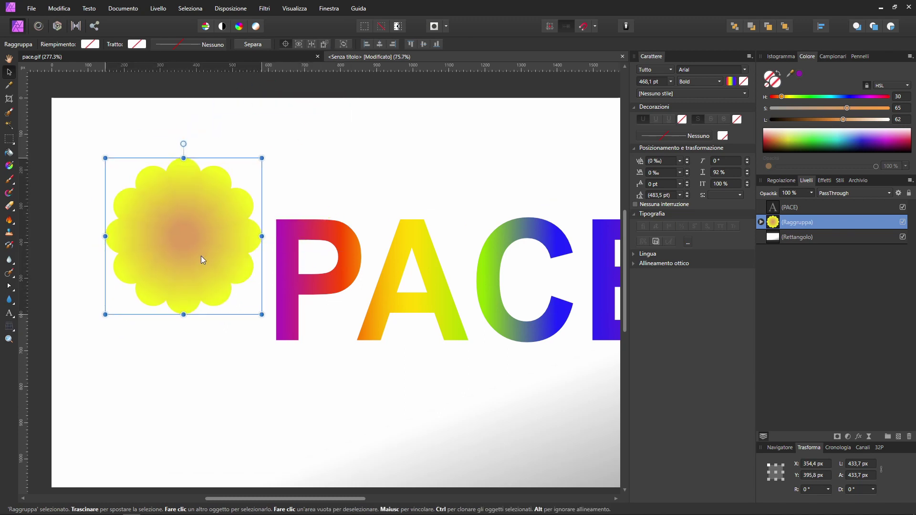
Shrink the flower group to about 262 px, then select the background rectangle
{"action": "mouse_move", "coordinate": [269, 168]}
{"action": "left_mouse_down"}
{"action": "mouse_move", "coordinate": [239, 200]}
{"action": "mouse_move", "coordinate": [243, 221]}
{"action": "mouse_move", "coordinate": [289, 211]}
{"action": "left_mouse_up"}
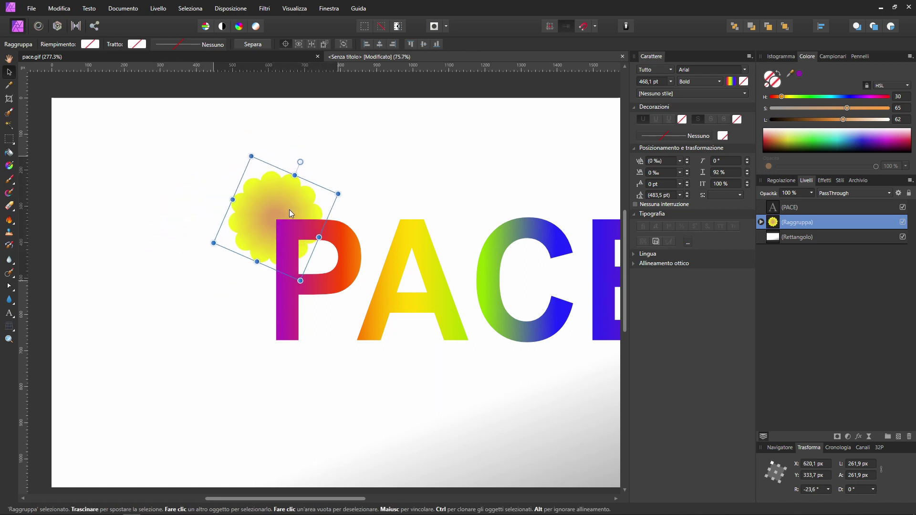
{"action": "left_click", "coordinate": [378, 388]}
{"action": "scroll", "coordinate": [413, 385], "scroll_direction": "down", "scroll_amount": 3}
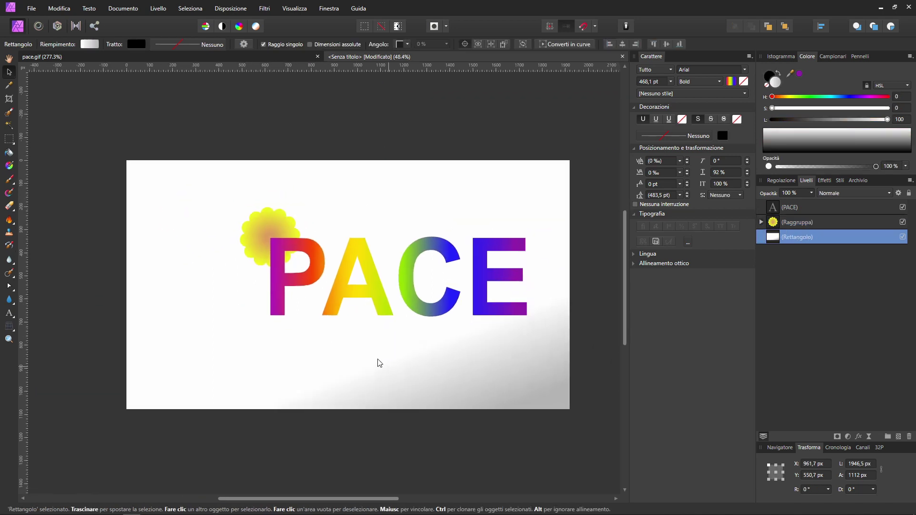